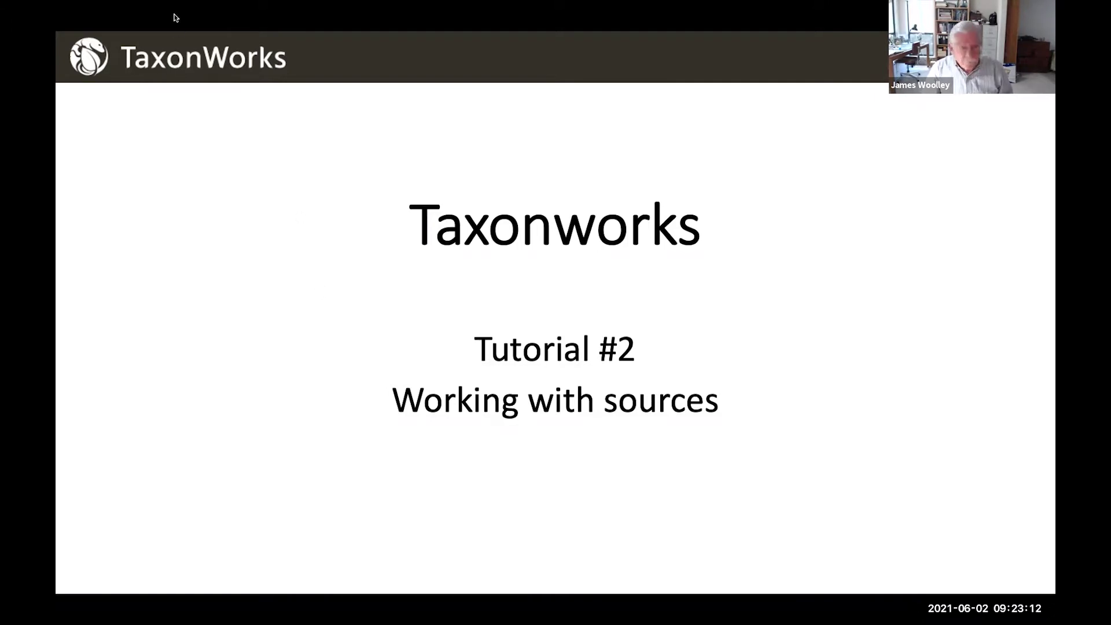
Step: End the 'Working with sources' tutorial slideshow to reveal the TaxonWorks hub
key(Escape)
Step: Bring the Universal Chalcidoidea Database hub forward and go to its Source hub
click(390, 567)
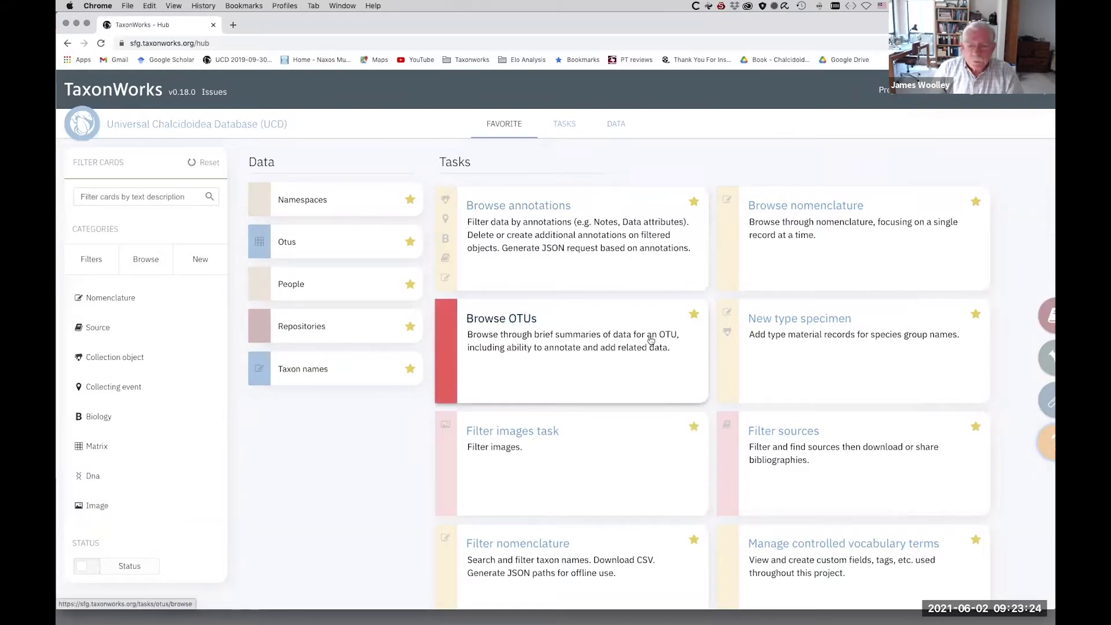
scroll(651, 340, down, 1)
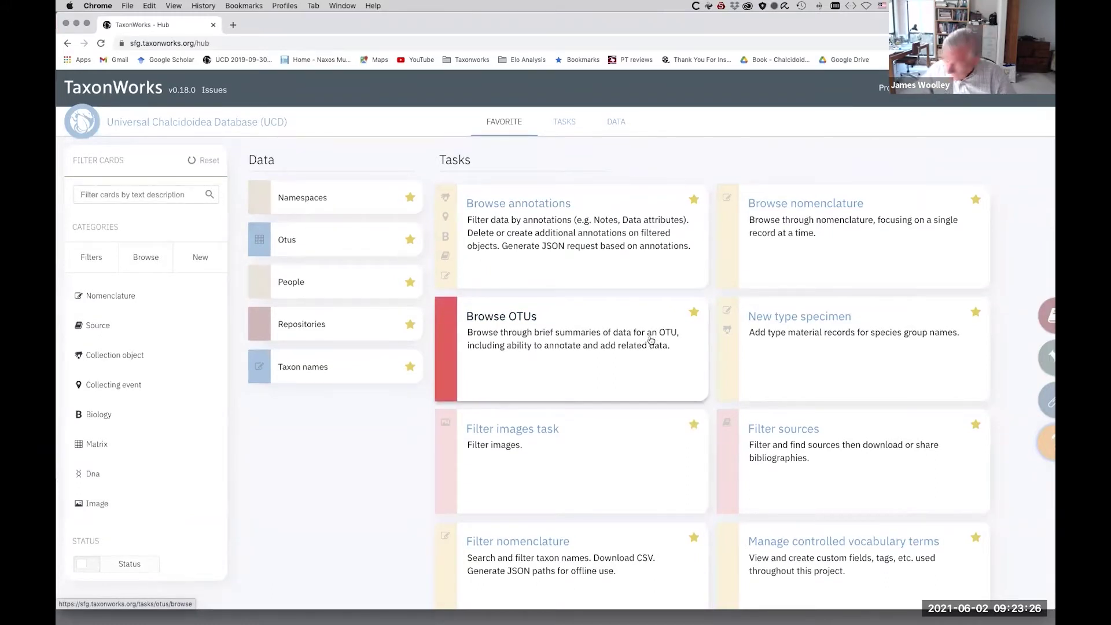
scroll(617, 345, down, 7)
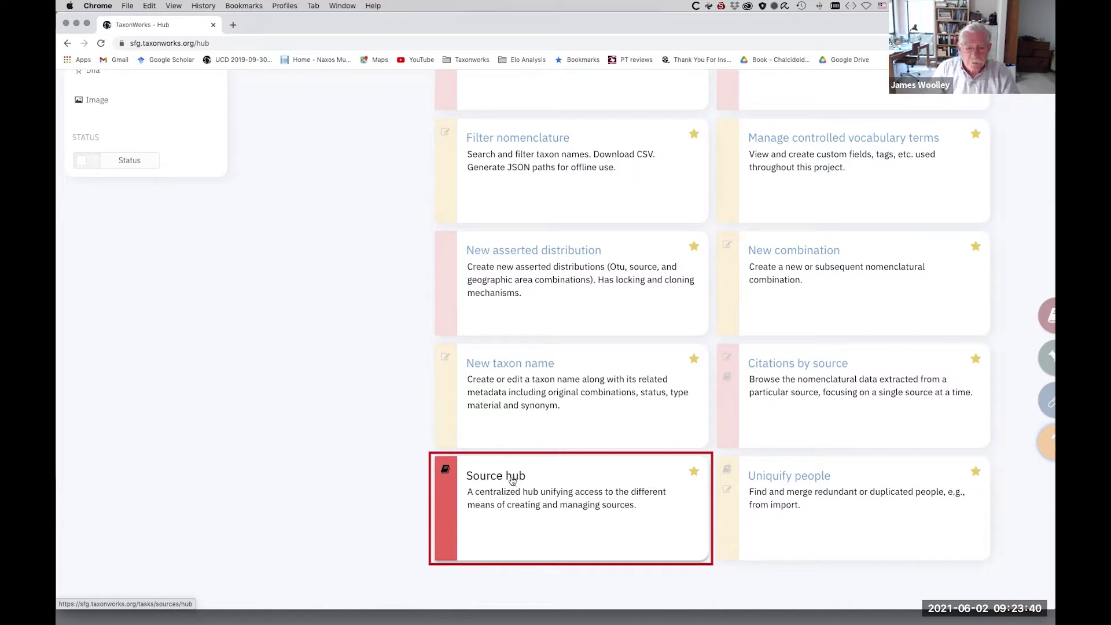
click(512, 480)
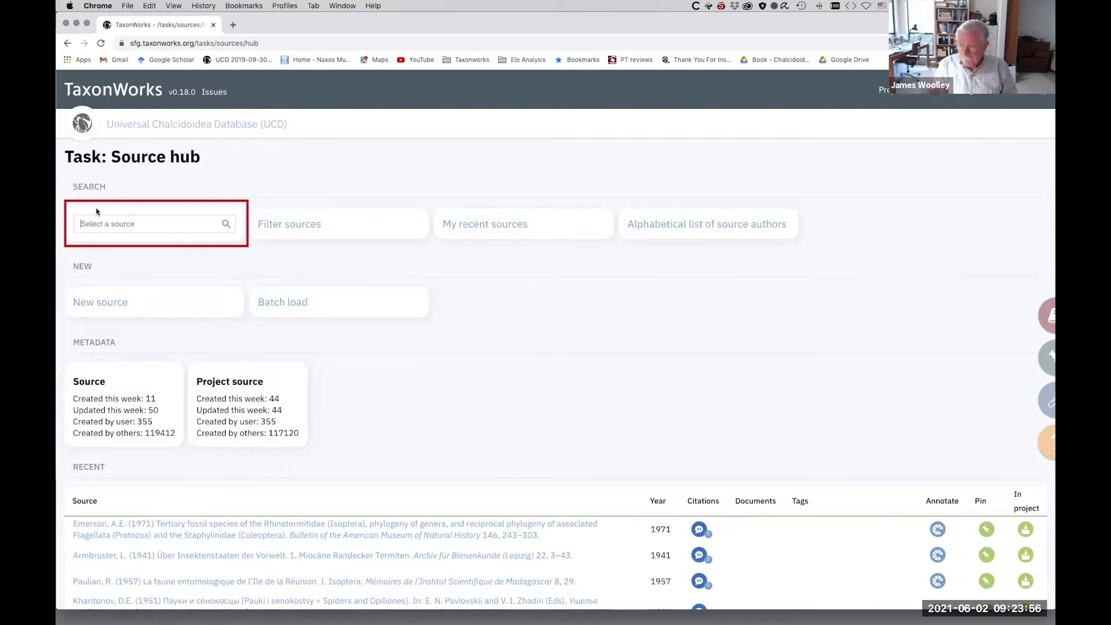
Step: Search sources by the two author surnames and pick the 2008 Encyrtidae phylogenetic analysis
text(W)
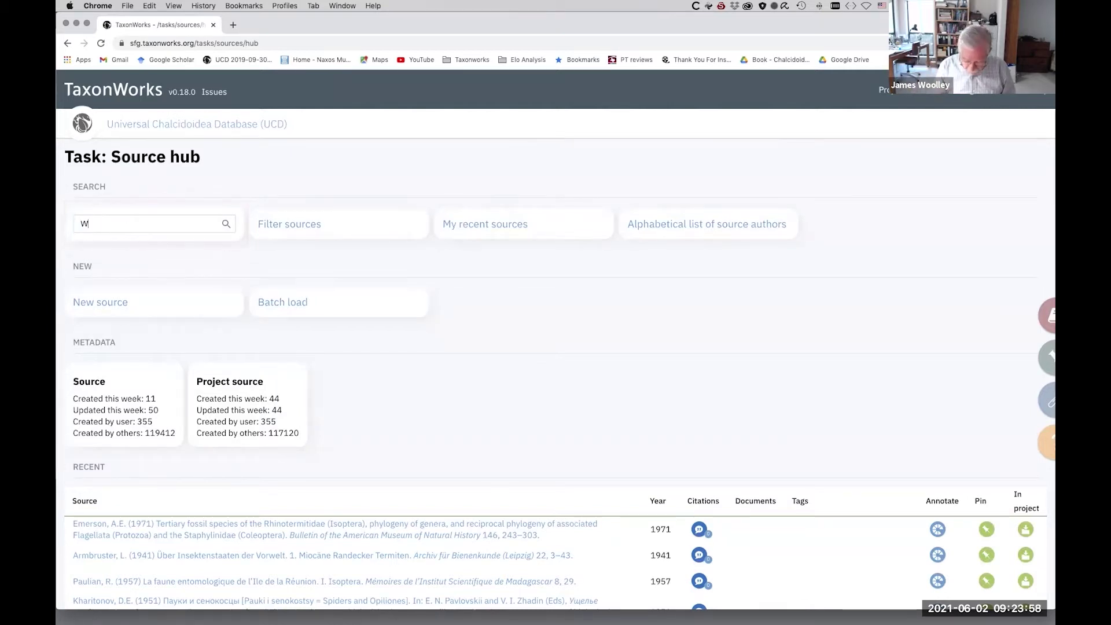
text(oolley)
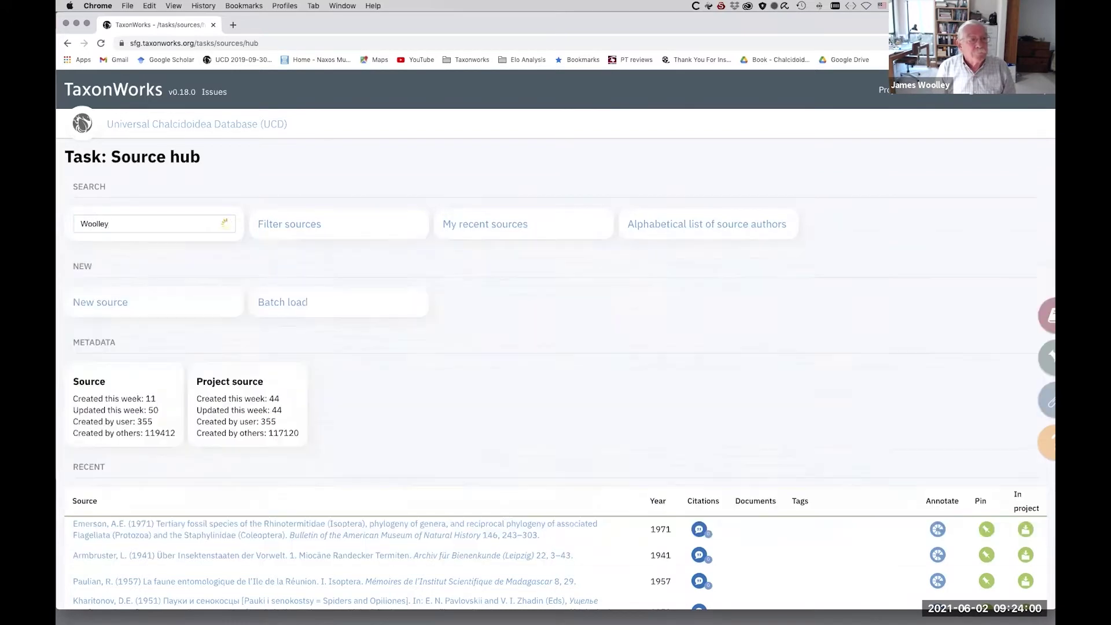
text( N)
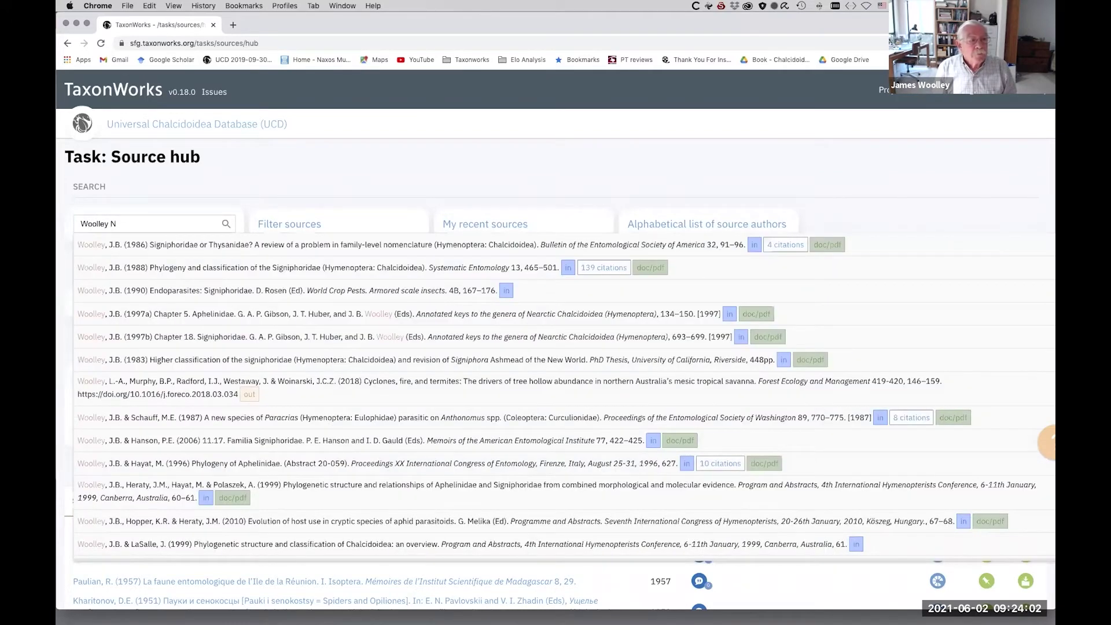
text(Oyes)
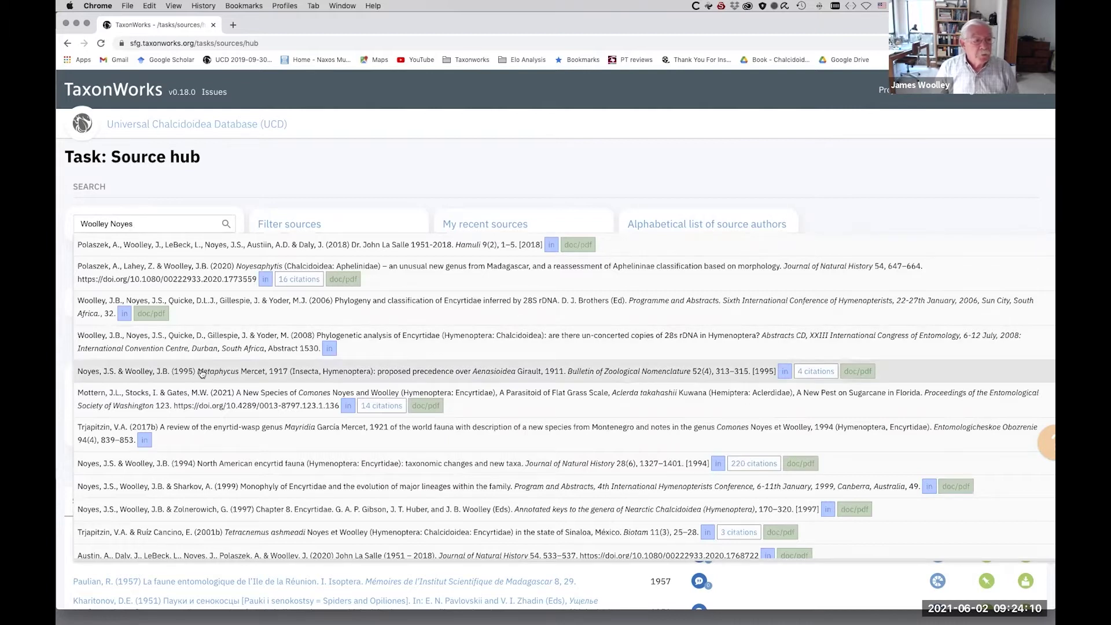
click(186, 346)
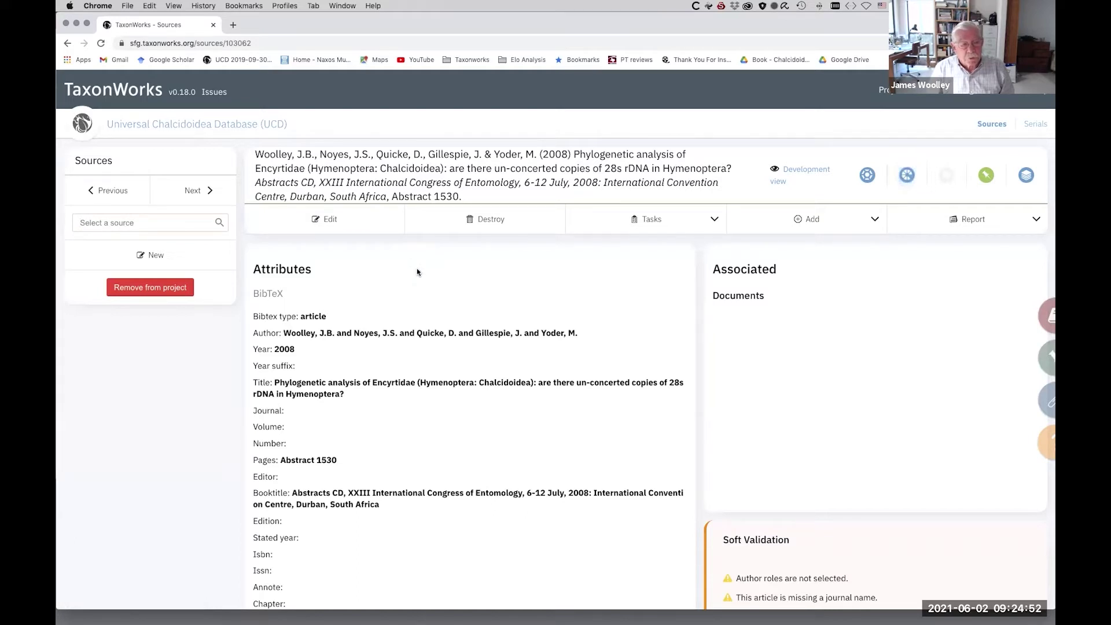
Step: Go back from the 2008 Encyrtidae record to the Universal Chalcidoidea Database hub
click(186, 126)
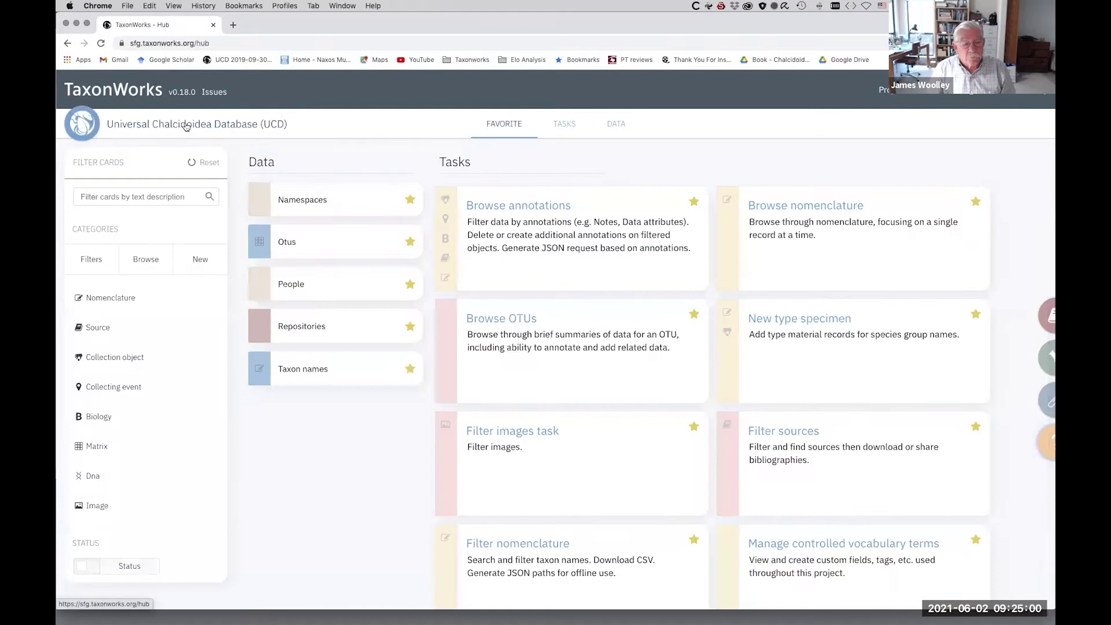
Step: Go through the Source hub to a blank New source form
scroll(519, 313, down, 7)
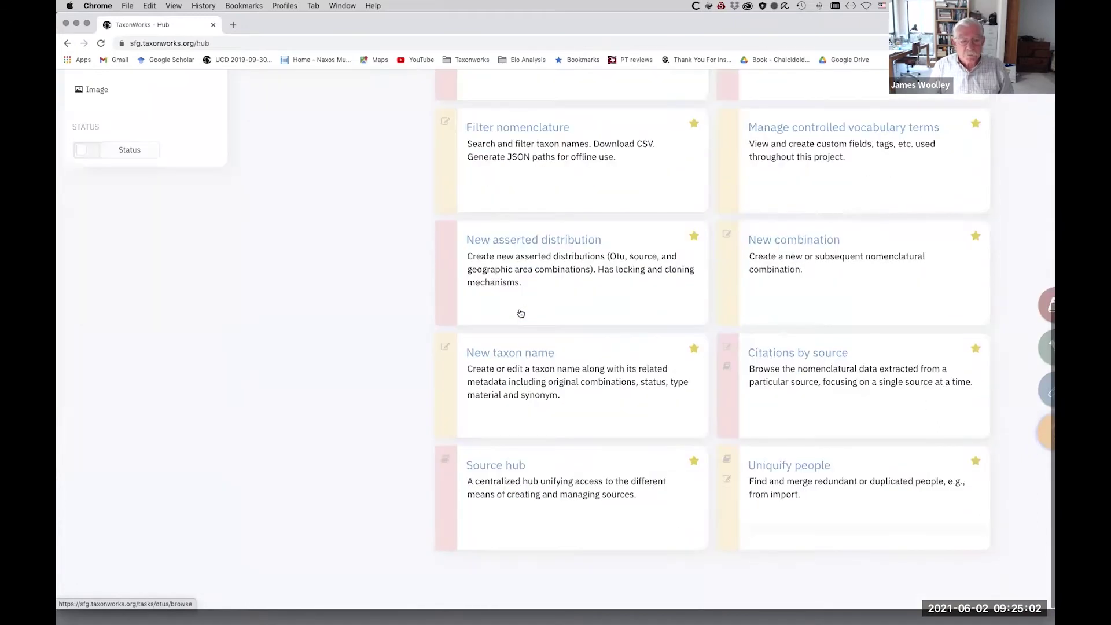
click(498, 480)
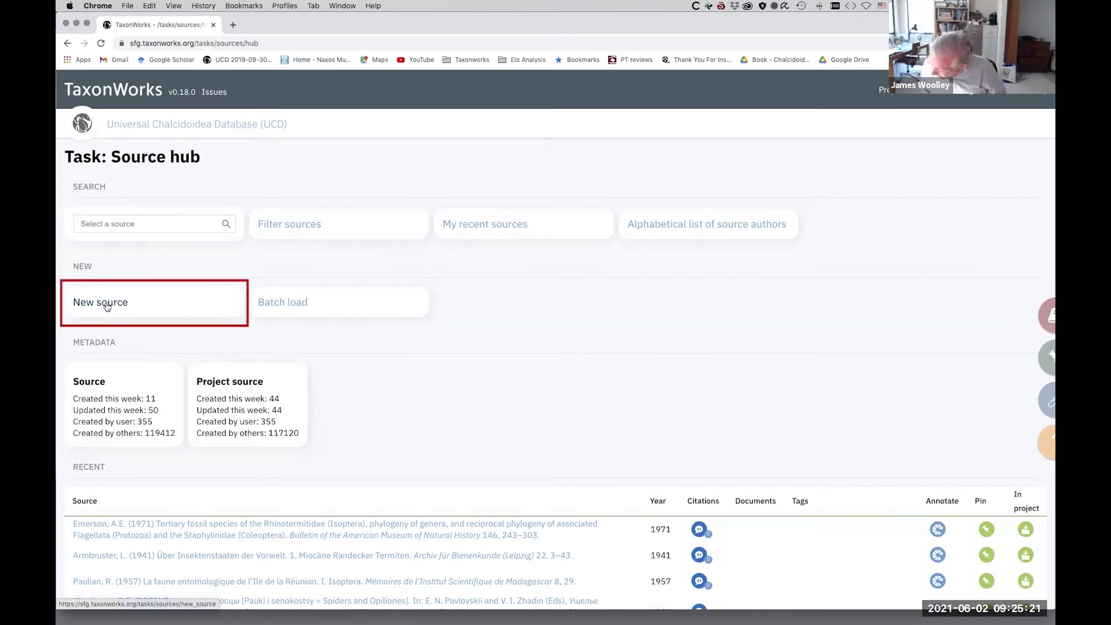
click(107, 305)
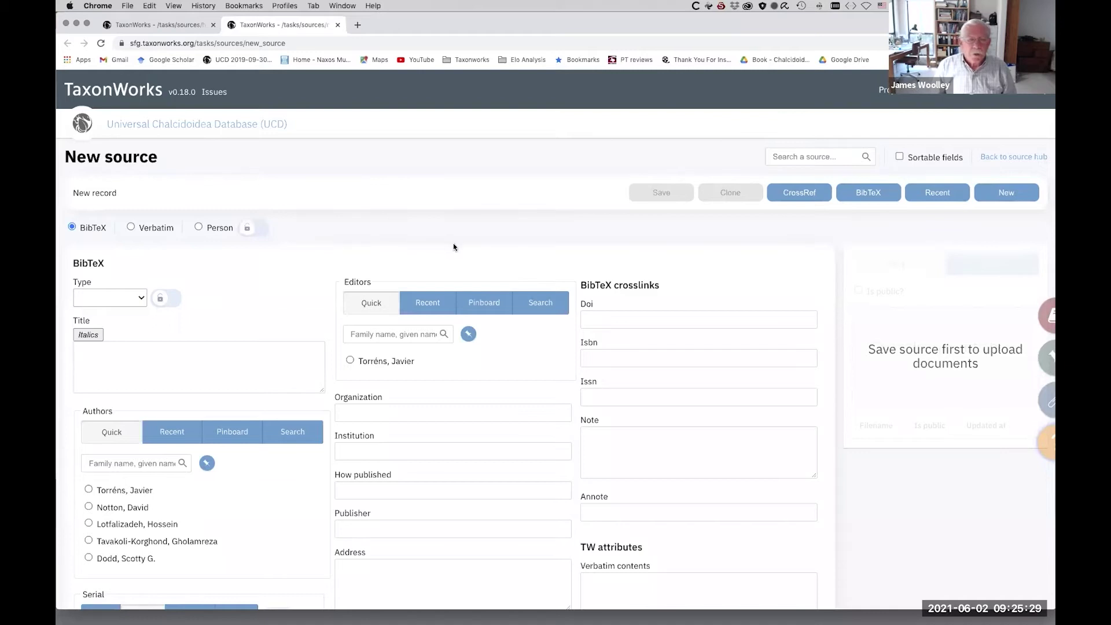
scroll(451, 245, down, 1)
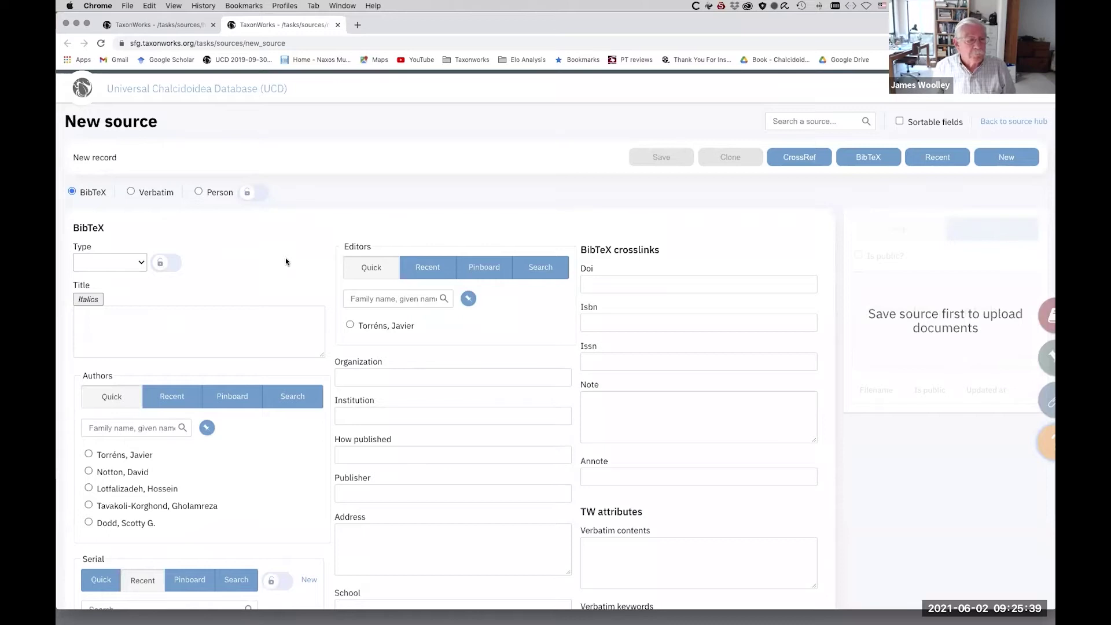
scroll(286, 258, down, 1)
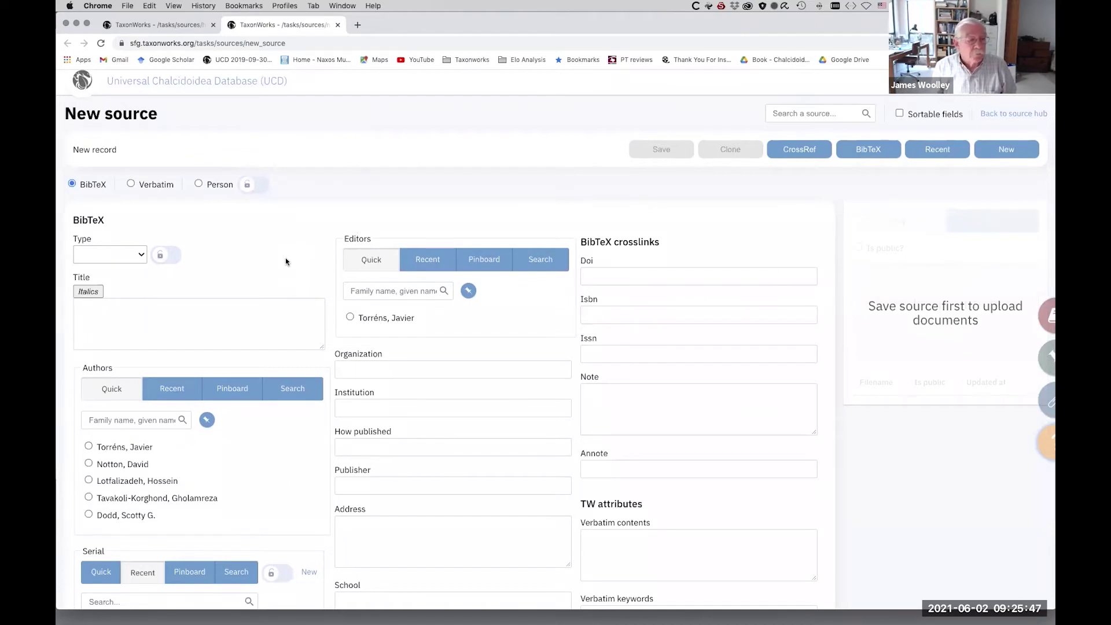
click(142, 255)
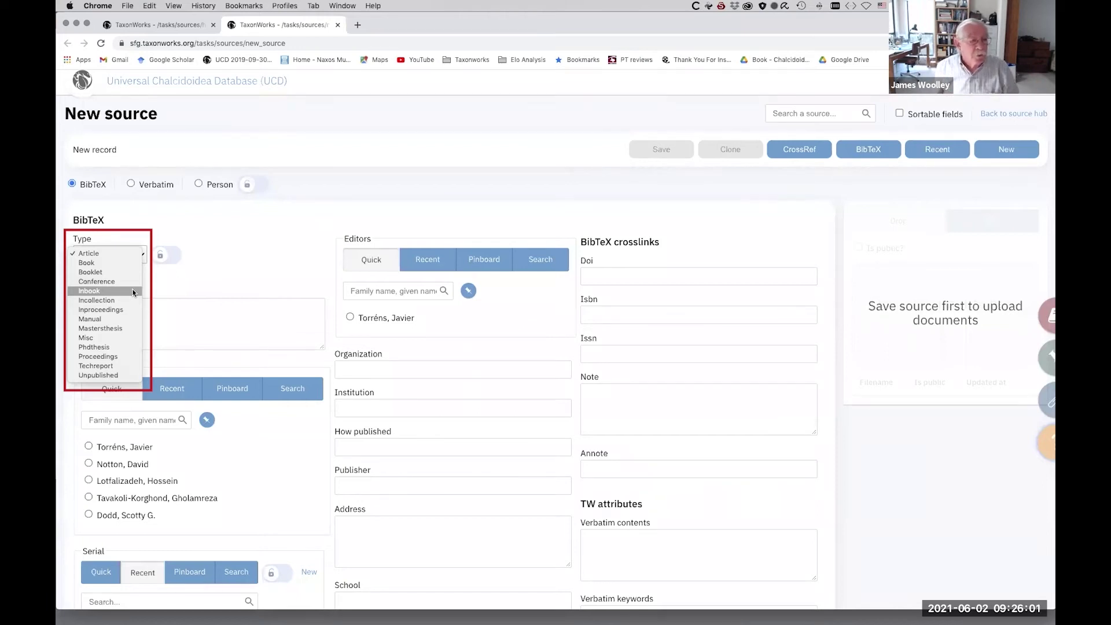
click(241, 285)
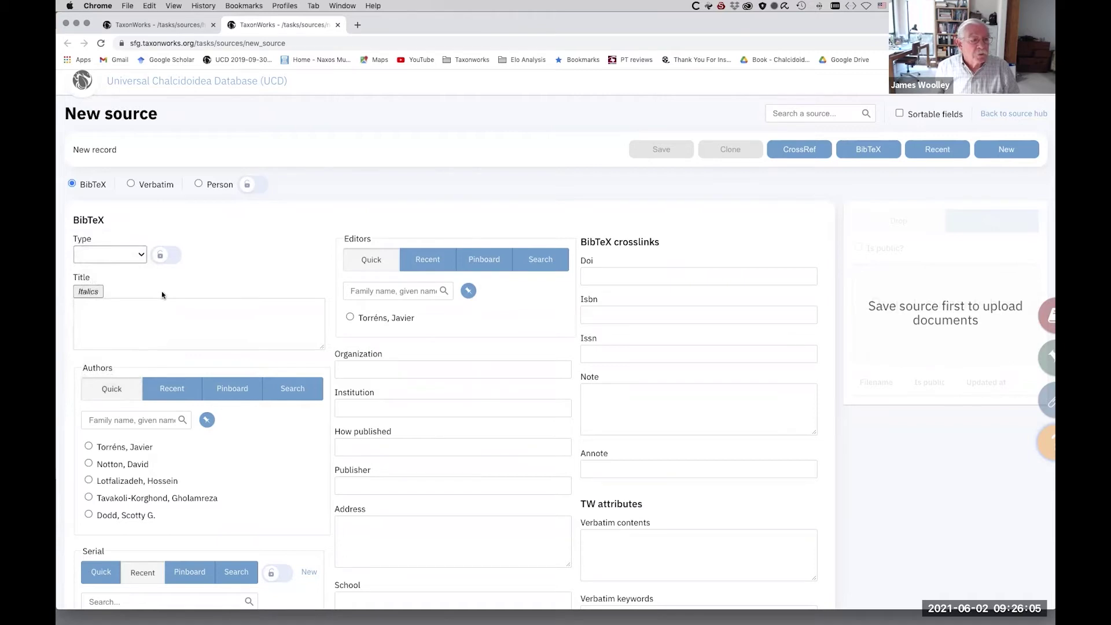
click(145, 320)
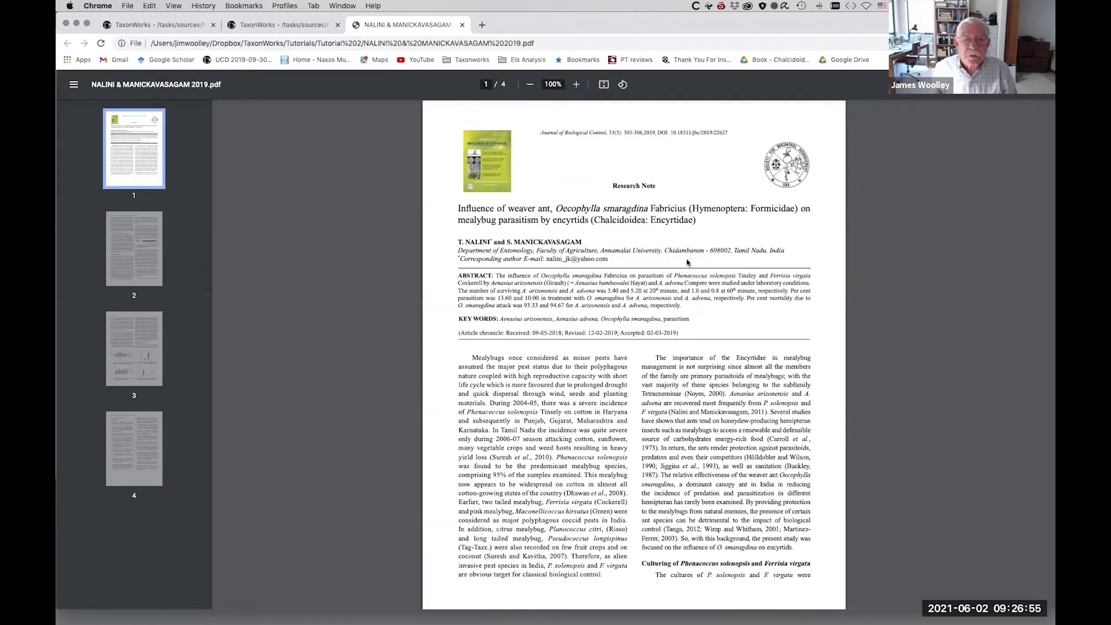
Step: Zoom the weaver ant PDF to 125%, copy DOI 10.18311/jbc/2019/22627, and close it
scroll(711, 264, down, 5)
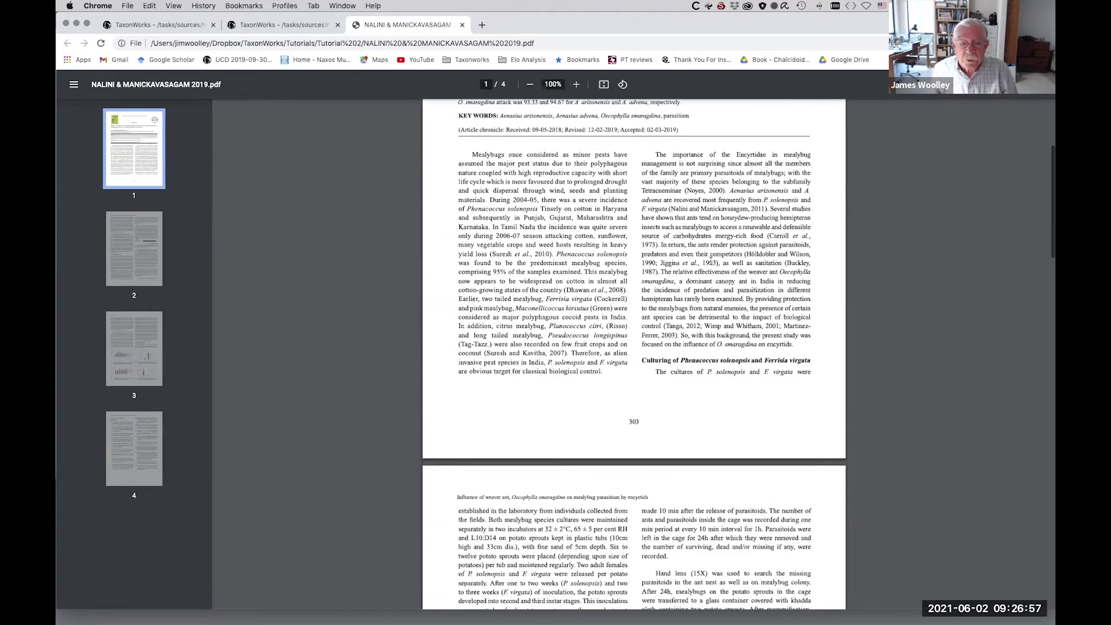
scroll(639, 160, up, 5)
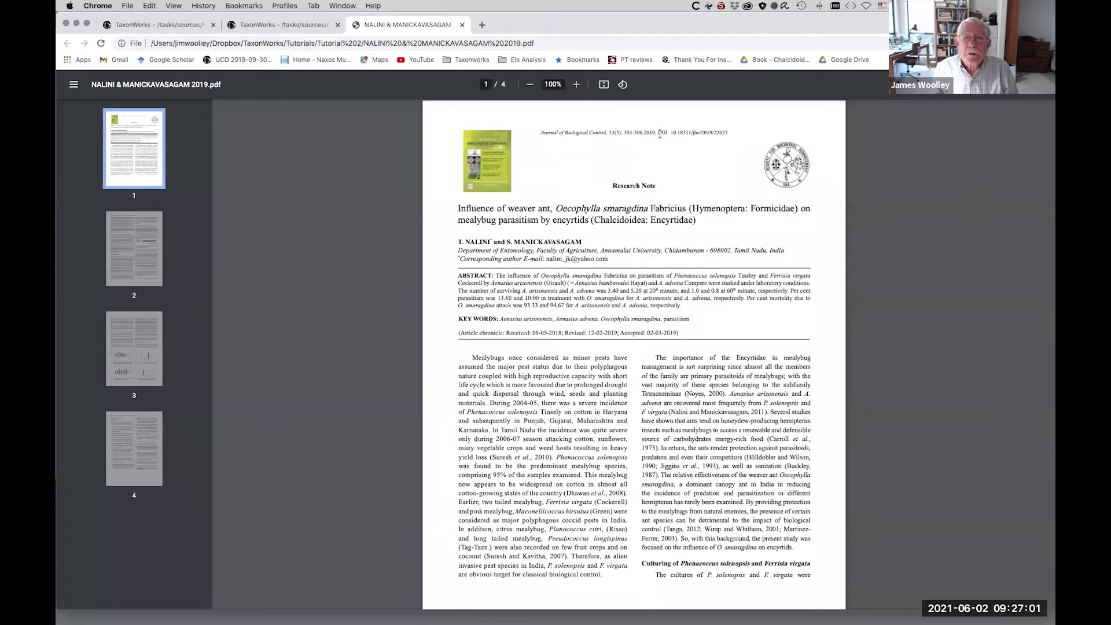
click(576, 85)
click(576, 85)
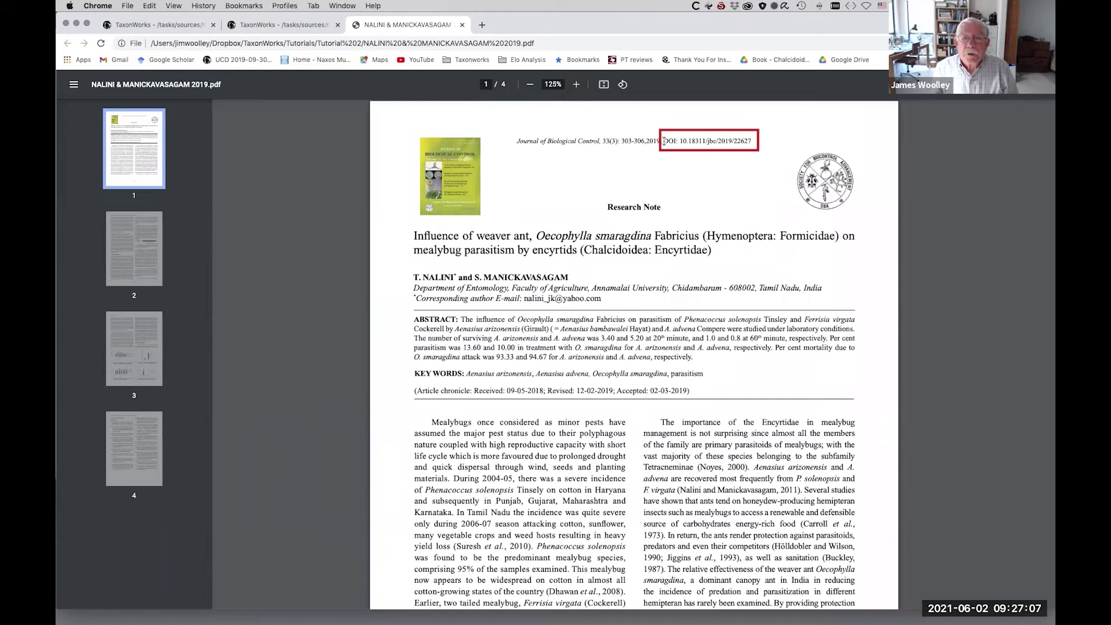
drag(664, 142, 751, 141)
key(super+c)
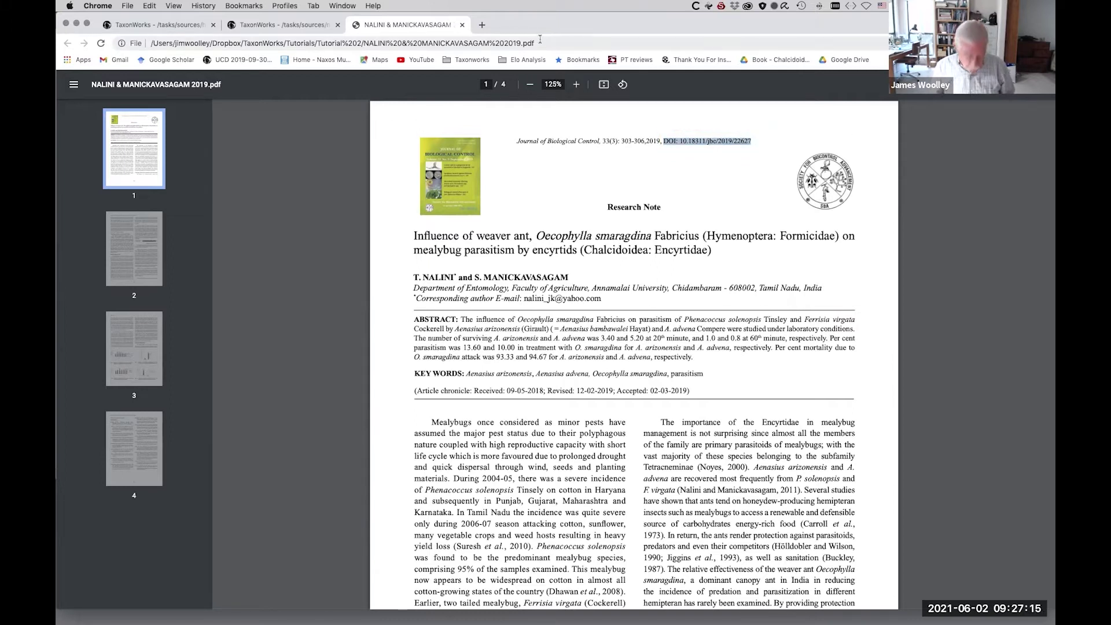
click(303, 111)
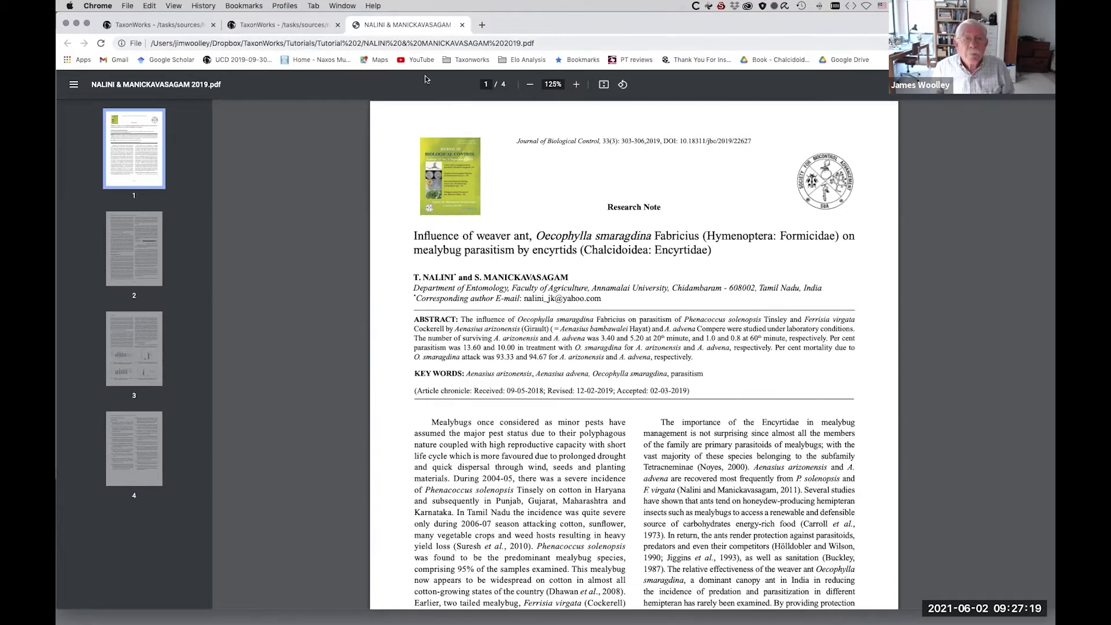
key(super+w)
Step: Look up DOI 10.18311/jbc/2019/22627 in CrossRef after removing the stray space
click(817, 149)
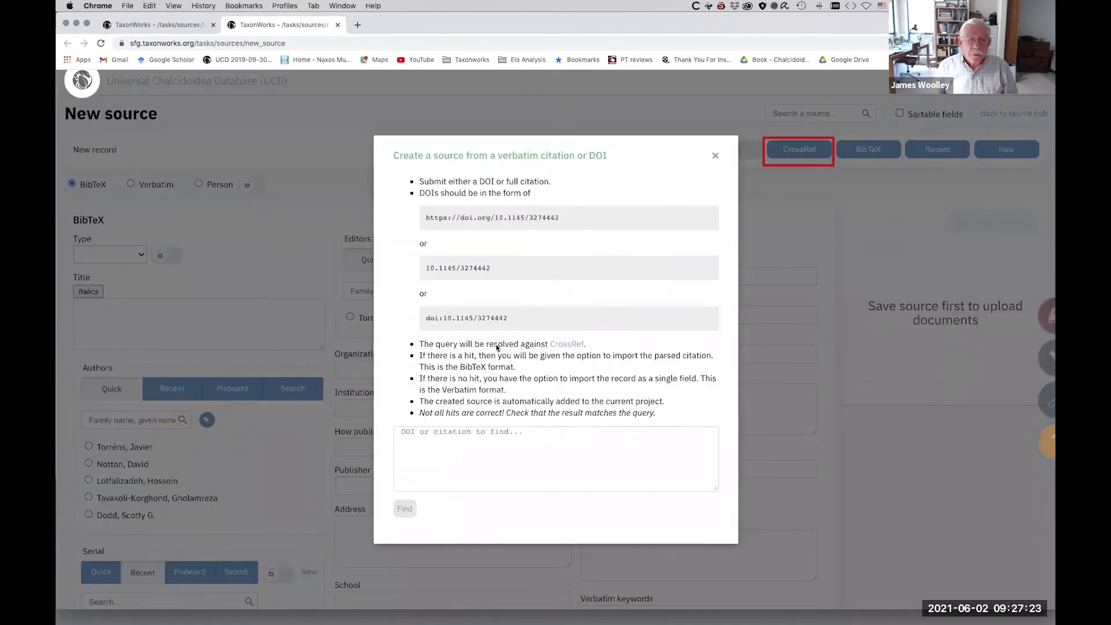
click(479, 442)
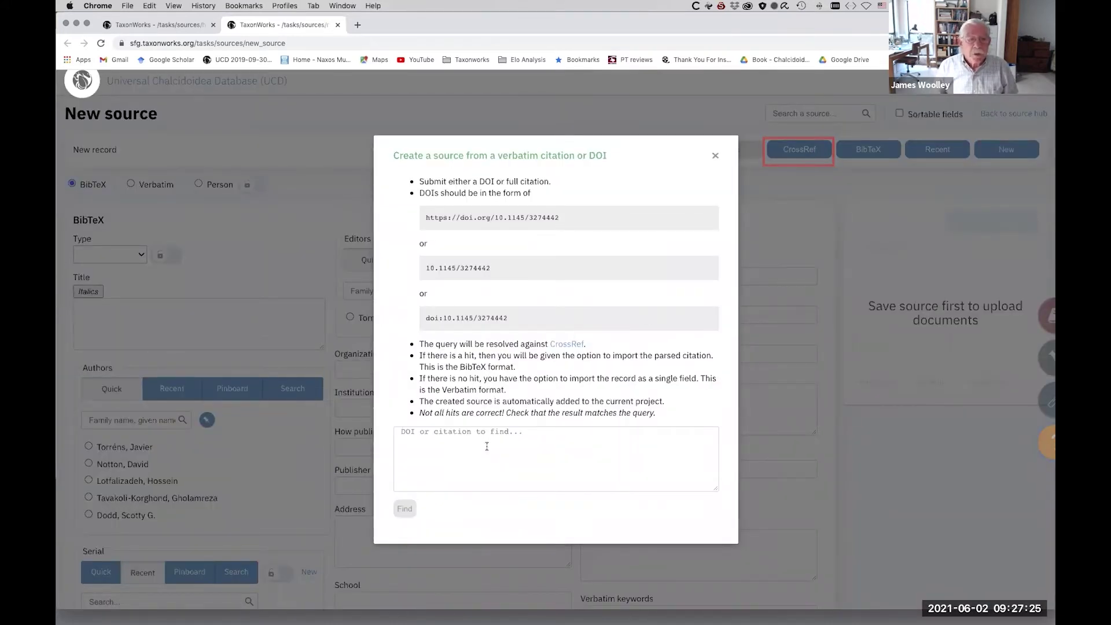
key(super+v)
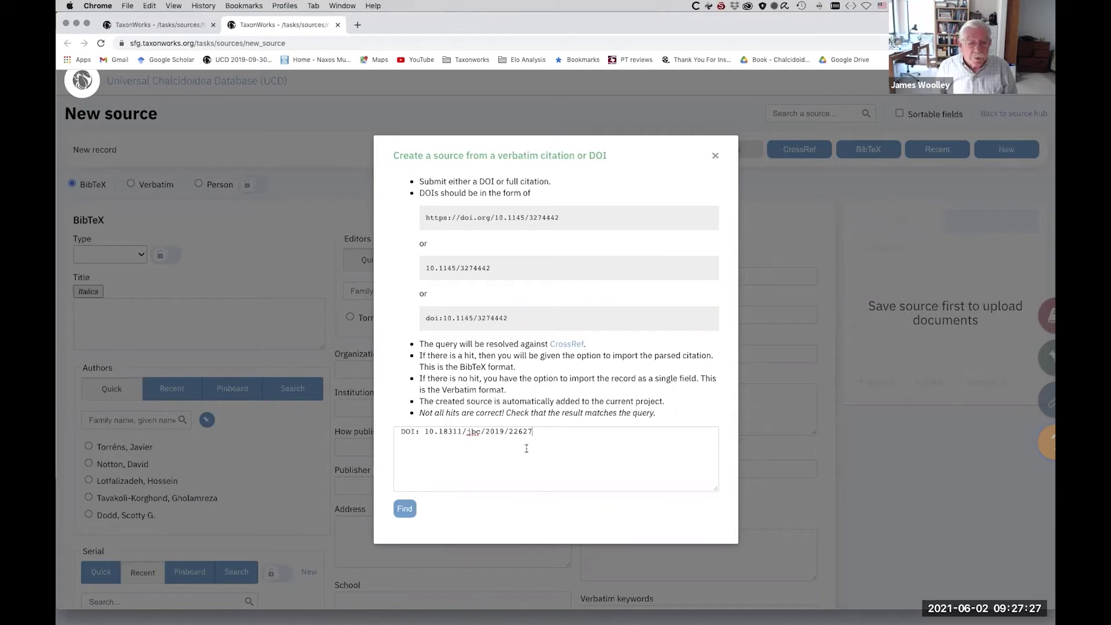
click(424, 432)
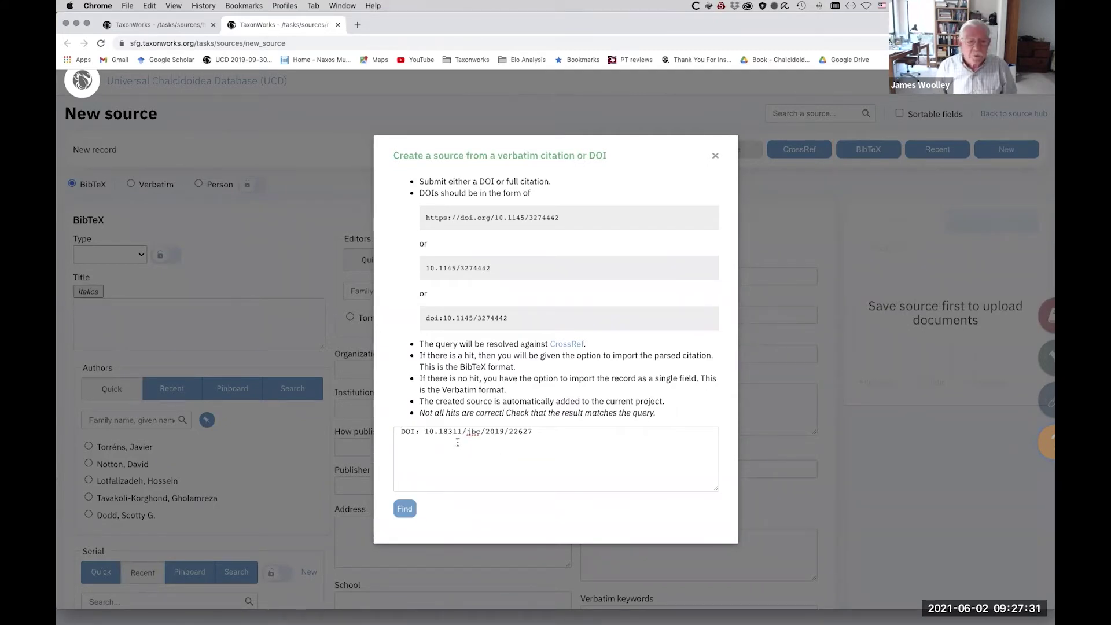
key(BackSpace)
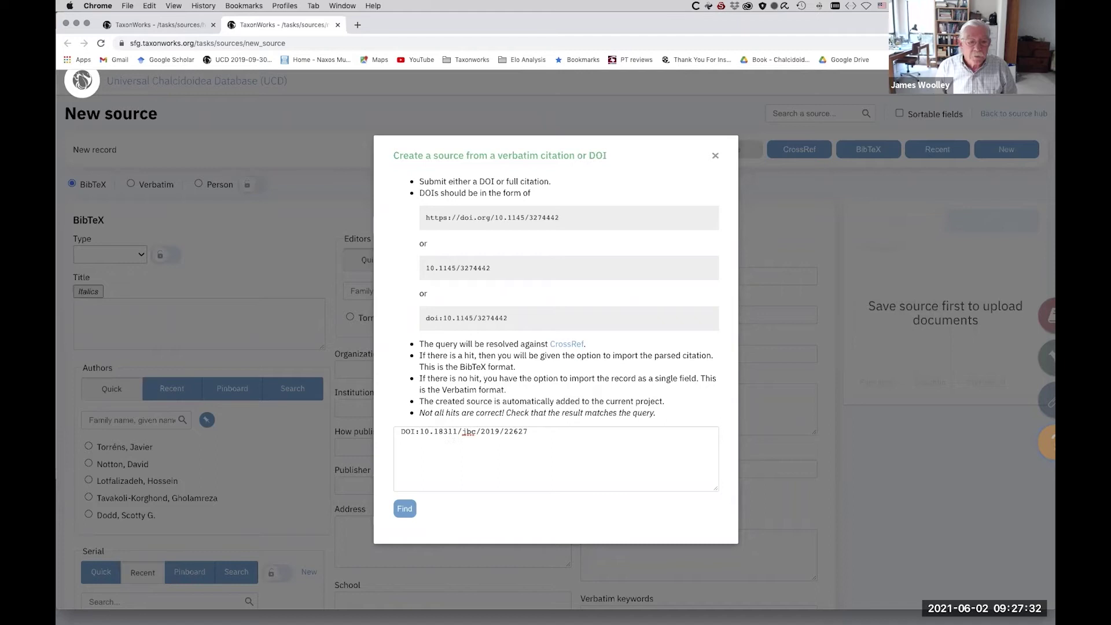
click(405, 509)
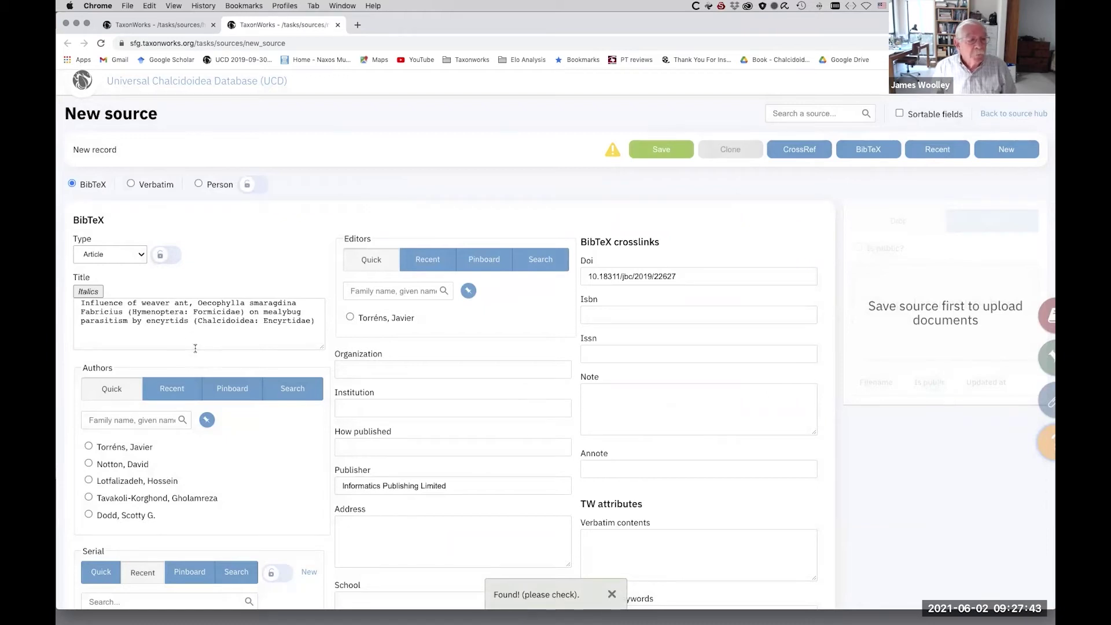
scroll(213, 354, down, 5)
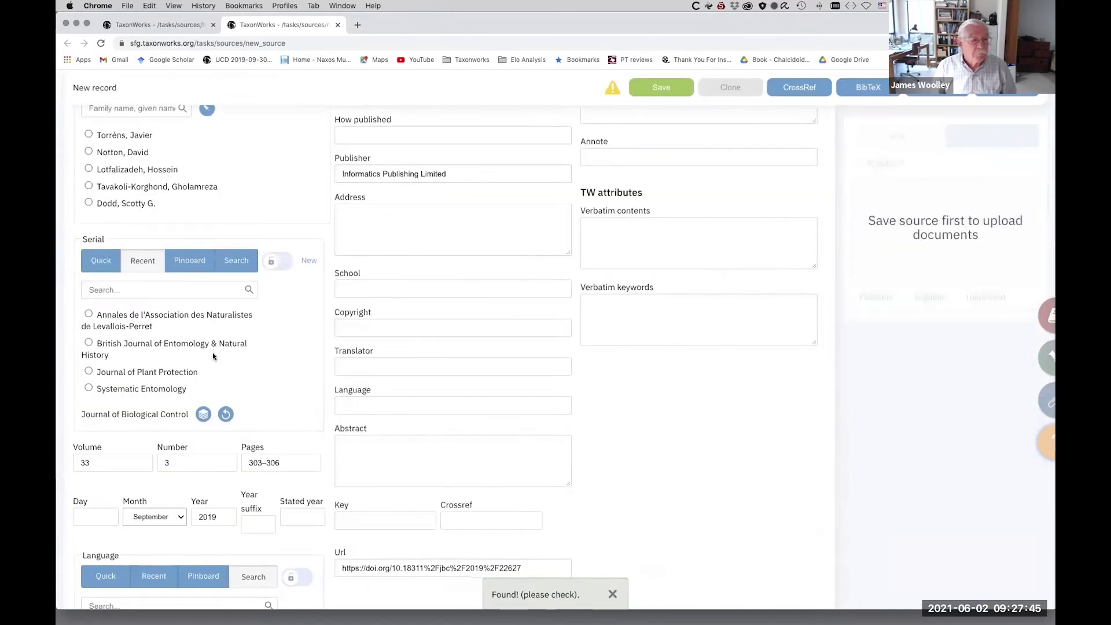
scroll(213, 356, down, 2)
scroll(213, 355, down, 2)
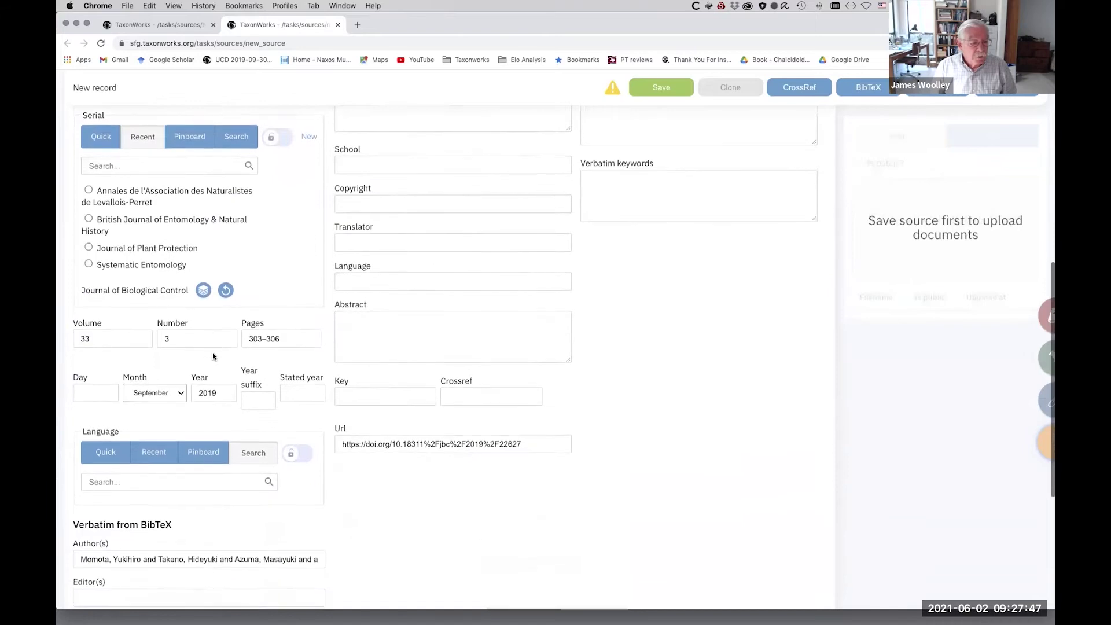
scroll(213, 355, up, 10)
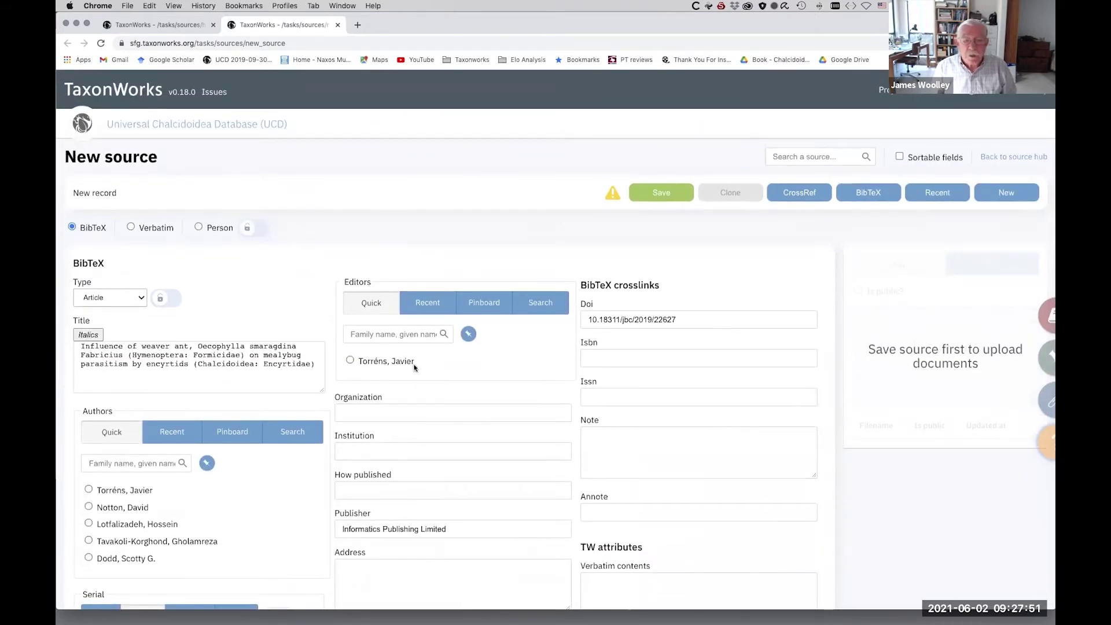
scroll(461, 379, down, 3)
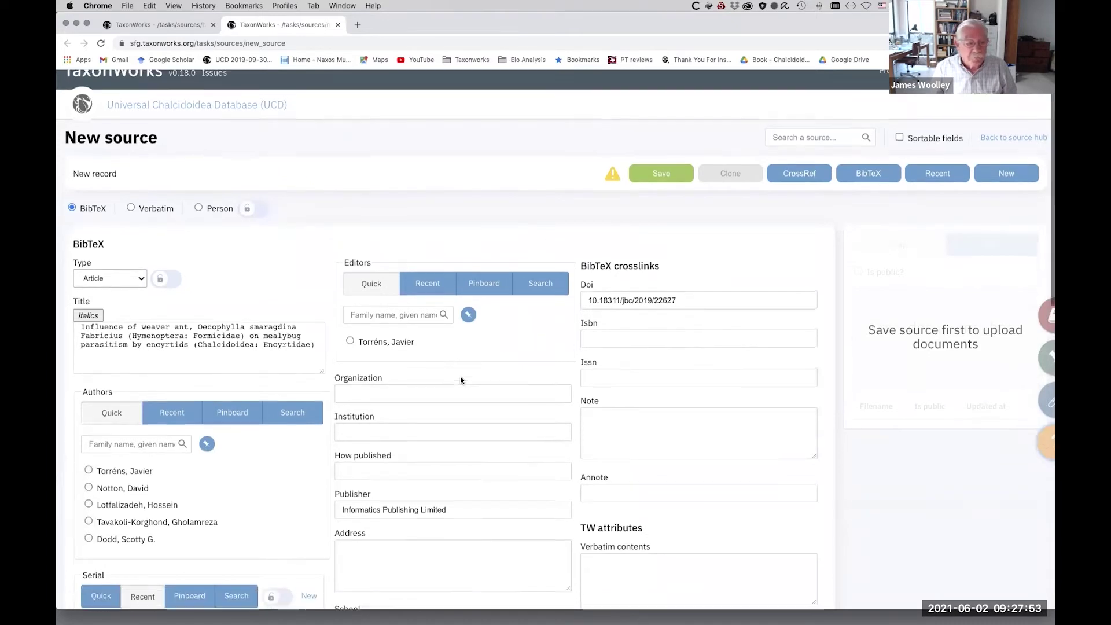
scroll(460, 377, down, 4)
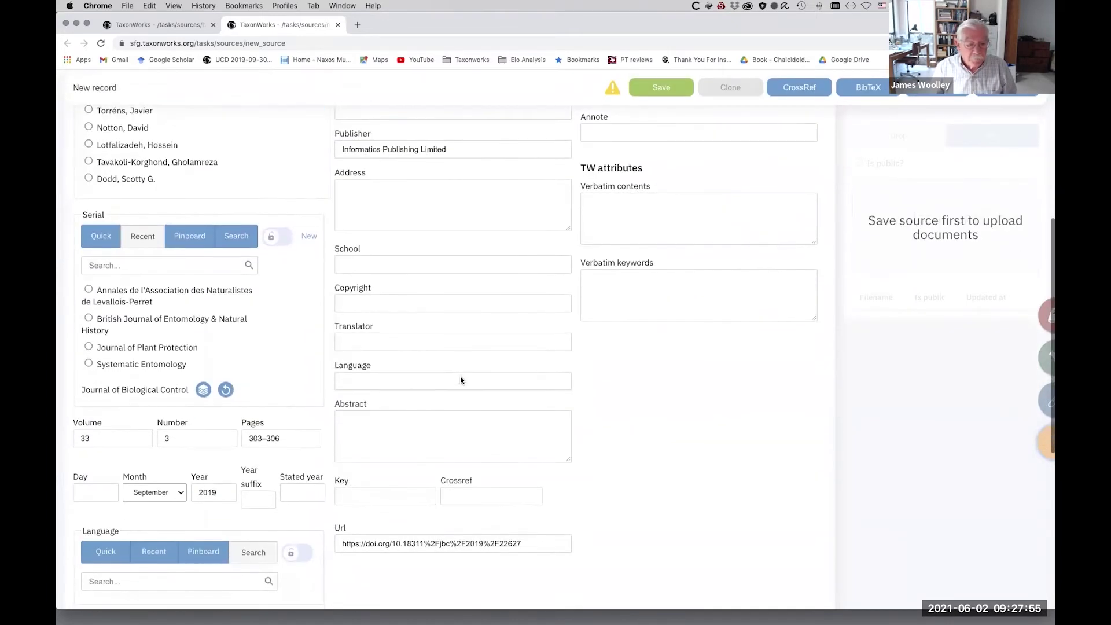
scroll(460, 376, up, 7)
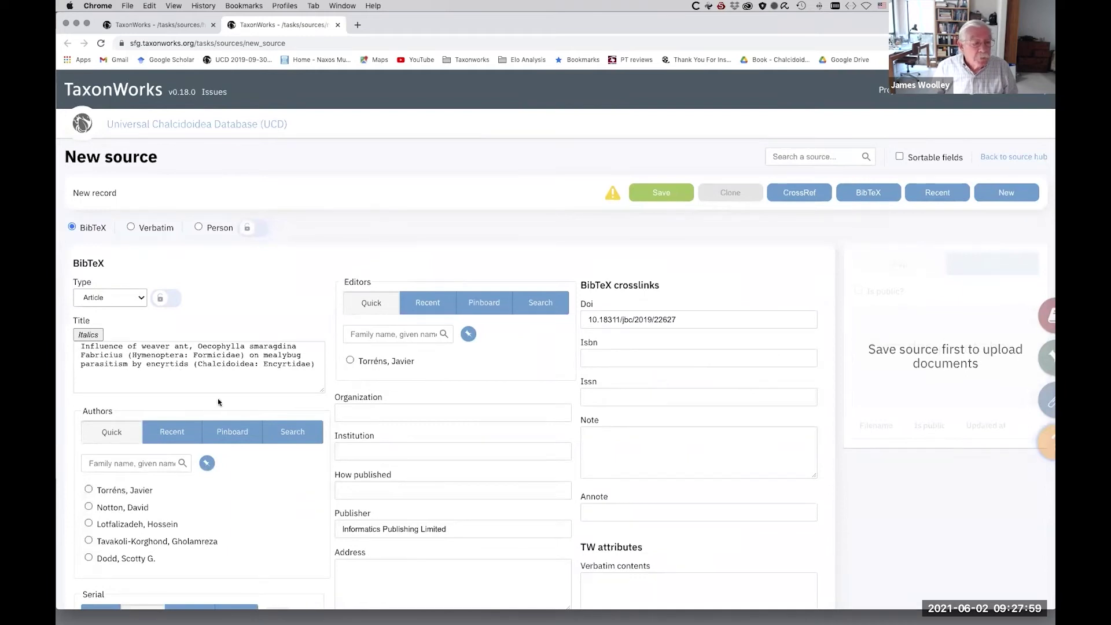
Step: Wrap 'Oecophylla smaragdina' in the source title with <i></i> italic tags
double_click(210, 346)
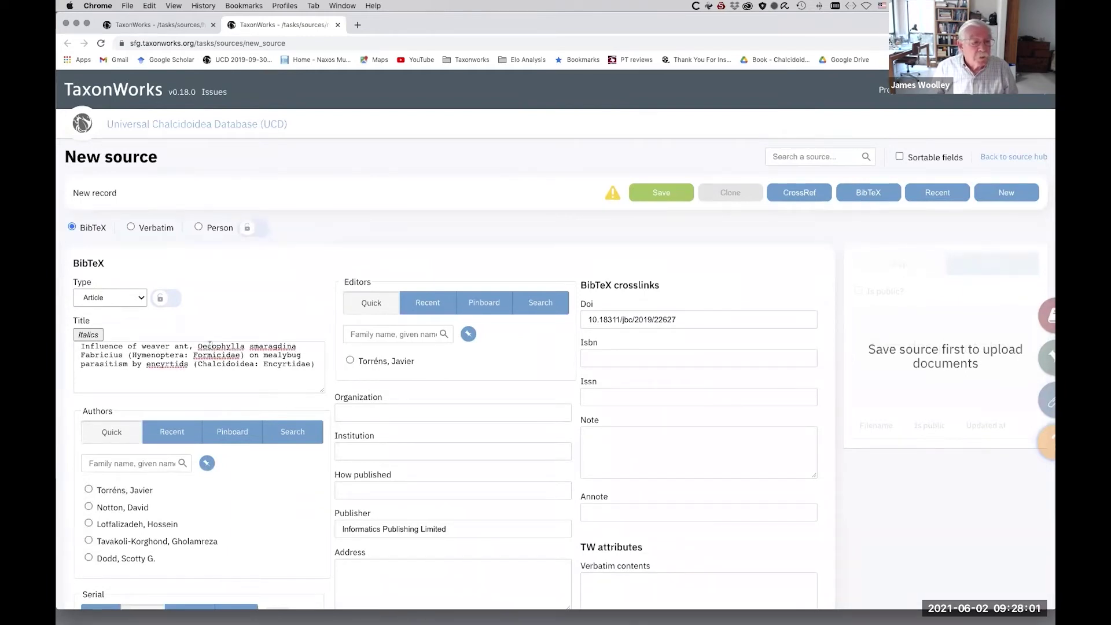
click(195, 391)
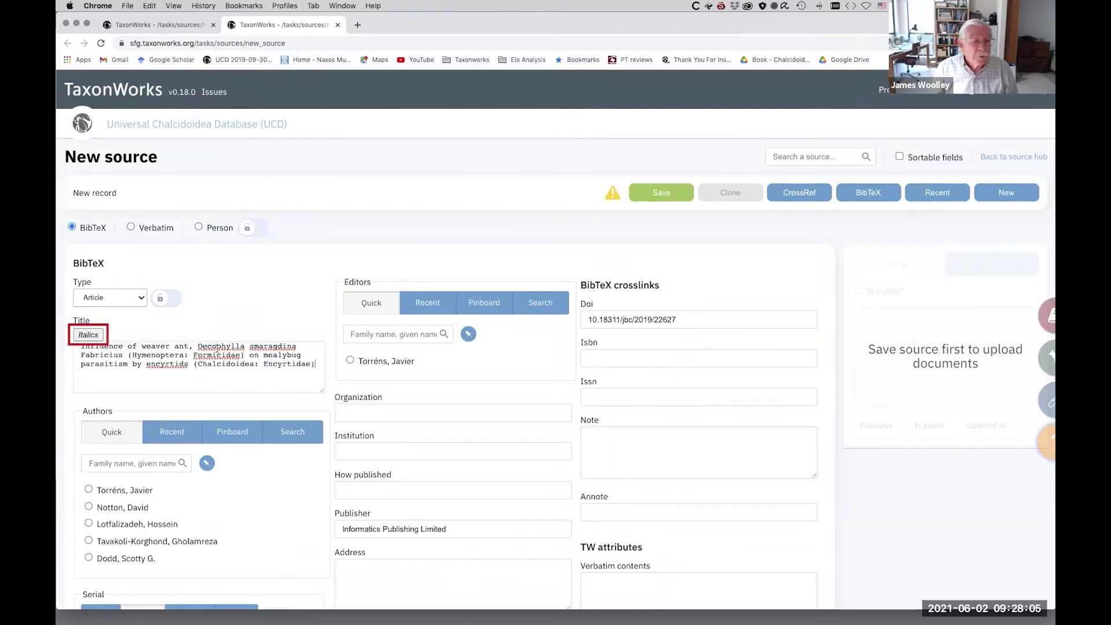
drag(213, 346, 297, 348)
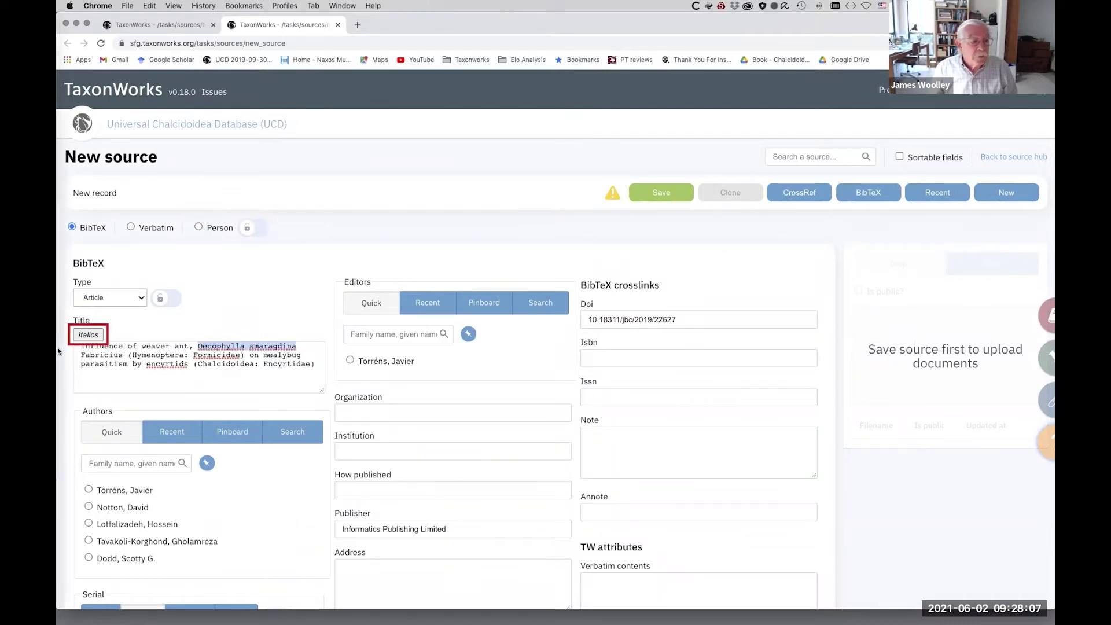
click(82, 335)
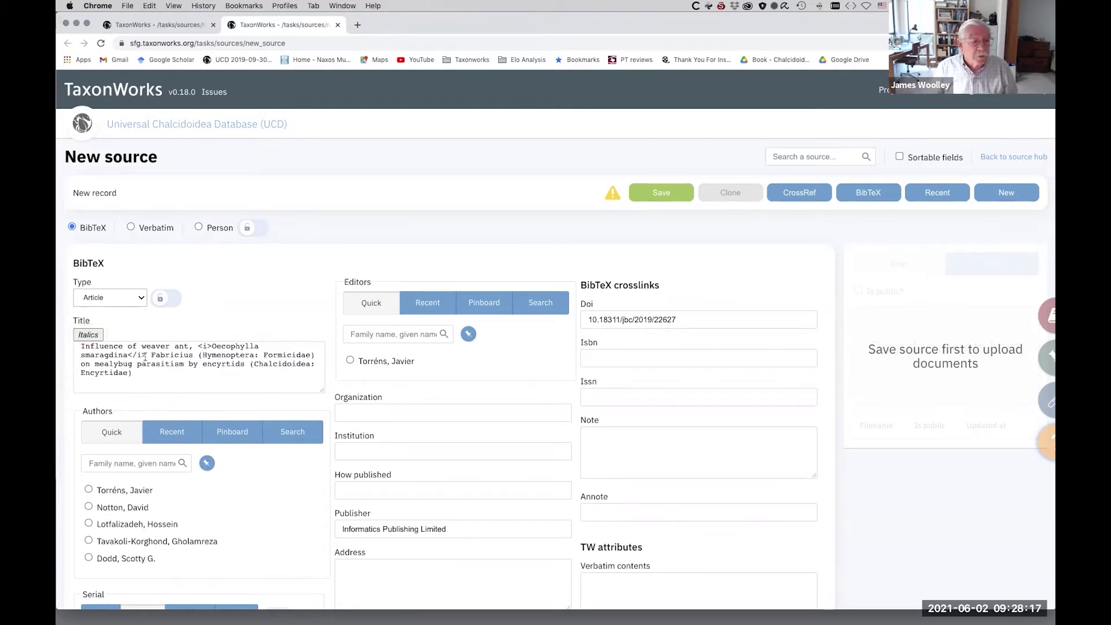
scroll(250, 388, down, 5)
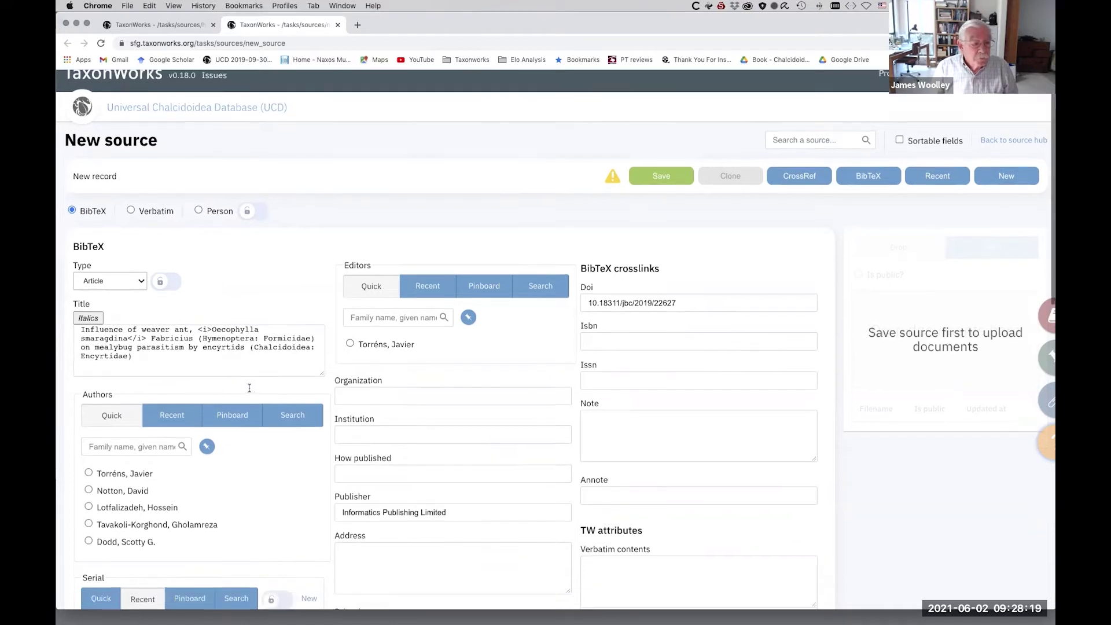
scroll(249, 392, down, 3)
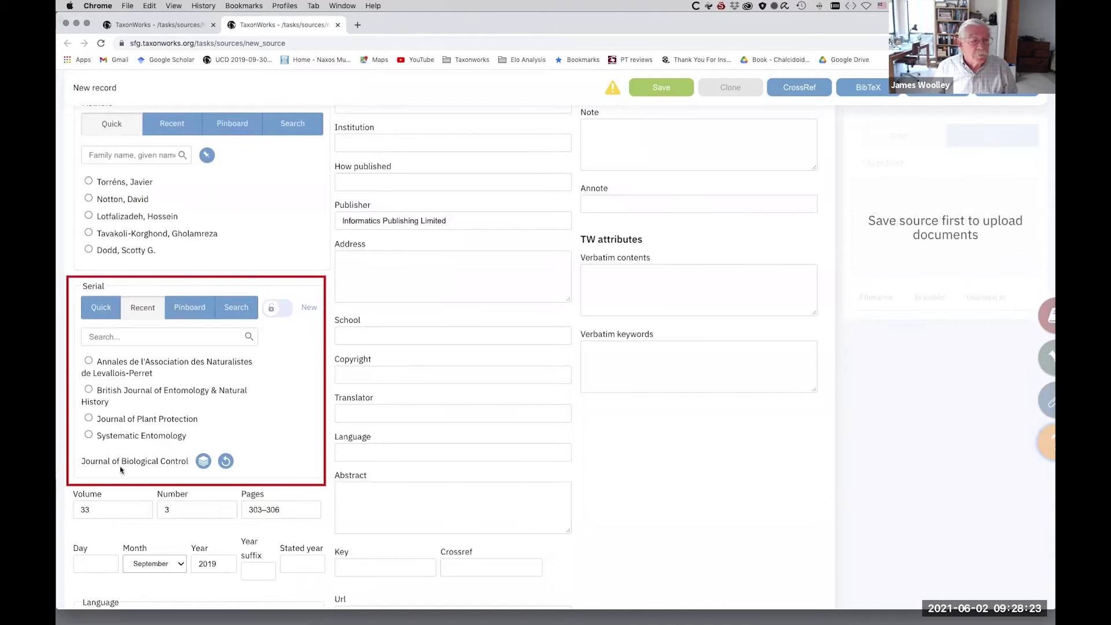
scroll(244, 281, up, 5)
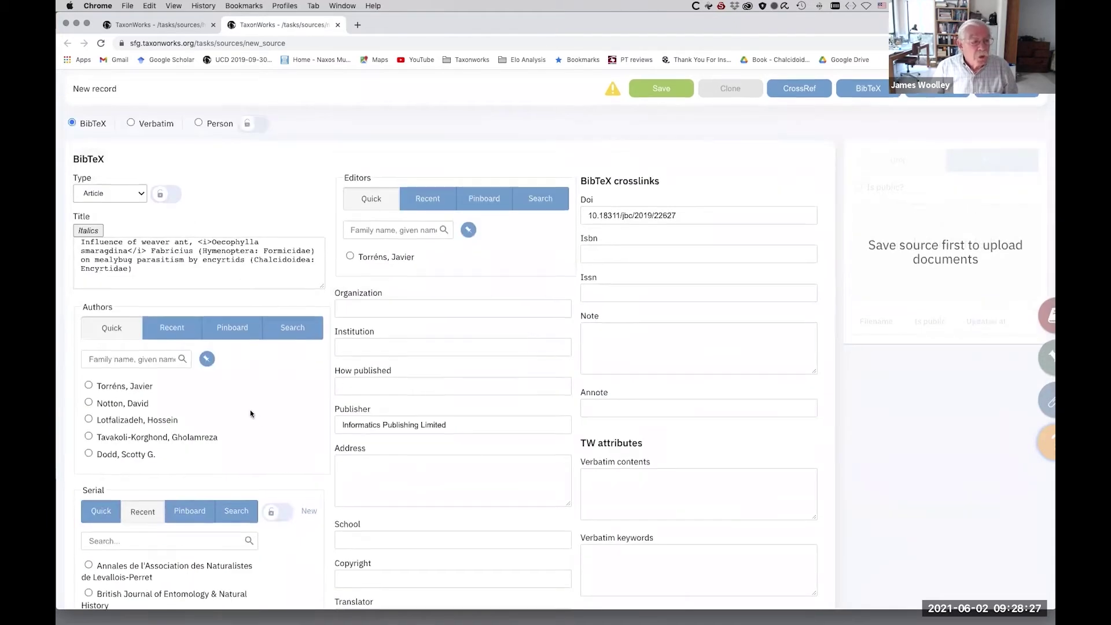
scroll(250, 409, down, 10)
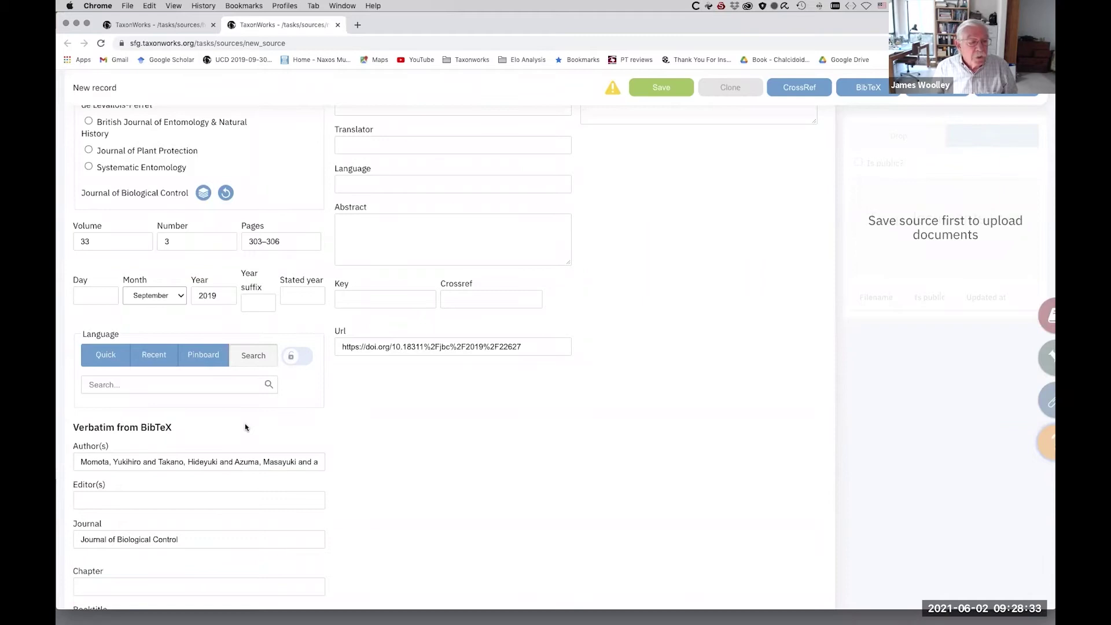
scroll(244, 427, up, 10)
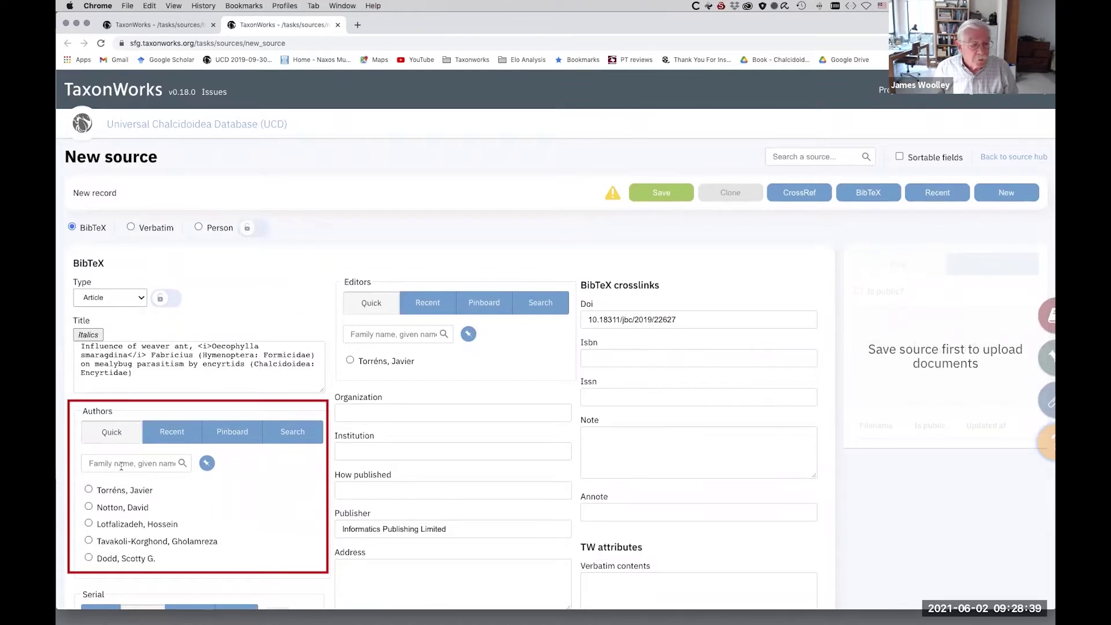
scroll(122, 466, down, 5)
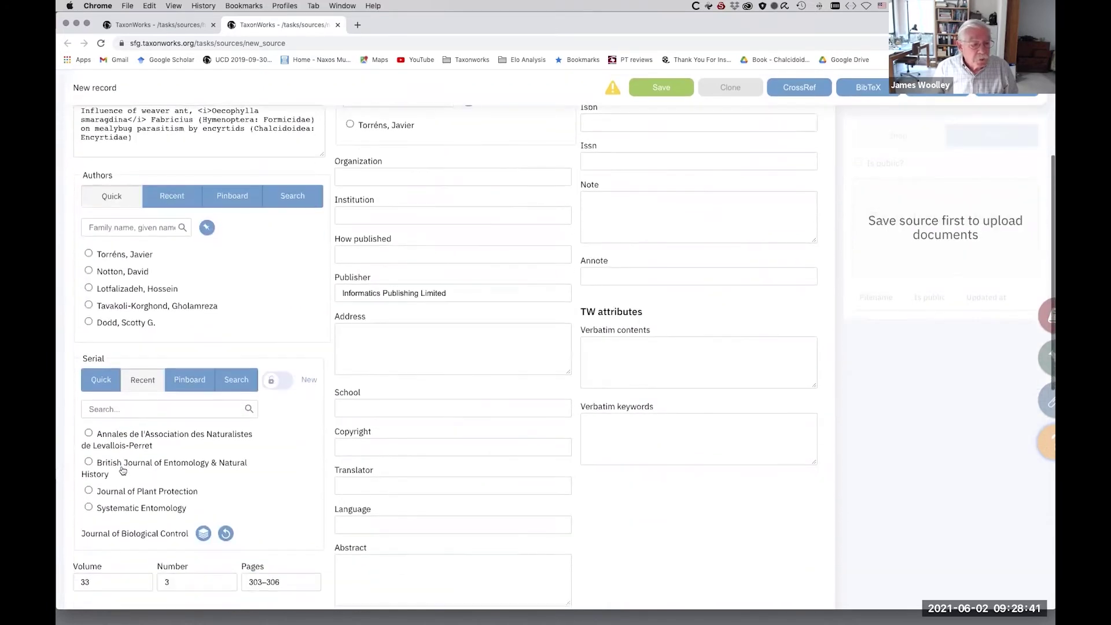
scroll(122, 469, down, 5)
scroll(122, 470, up, 5)
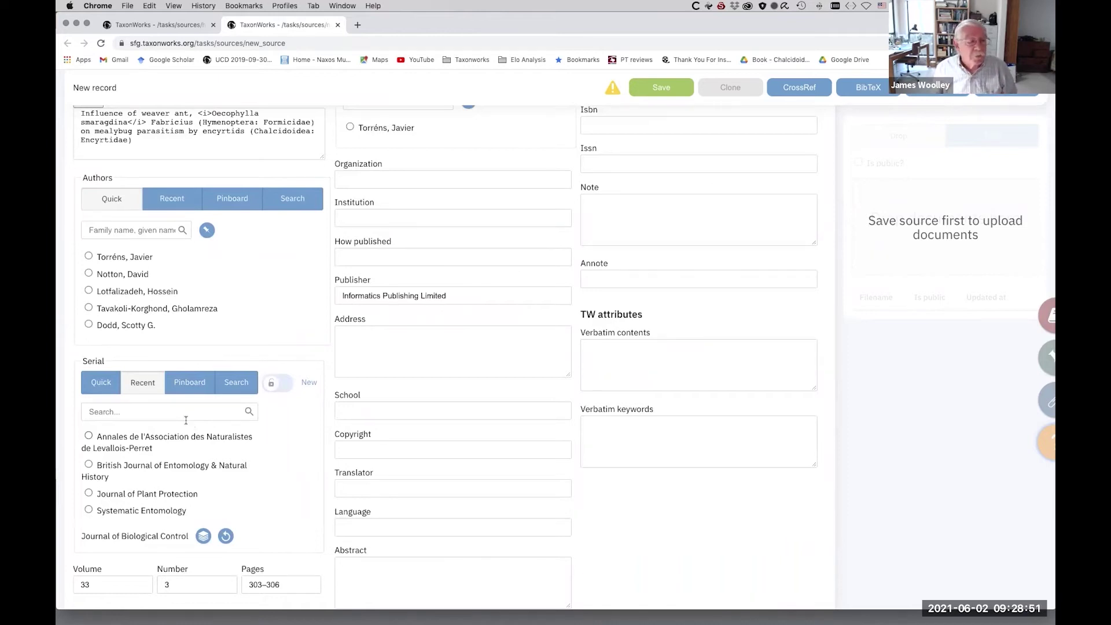
scroll(217, 298, up, 5)
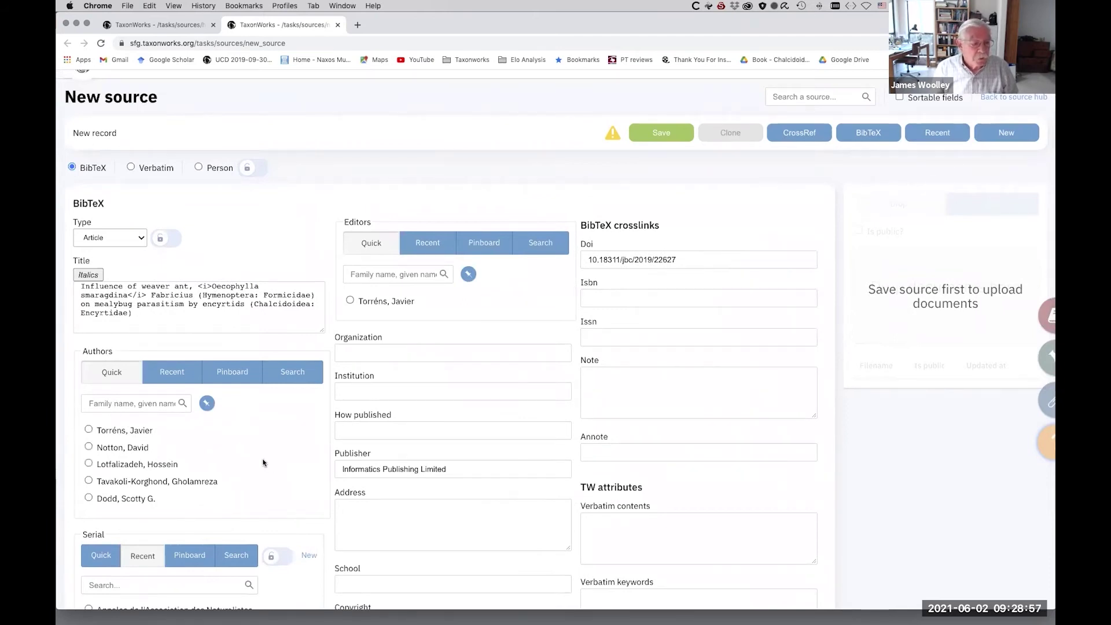
Step: Add the first name from Verbatim Author(s) to the source's Authors as a new person
scroll(262, 463, down, 10)
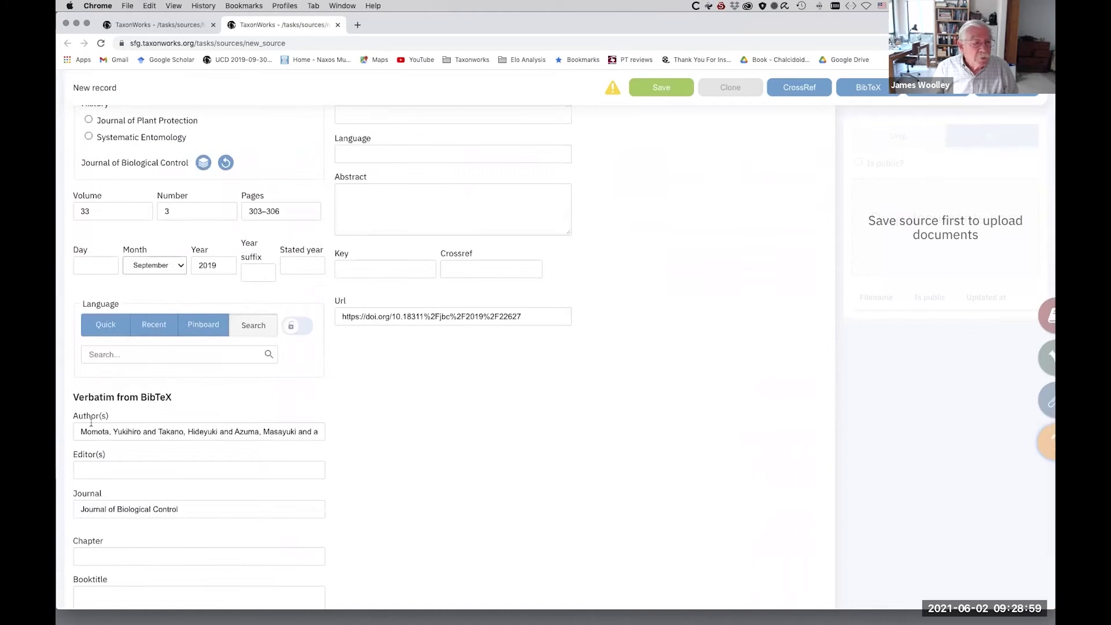
double_click(93, 431)
drag(93, 431, 142, 431)
key(cmd+c)
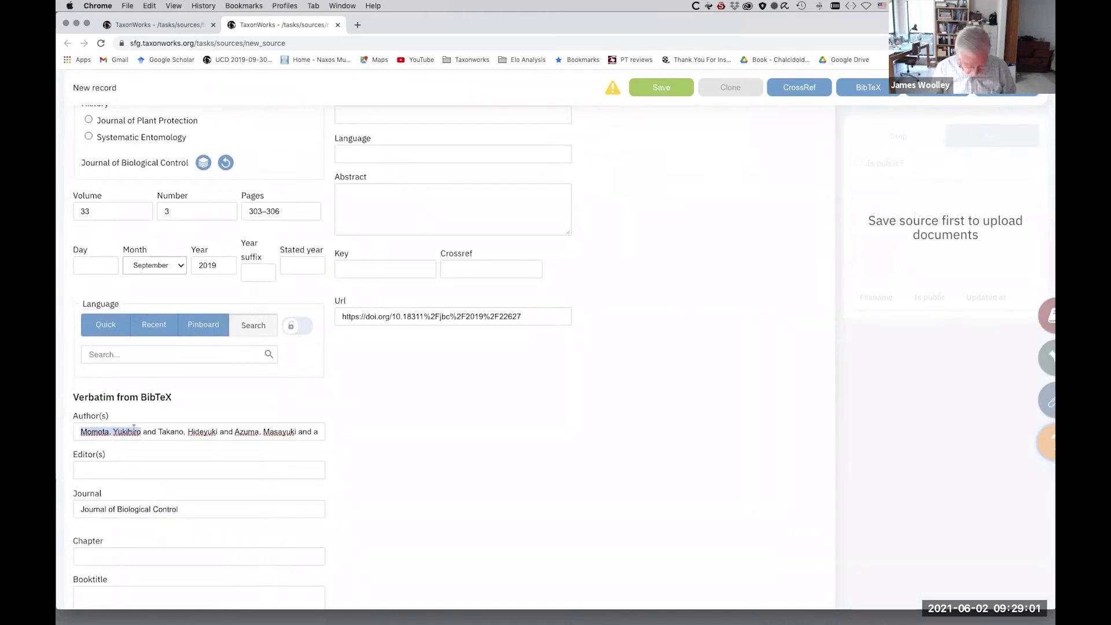
scroll(277, 390, up, 15)
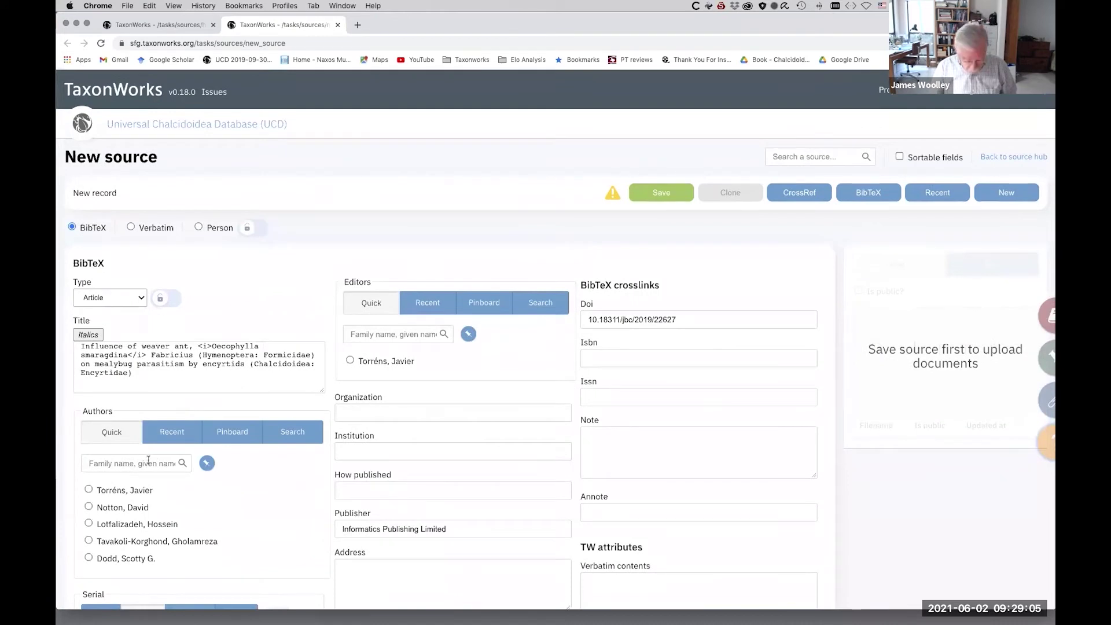
click(125, 464)
key(cmd+v)
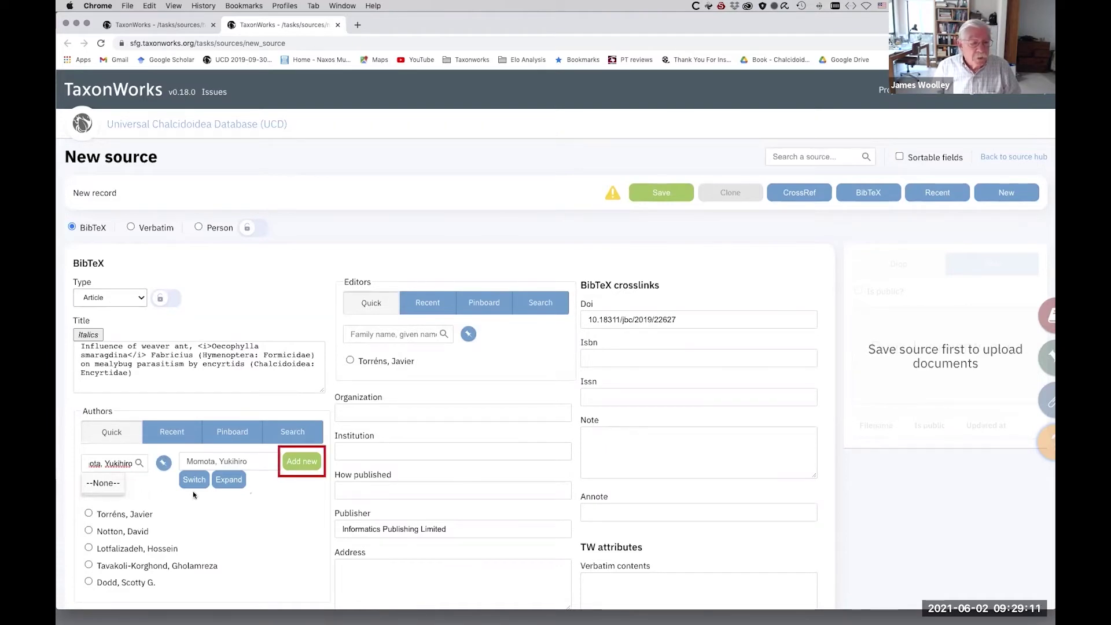
click(301, 461)
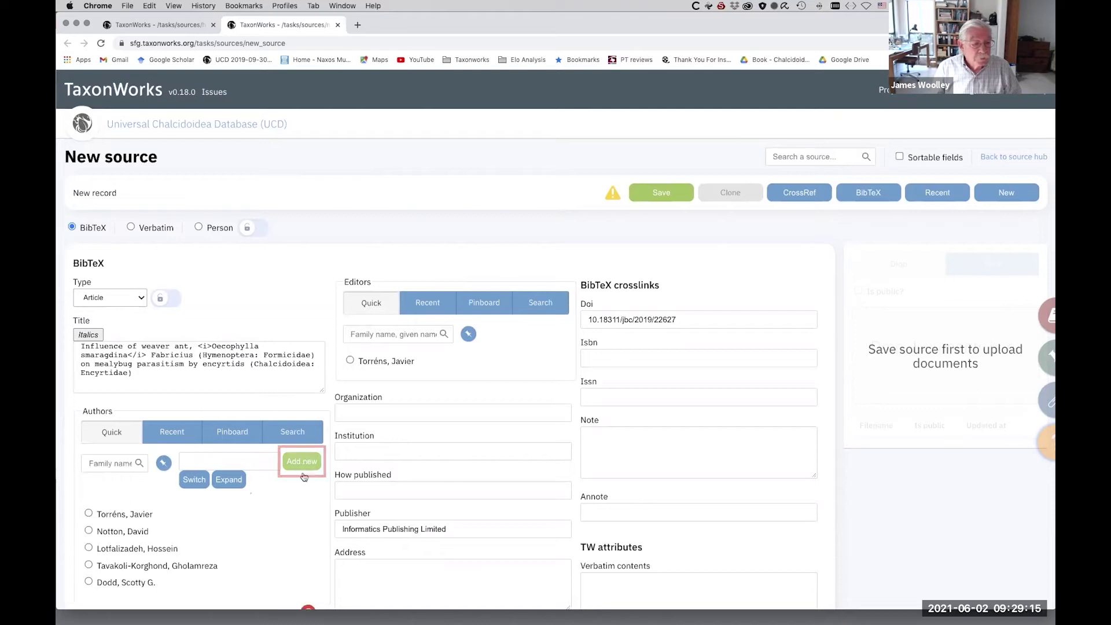
Step: Copy the second author's name from the Verbatim Author(s) string
scroll(296, 512, down, 3)
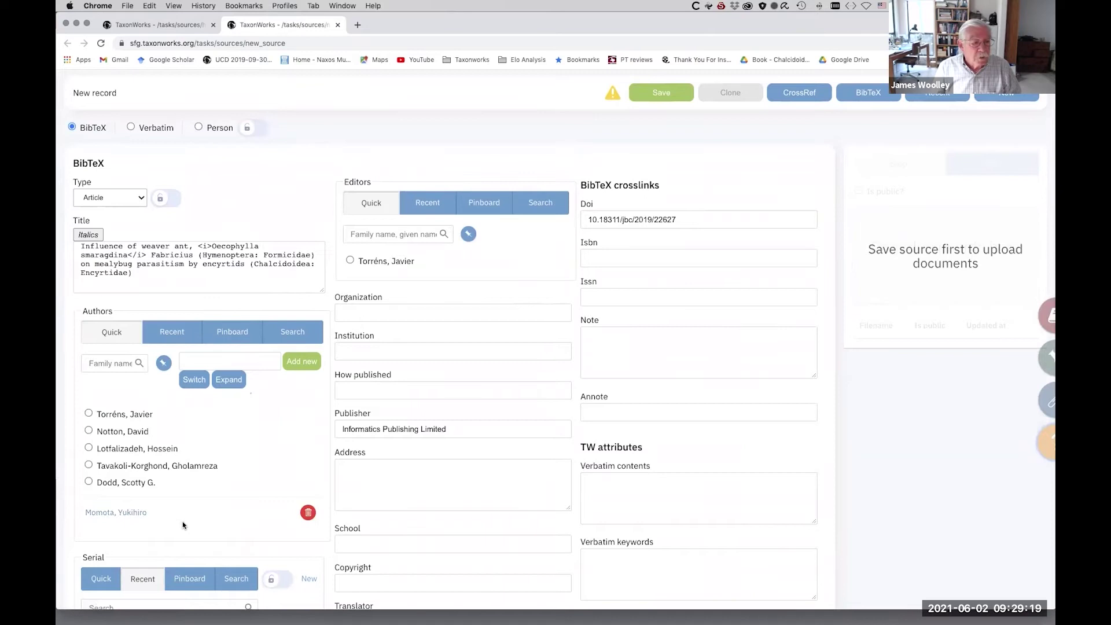
scroll(184, 525, down, 10)
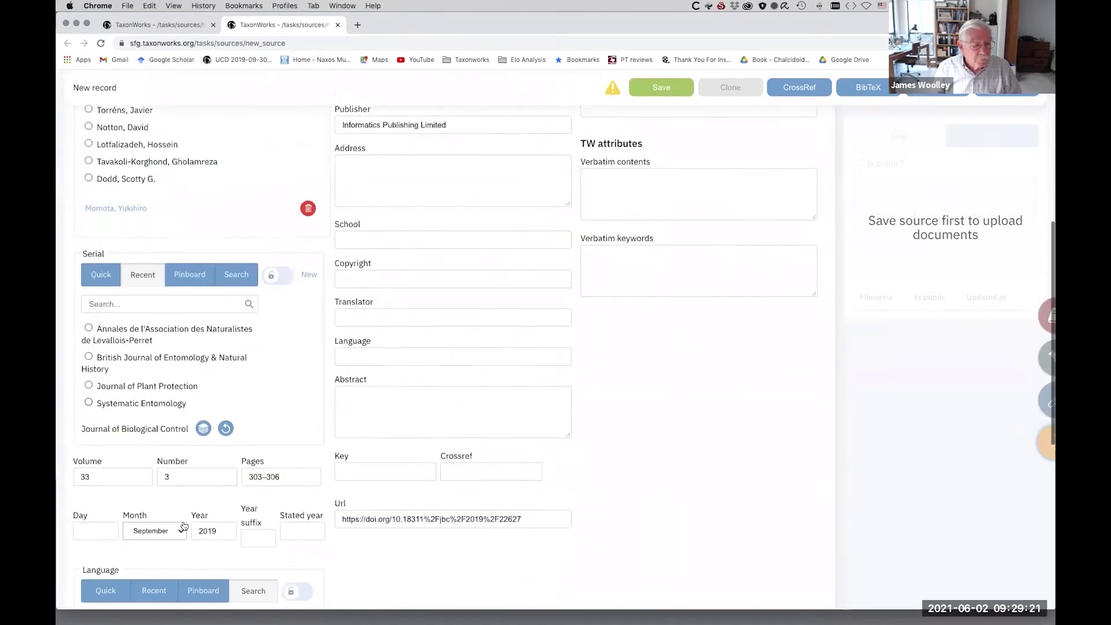
scroll(184, 525, down, 4)
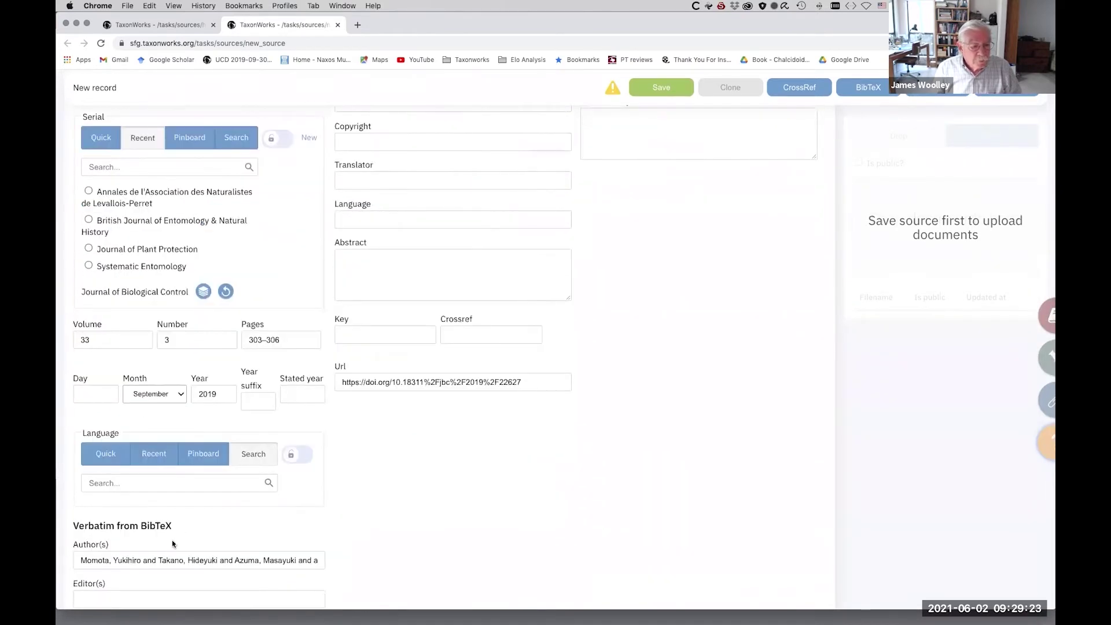
drag(158, 560, 199, 559)
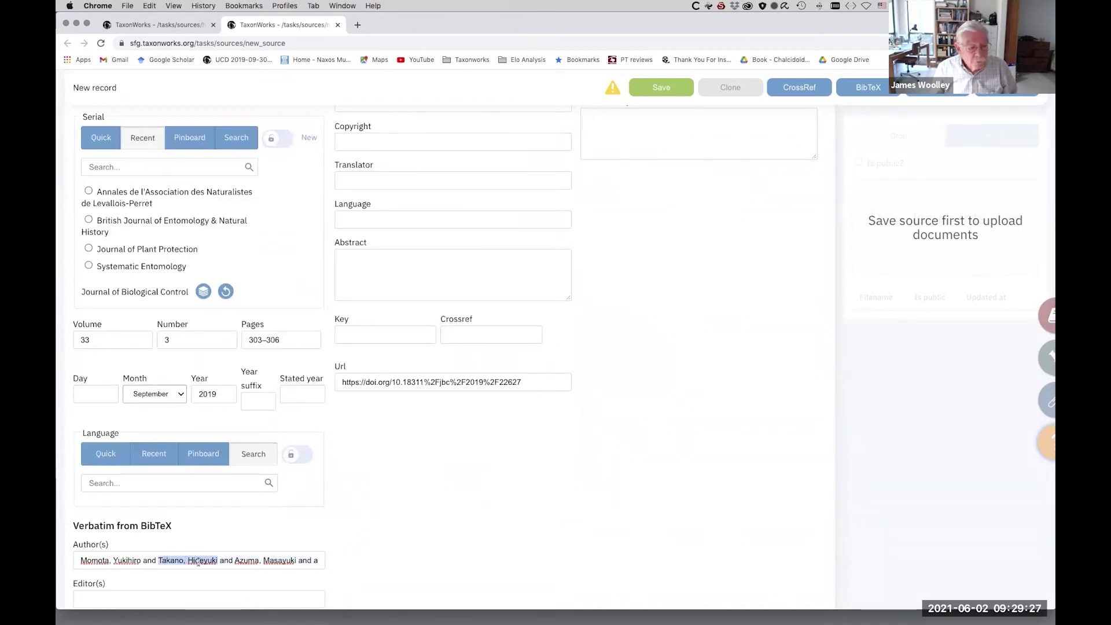
key(super+c)
scroll(215, 520, up, 10)
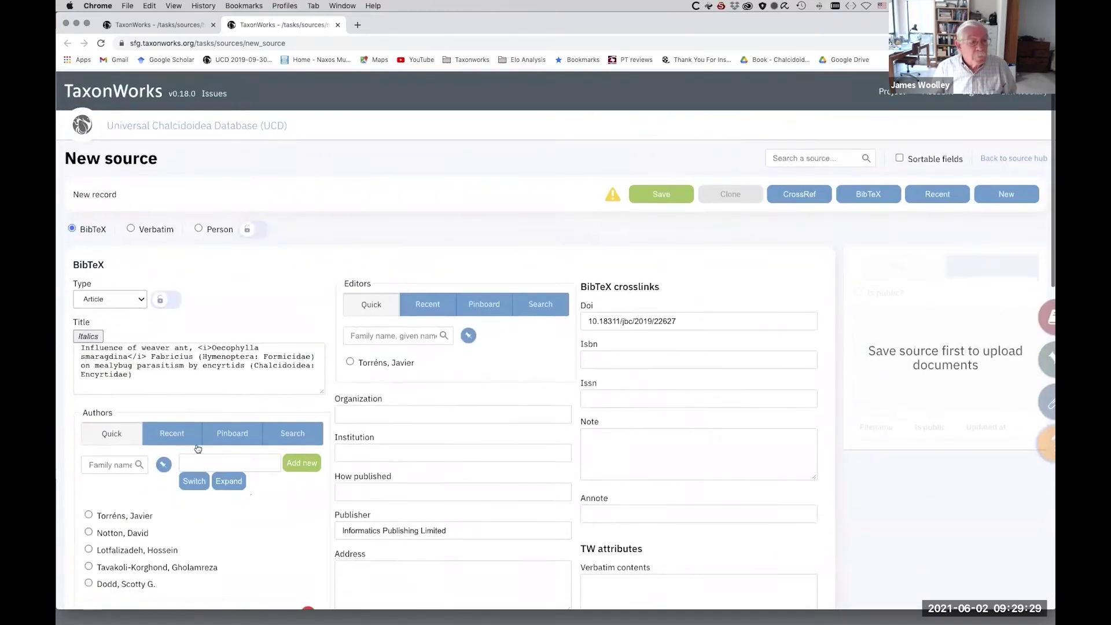
Step: Add the second and third verbatim authors to the source's Authors list as new people
click(102, 464)
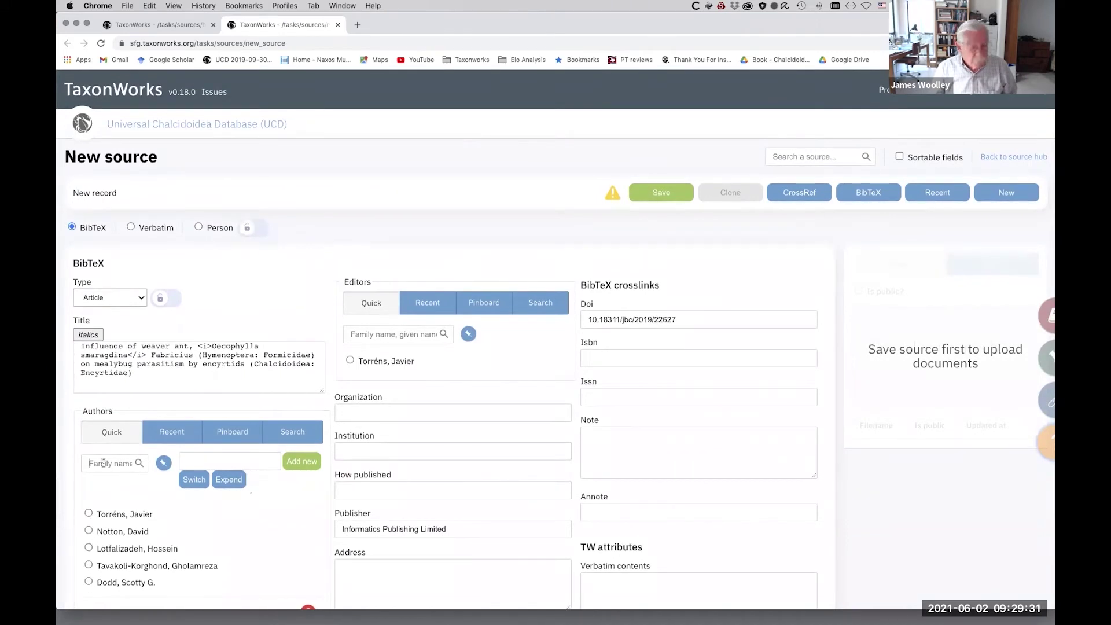
key(super+v)
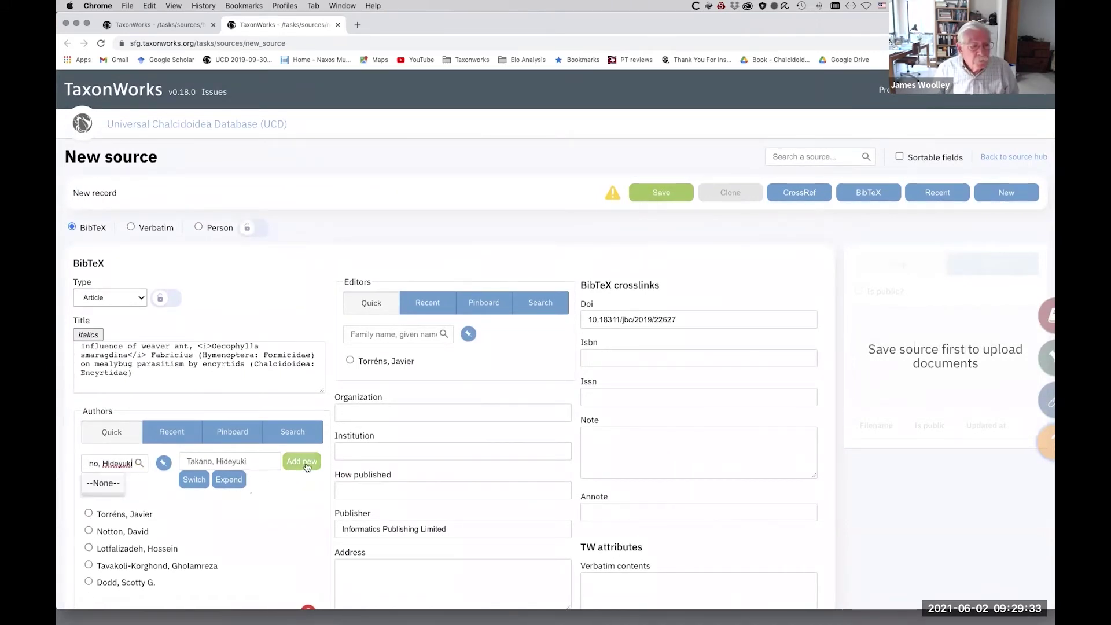
click(308, 466)
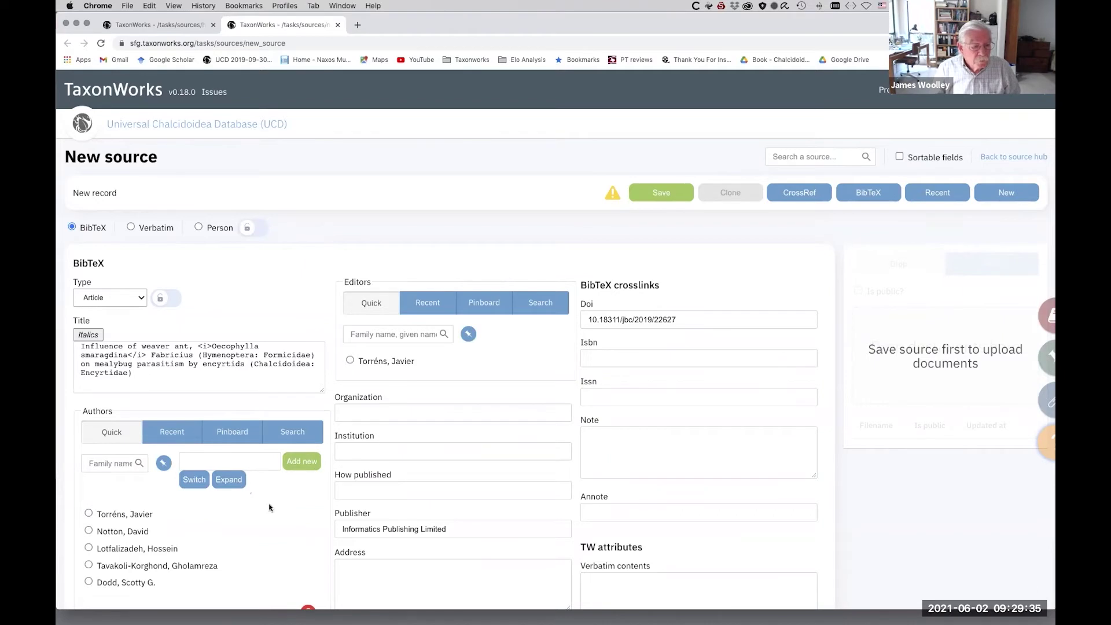
scroll(271, 509, down, 6)
scroll(269, 507, down, 3)
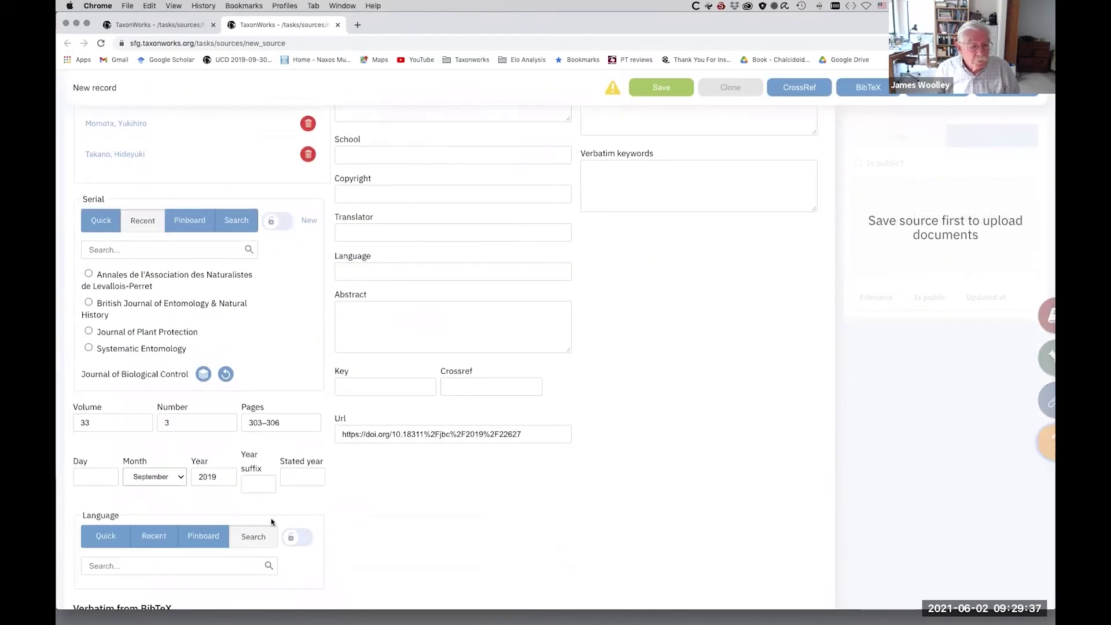
scroll(270, 518, down, 2)
double_click(248, 542)
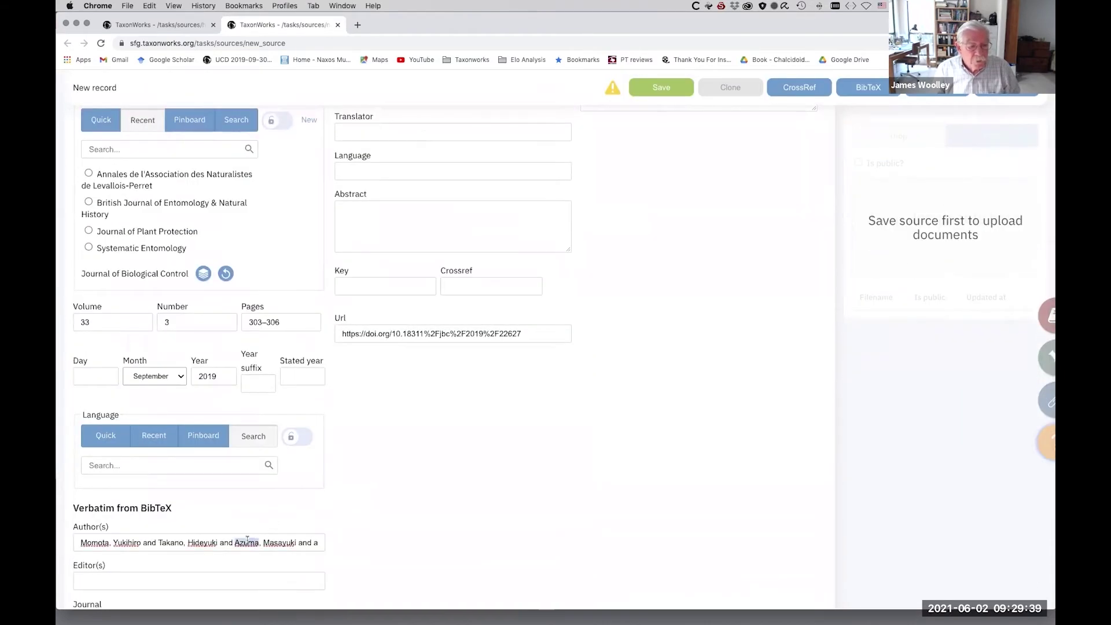
drag(247, 542, 271, 542)
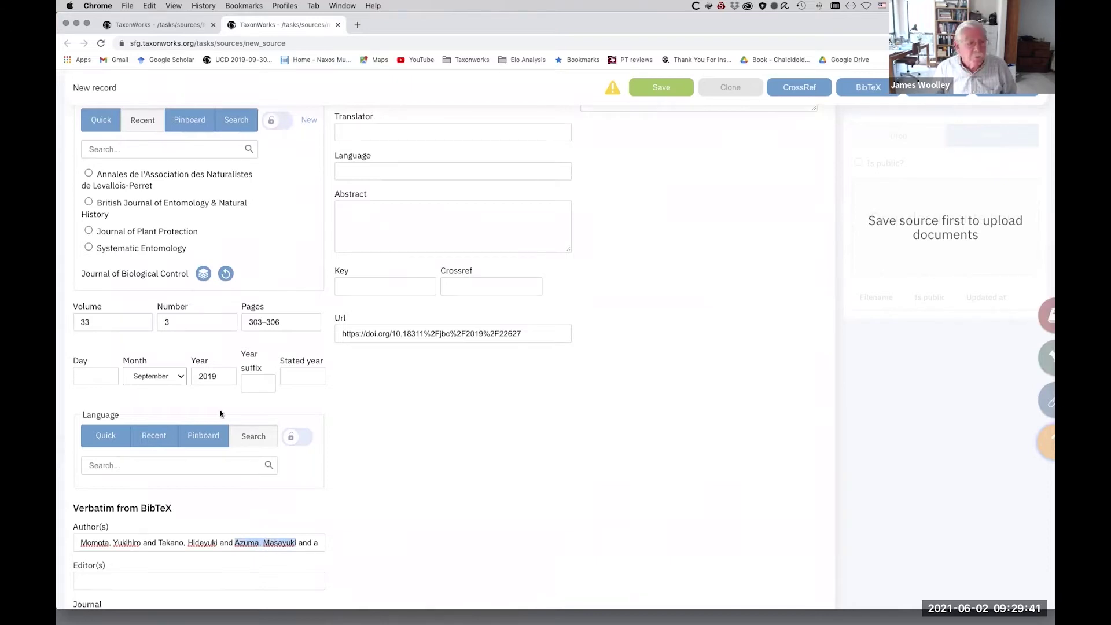
scroll(224, 258, up, 15)
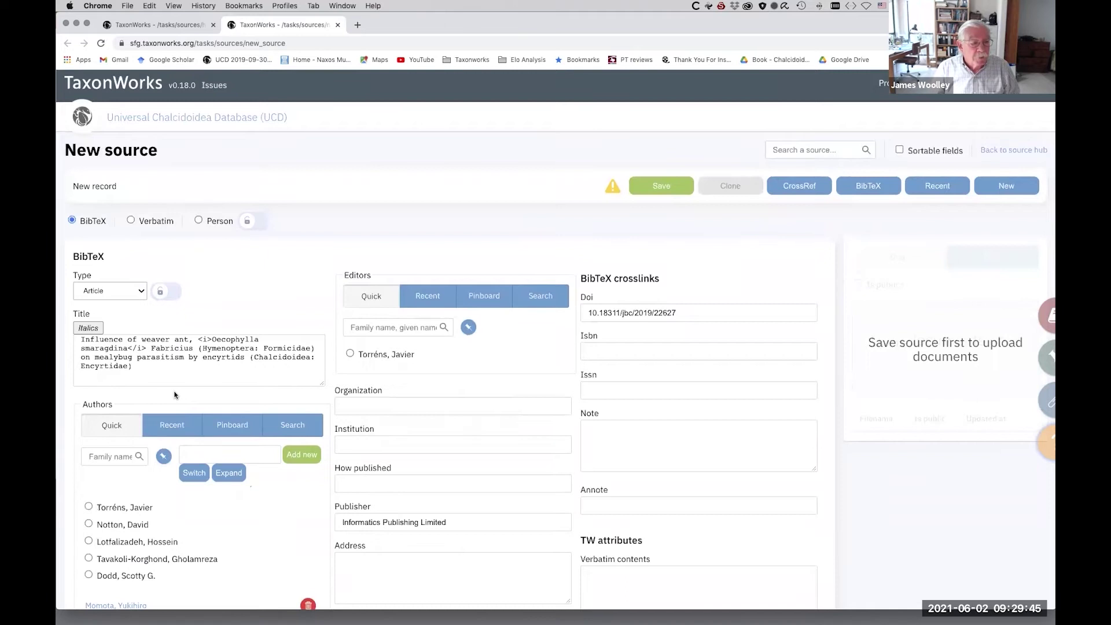
click(86, 456)
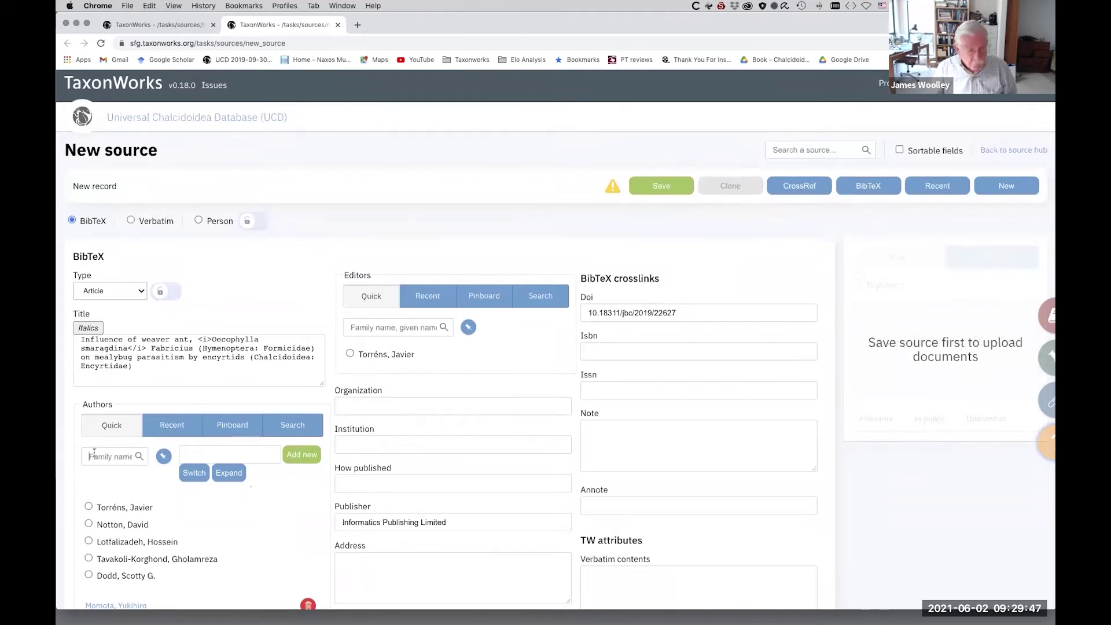
key(super+v)
click(302, 454)
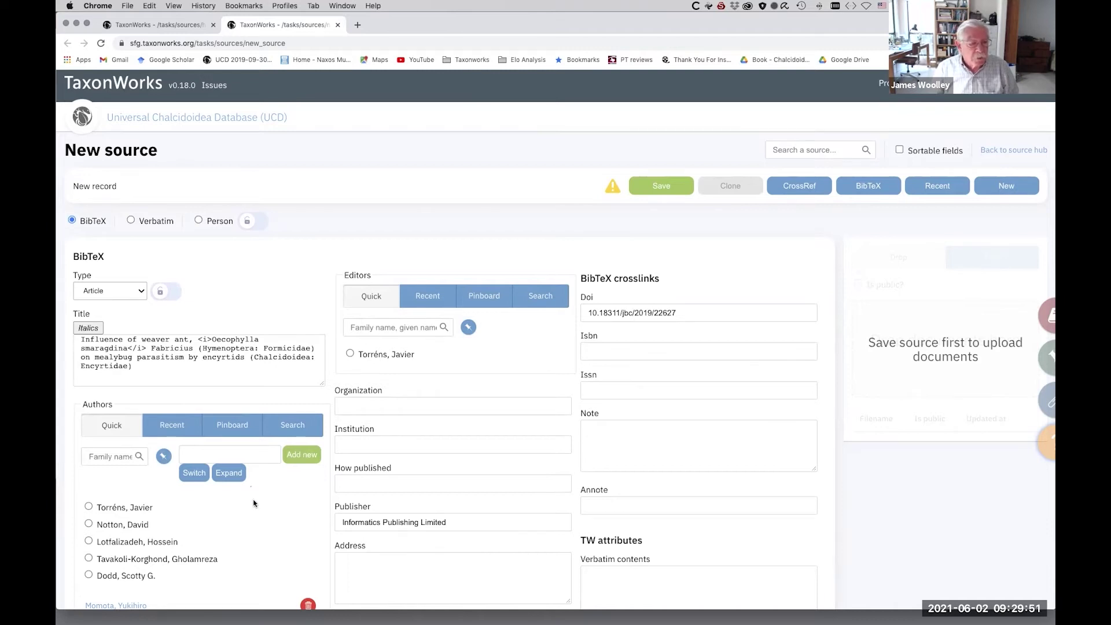
Step: Edit the Verbatim Author(s) string, typing 'and' and selecting the repeated trailing 'and'
scroll(252, 502, down, 10)
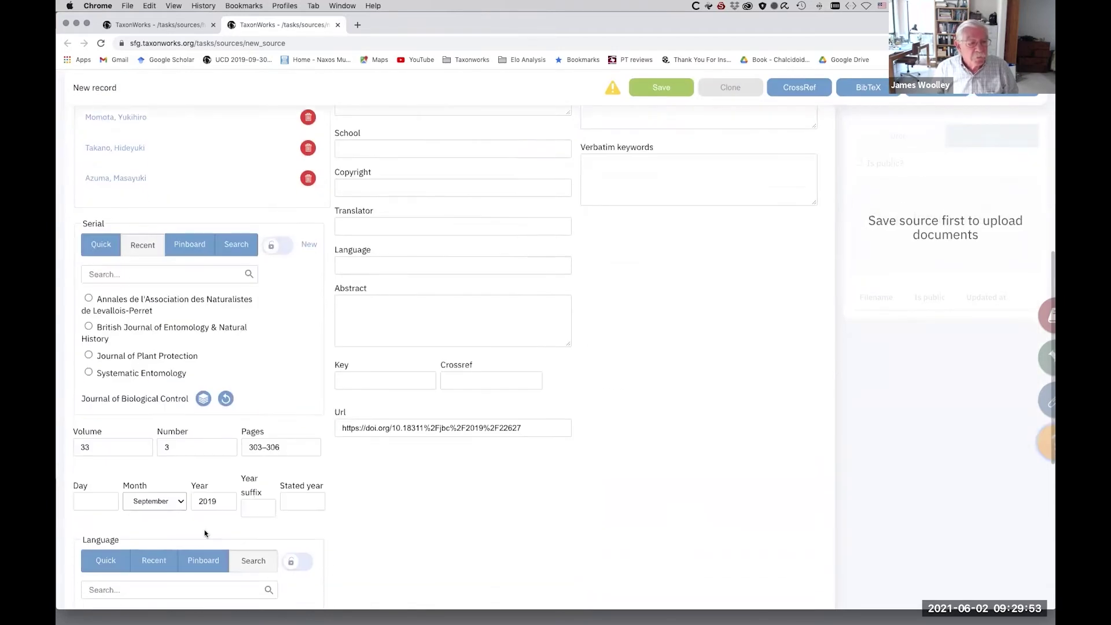
scroll(259, 564, down, 3)
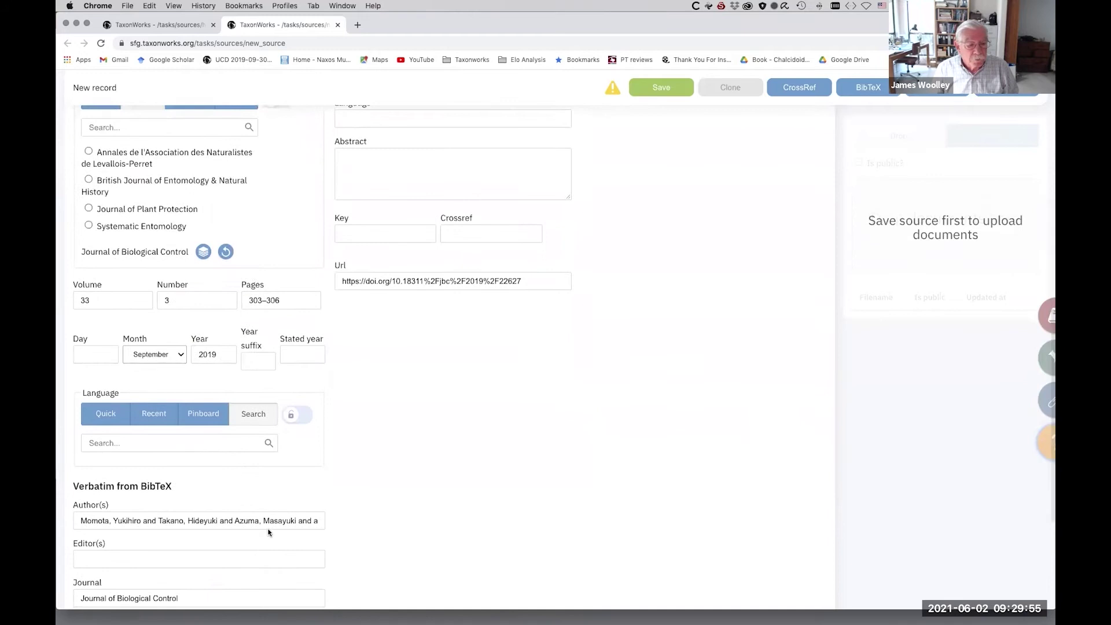
click(300, 521)
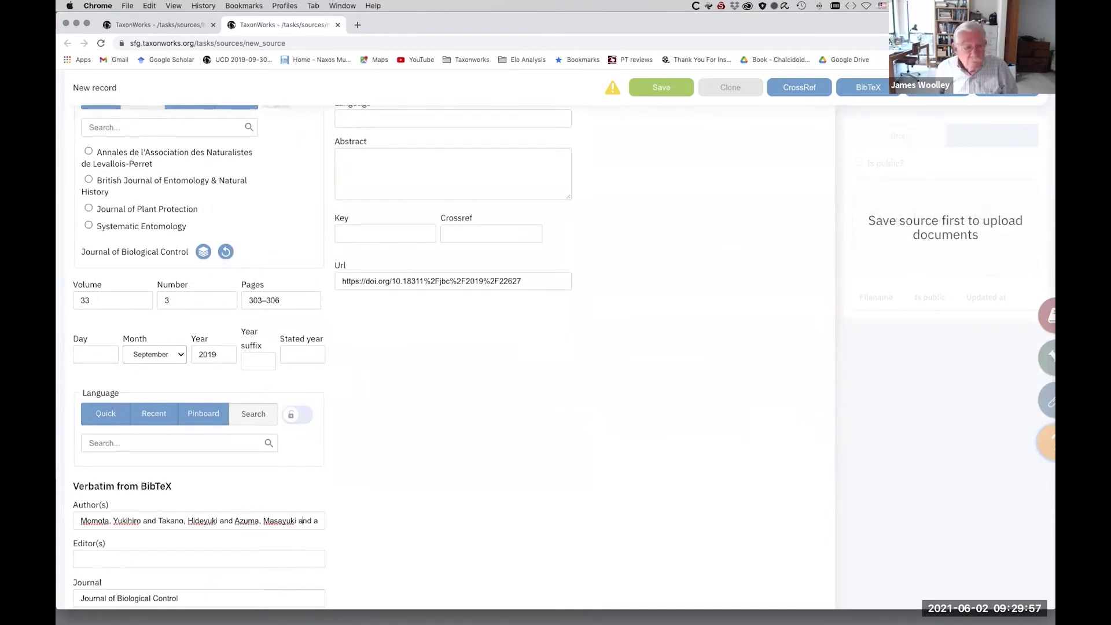
text(and)
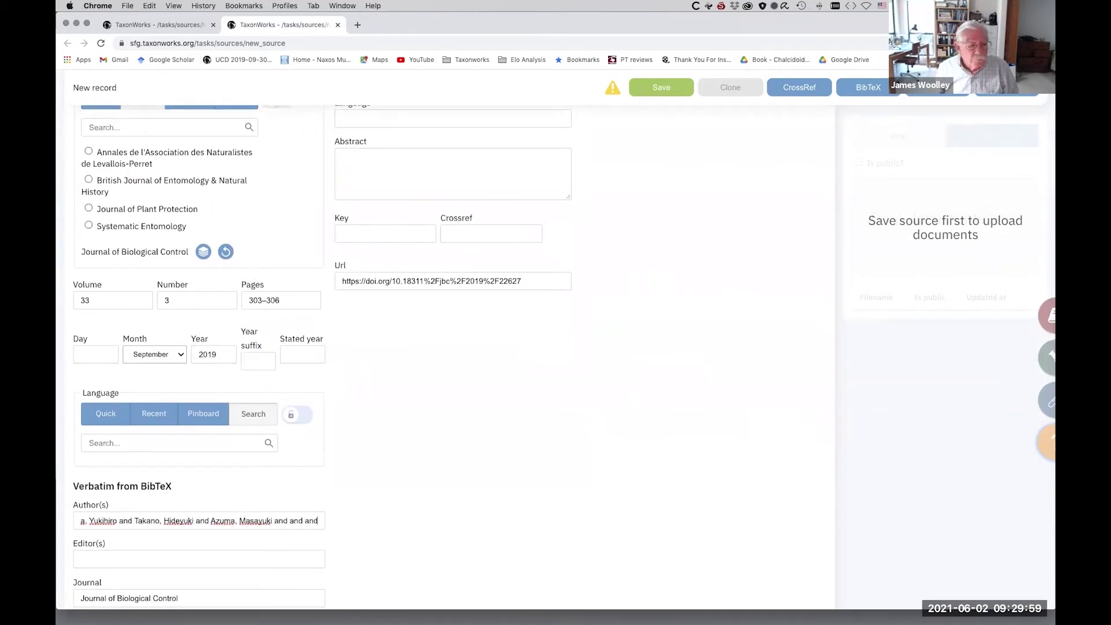
mouse_move(290, 521)
mouse_down()
mouse_move(314, 523)
mouse_move(276, 522)
mouse_move(301, 524)
mouse_up()
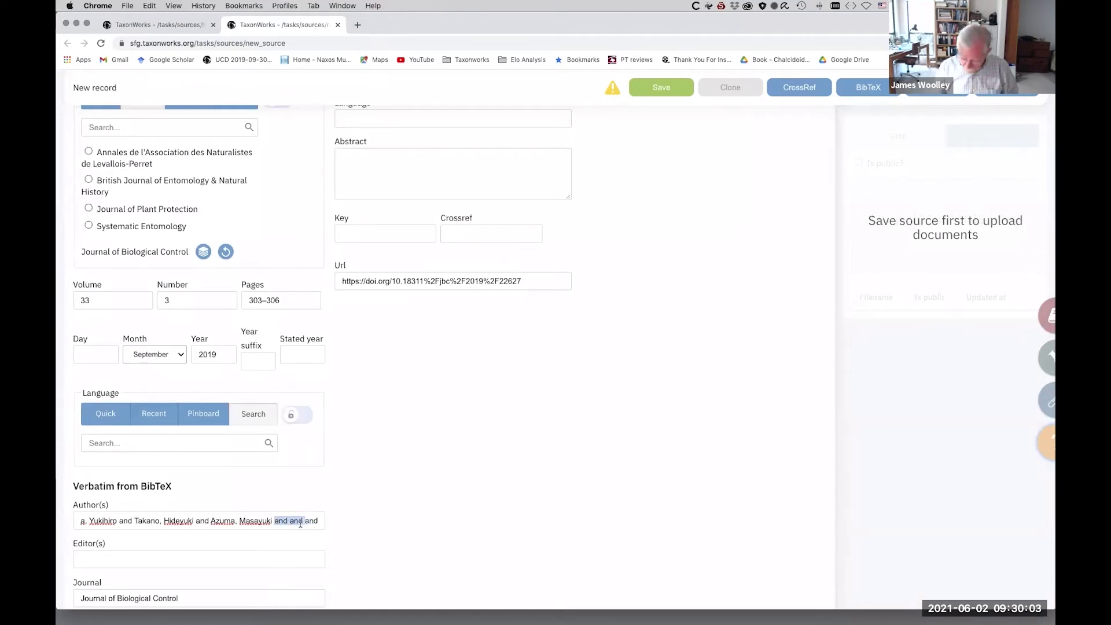
scroll(376, 405, up, 10)
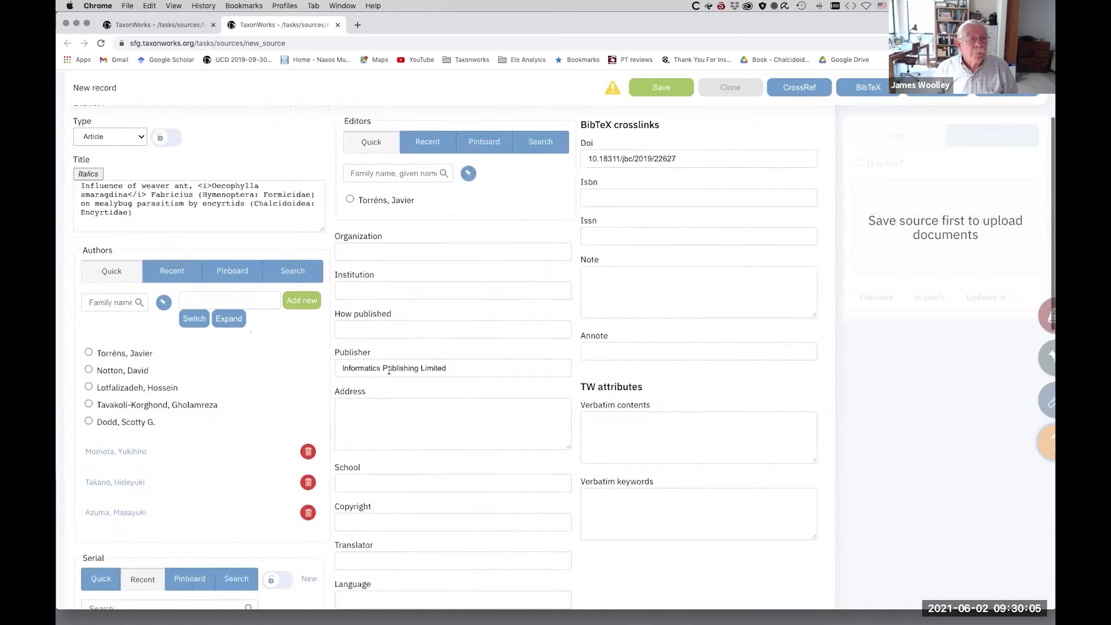
scroll(230, 384, down, 5)
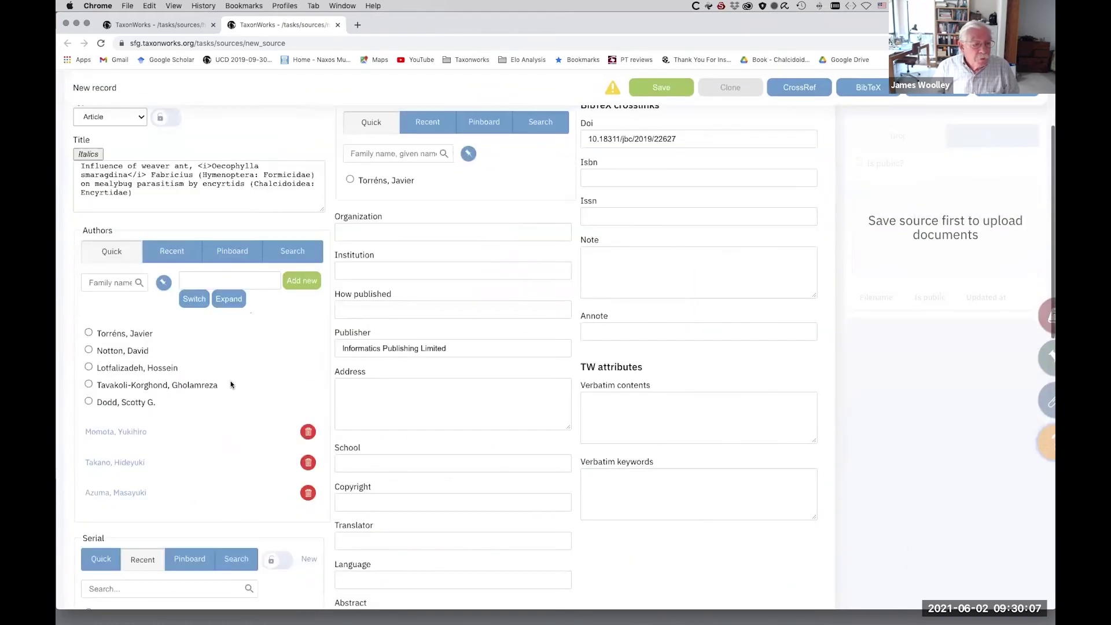
scroll(230, 384, down, 4)
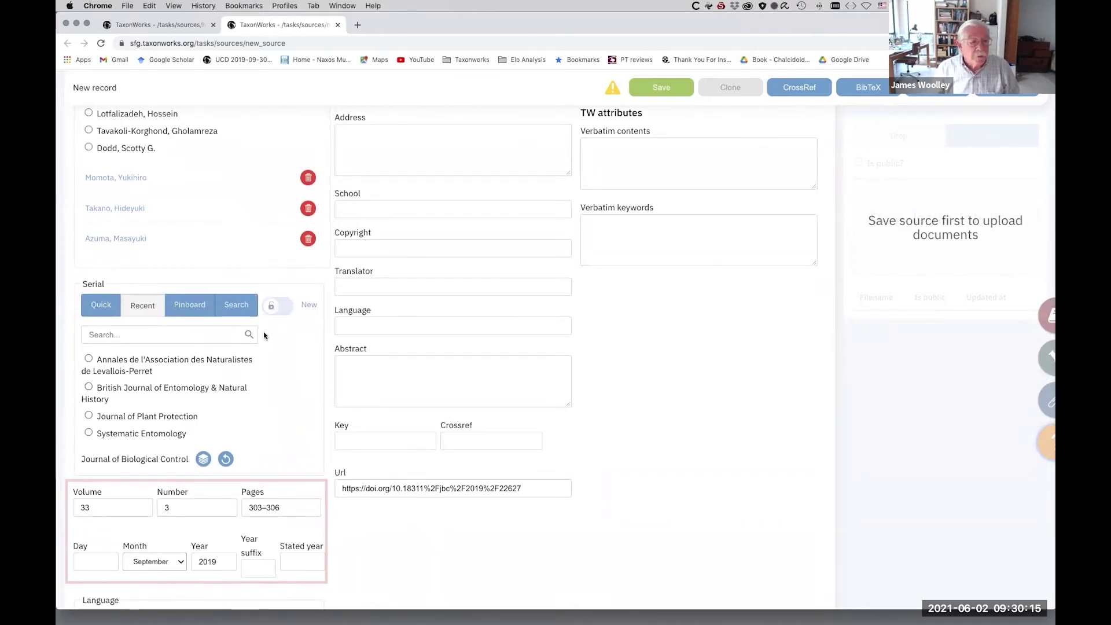
scroll(265, 335, up, 10)
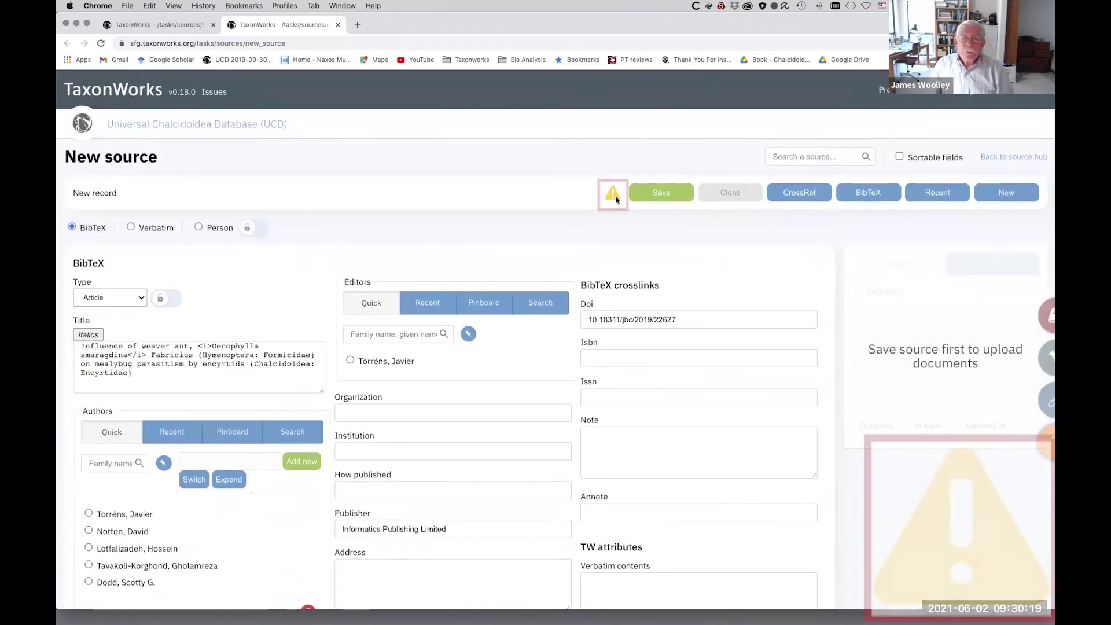
mouse_move(615, 199)
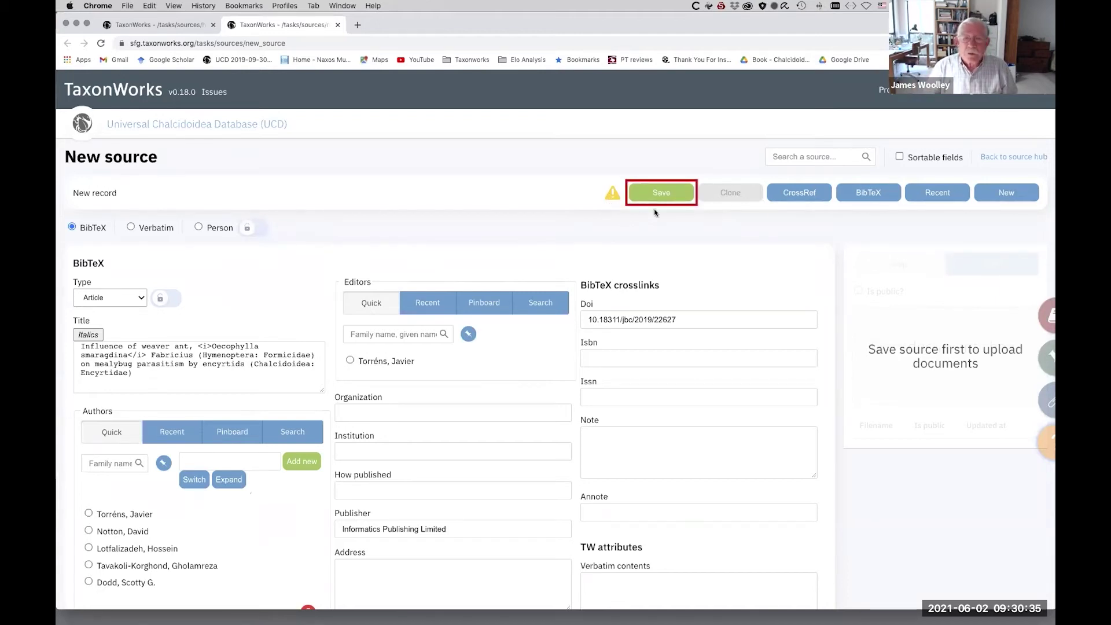
Step: Save the weaver ant journal article source, generating its Momota et al. (2019) citation
click(655, 193)
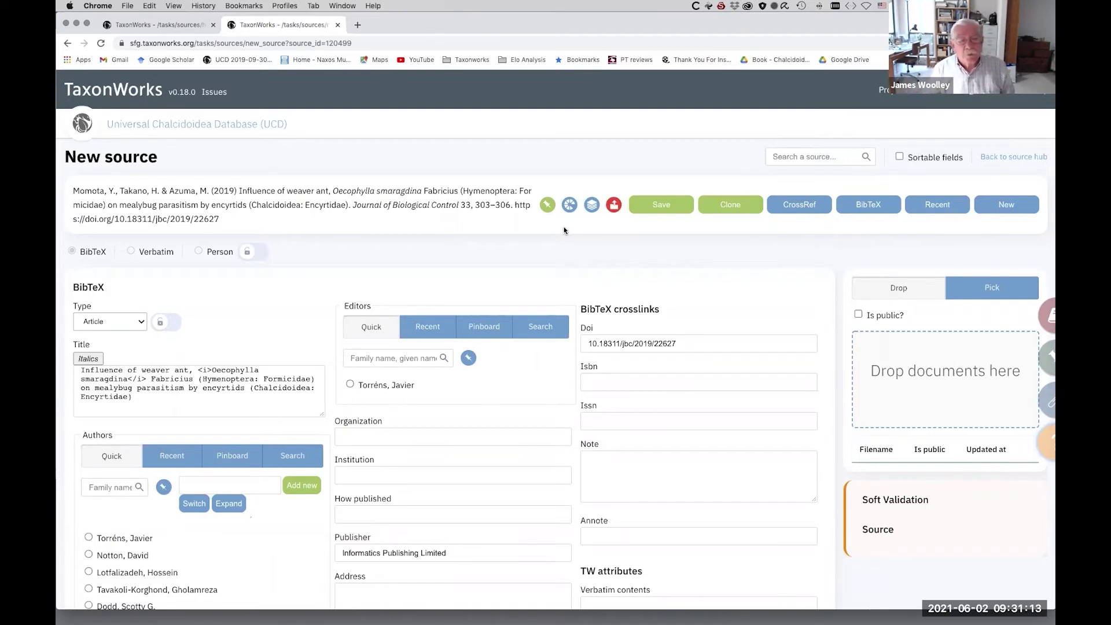
scroll(566, 230, down, 1)
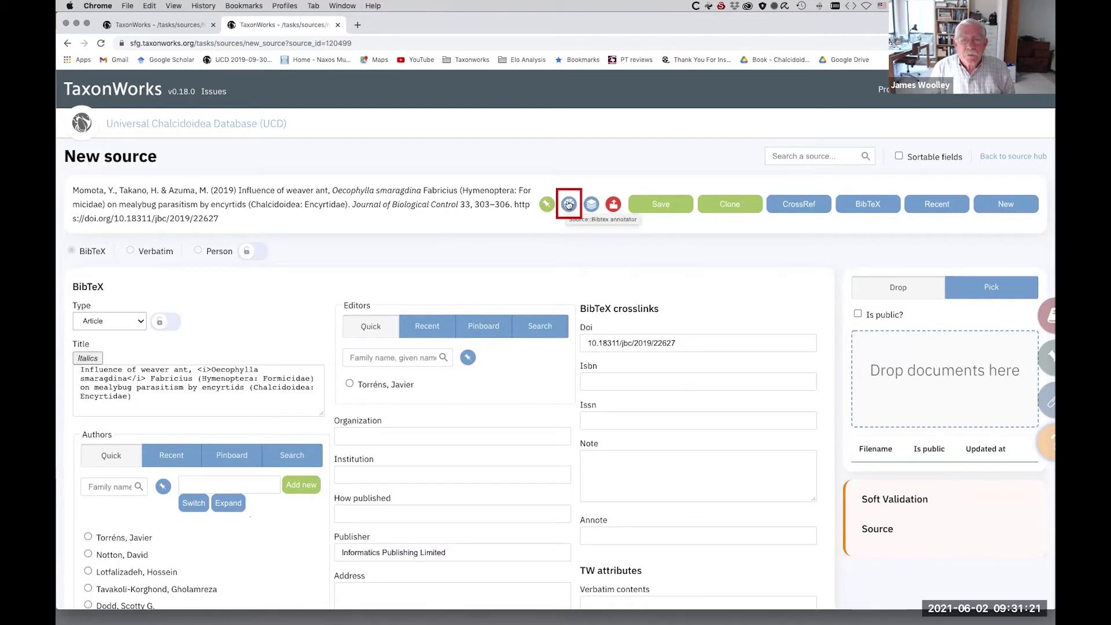
Step: Tag the weaver ant source with the pinboard tags Source unprocessed and No Nomenclatural Acts
click(568, 203)
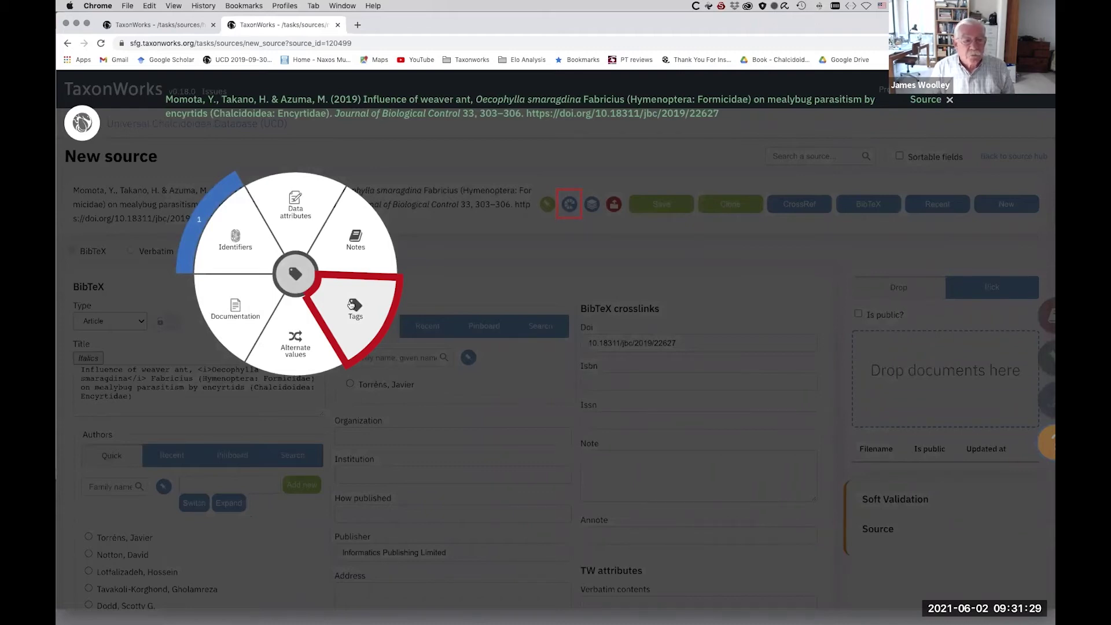
click(353, 306)
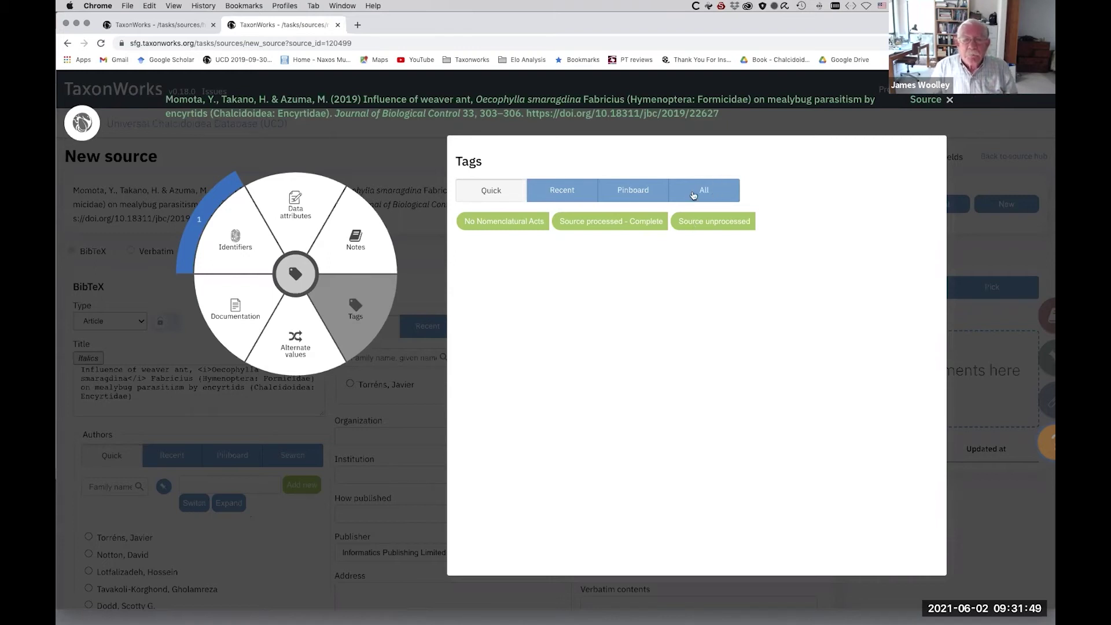
click(635, 192)
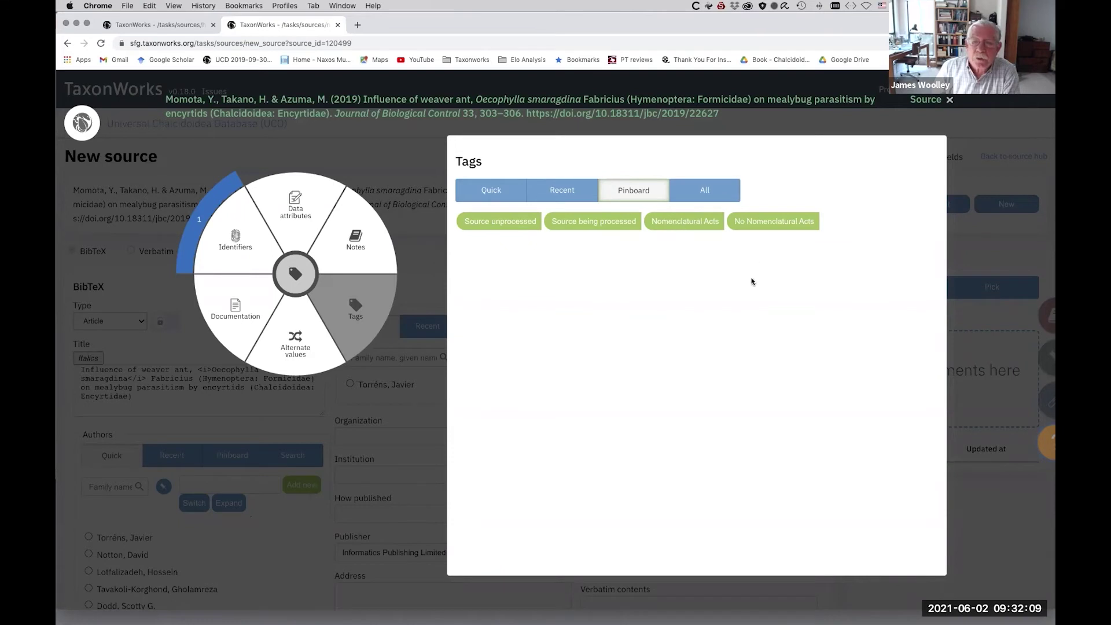
click(491, 221)
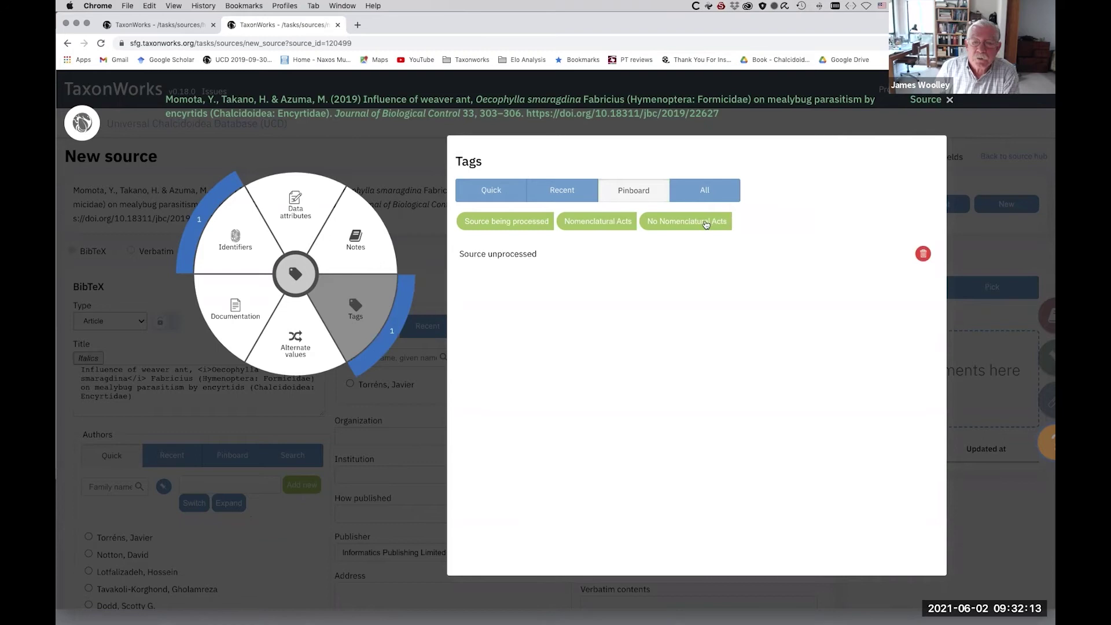
click(706, 223)
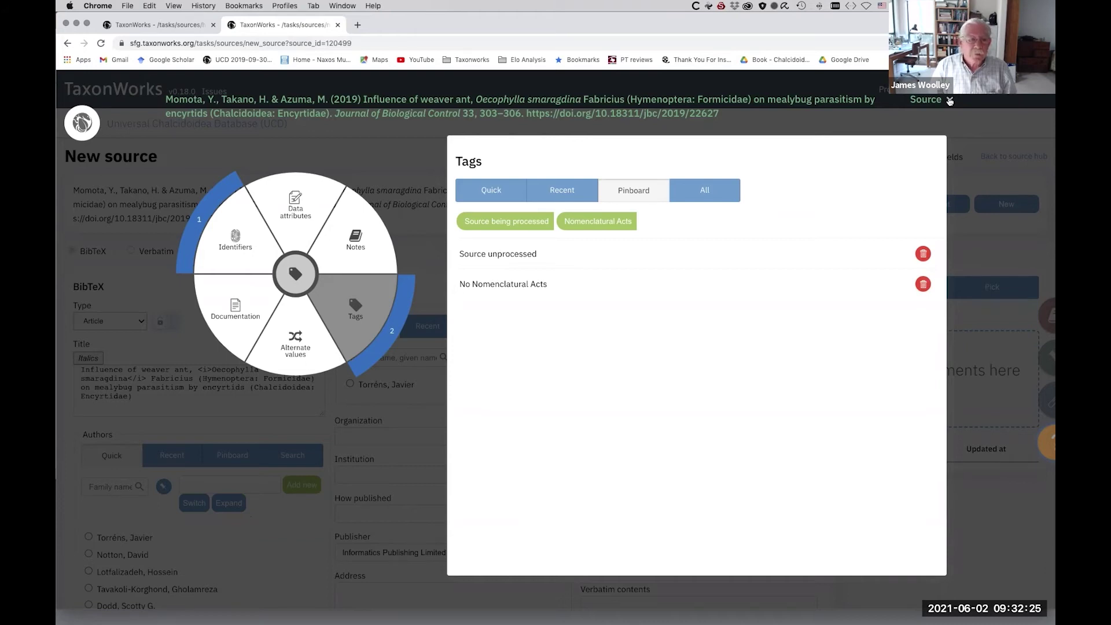
click(950, 101)
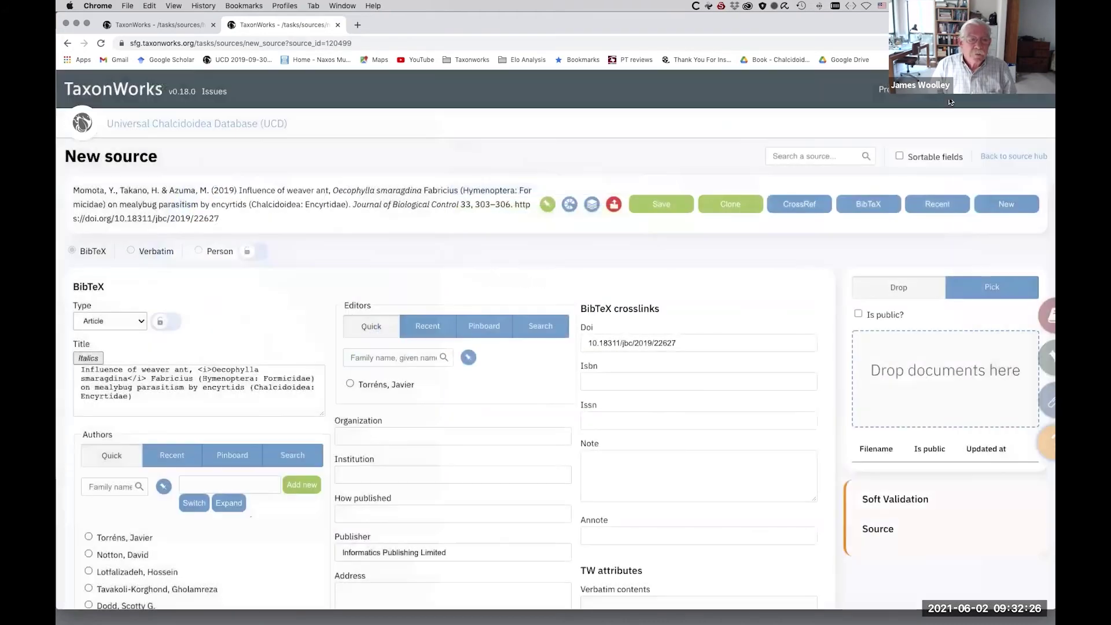
Step: Attach the article's 2019 PDF to the source as a Documentation file
click(576, 203)
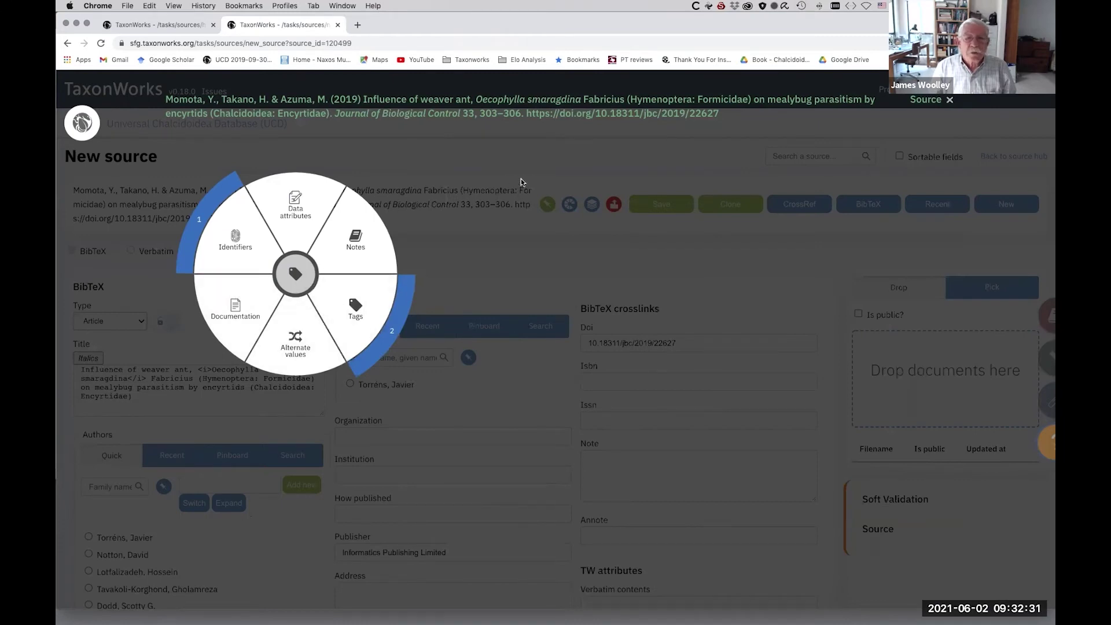
click(950, 100)
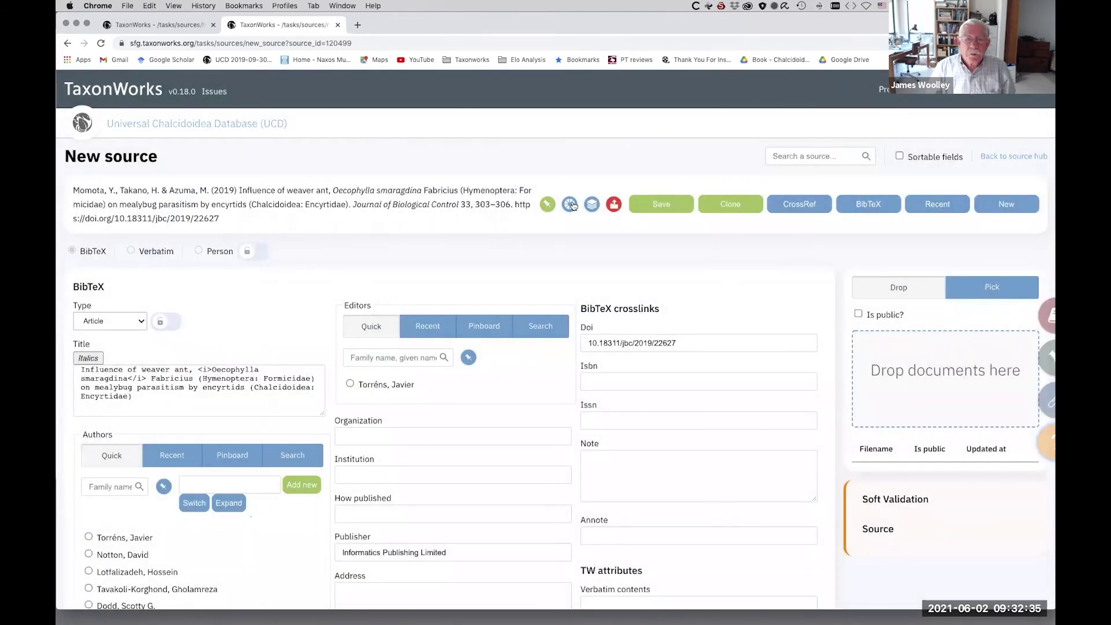
click(571, 202)
click(255, 304)
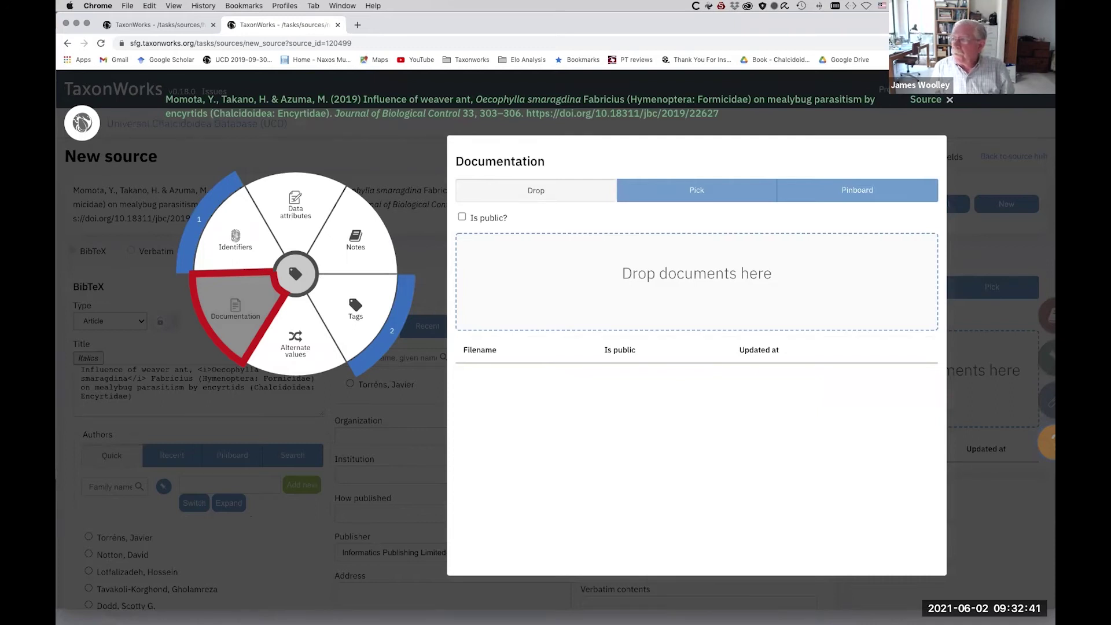
drag(1037, 261, 672, 297)
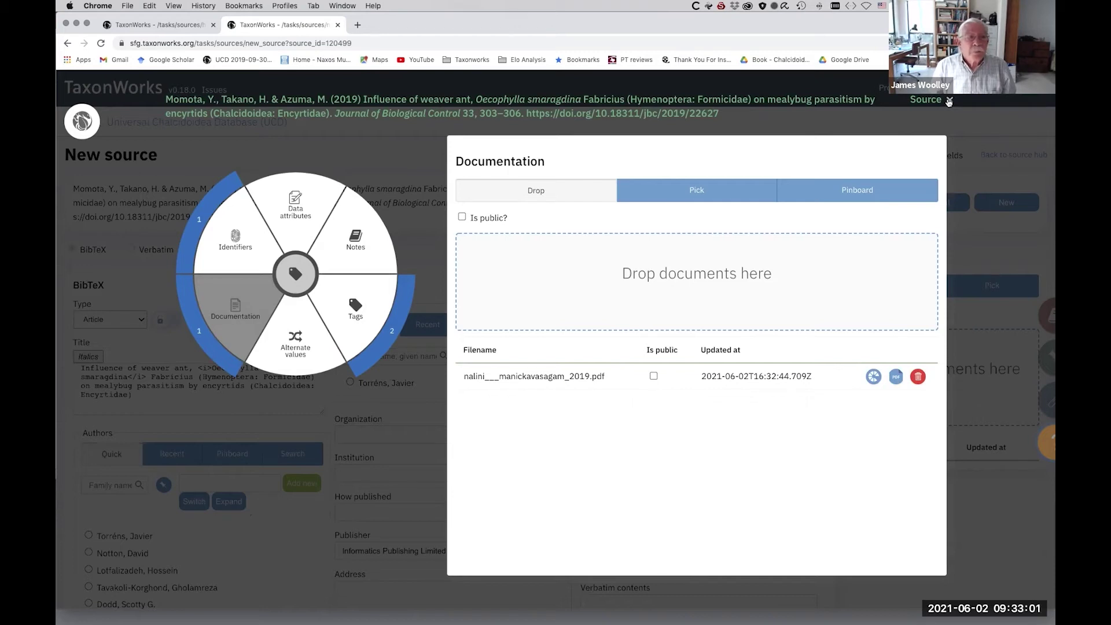
drag(948, 102, 854, 272)
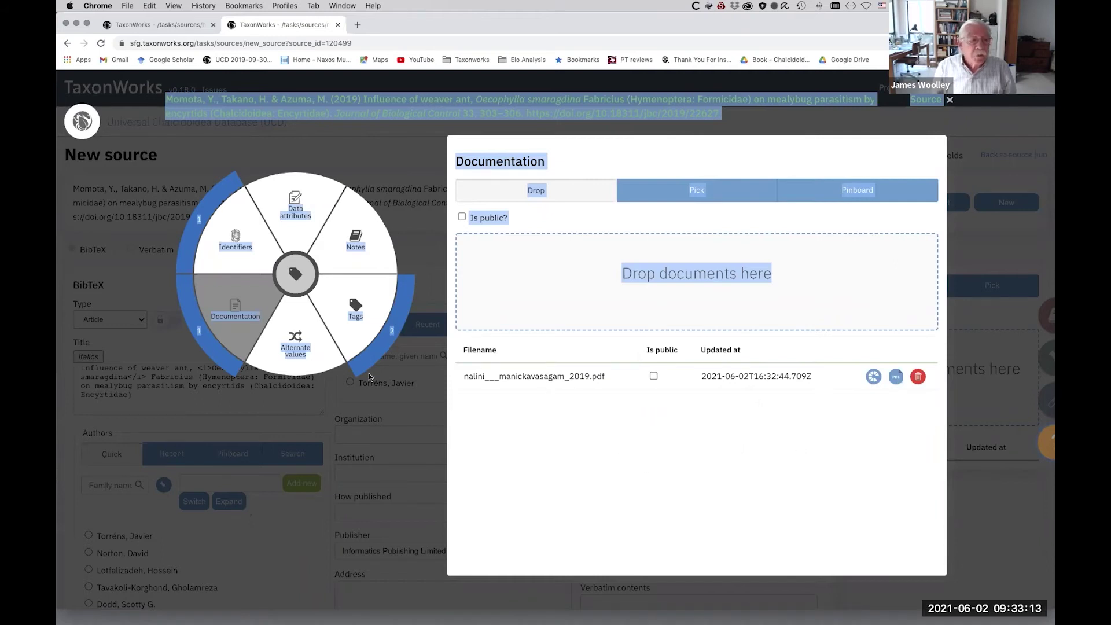
Step: Remove the uploaded PDF, cancel the Desktop file chooser, and close the Documentation panel
click(917, 376)
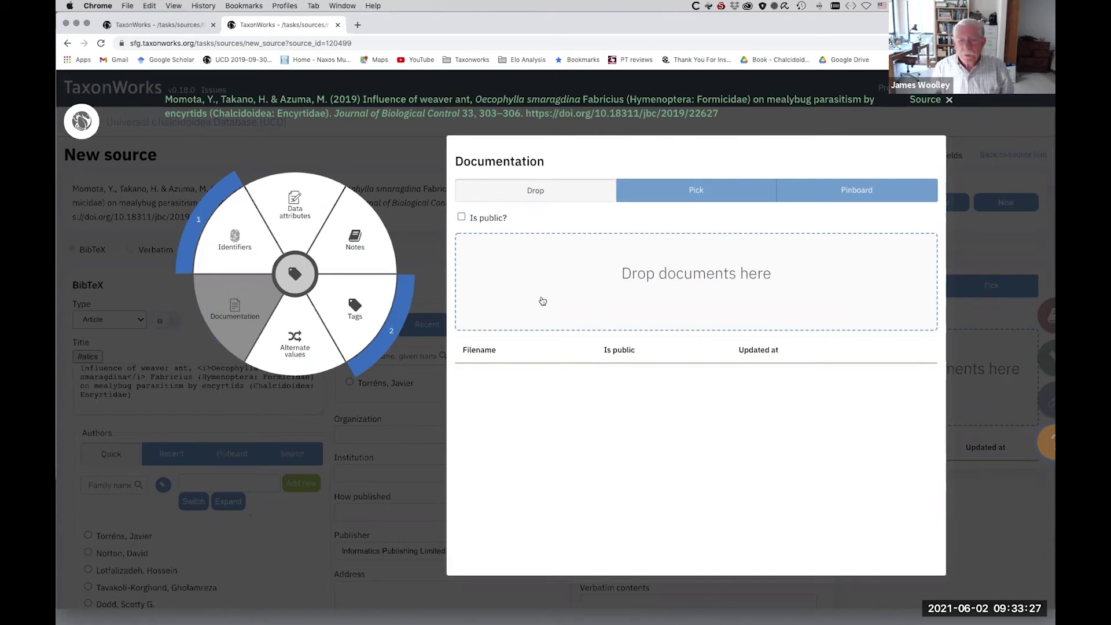
click(727, 280)
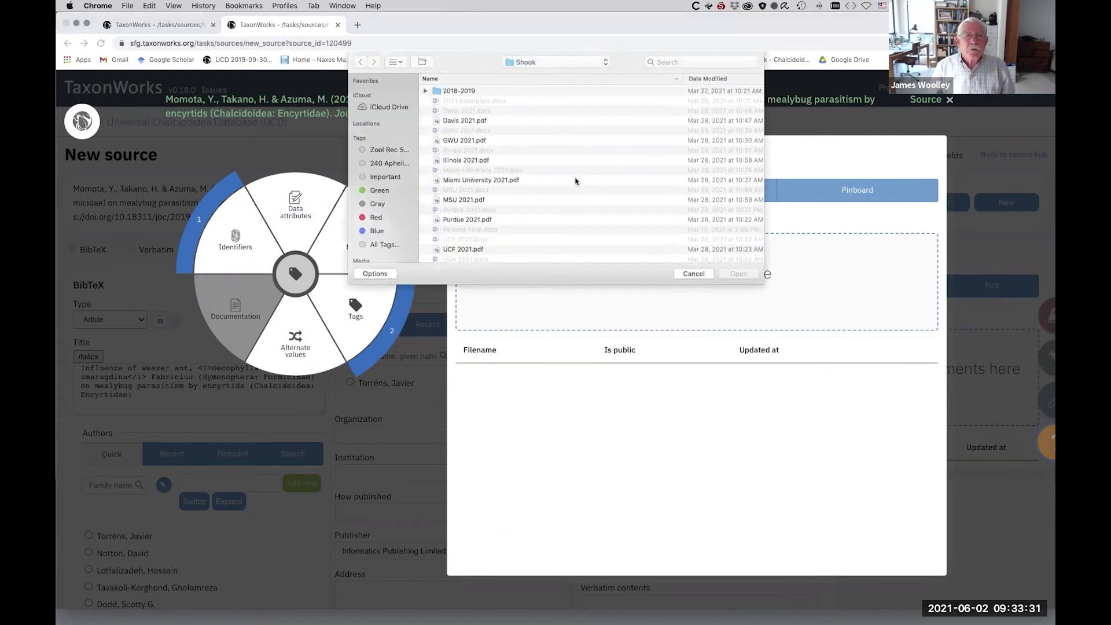
click(571, 65)
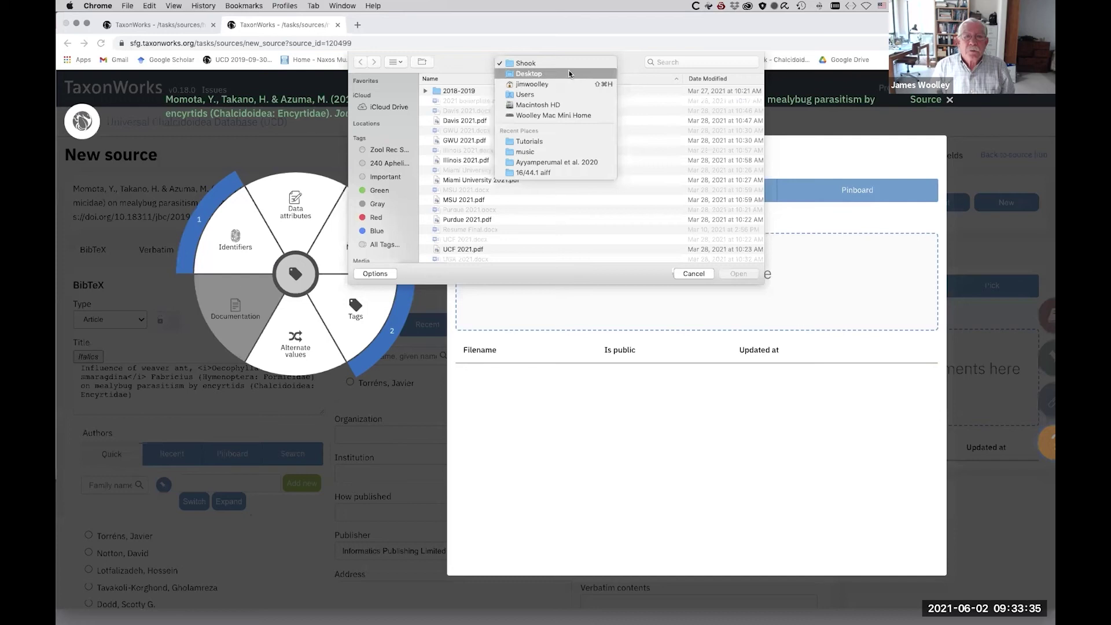
click(571, 73)
scroll(551, 220, down, 10)
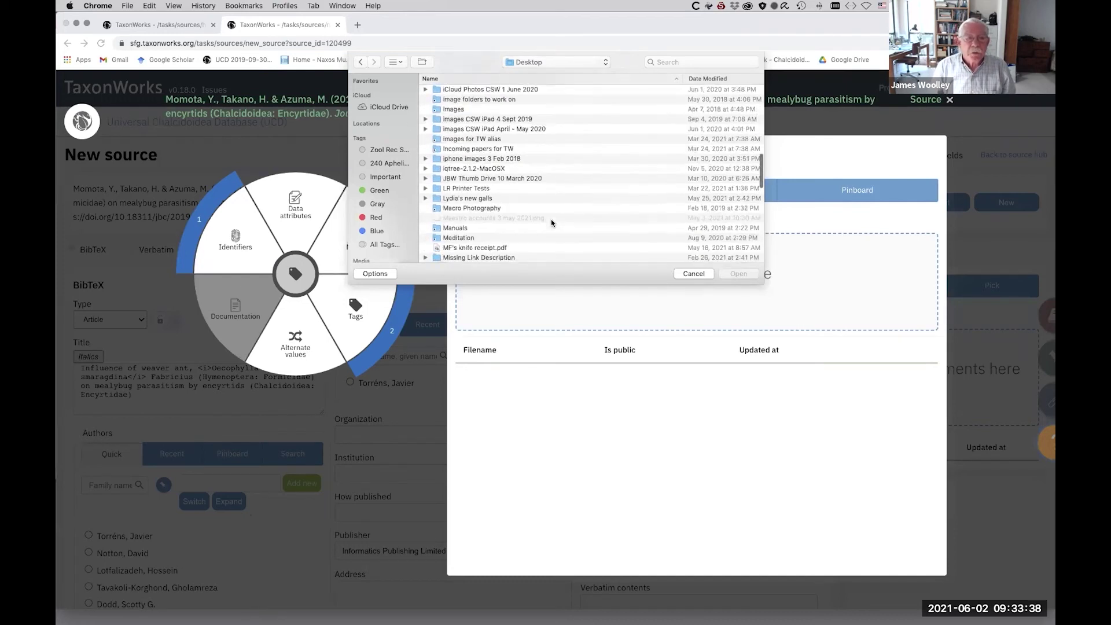
click(693, 274)
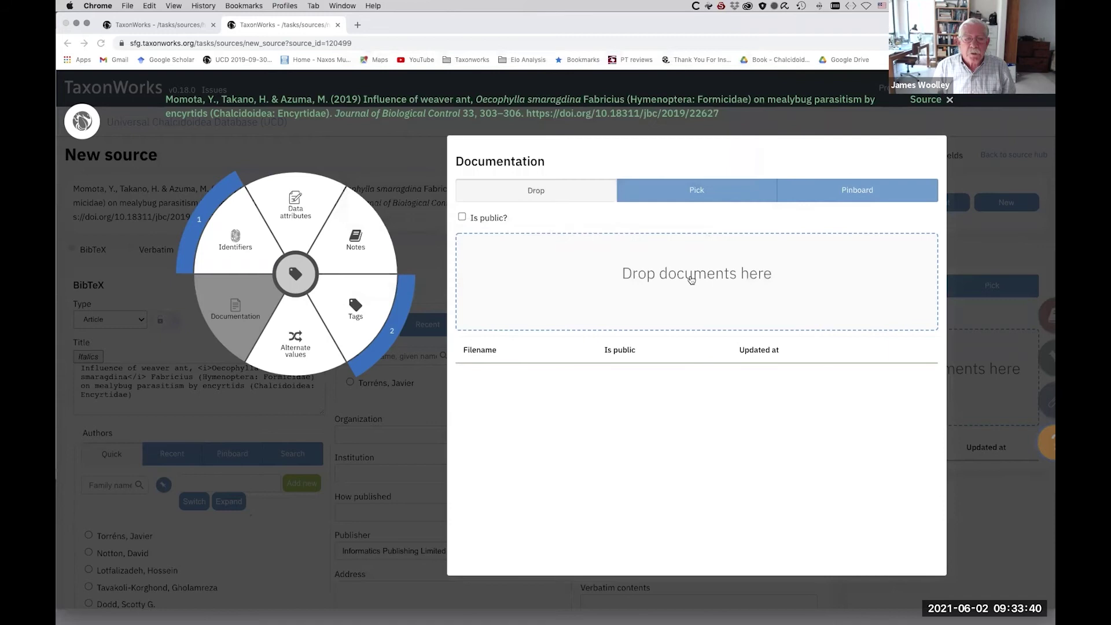
click(949, 102)
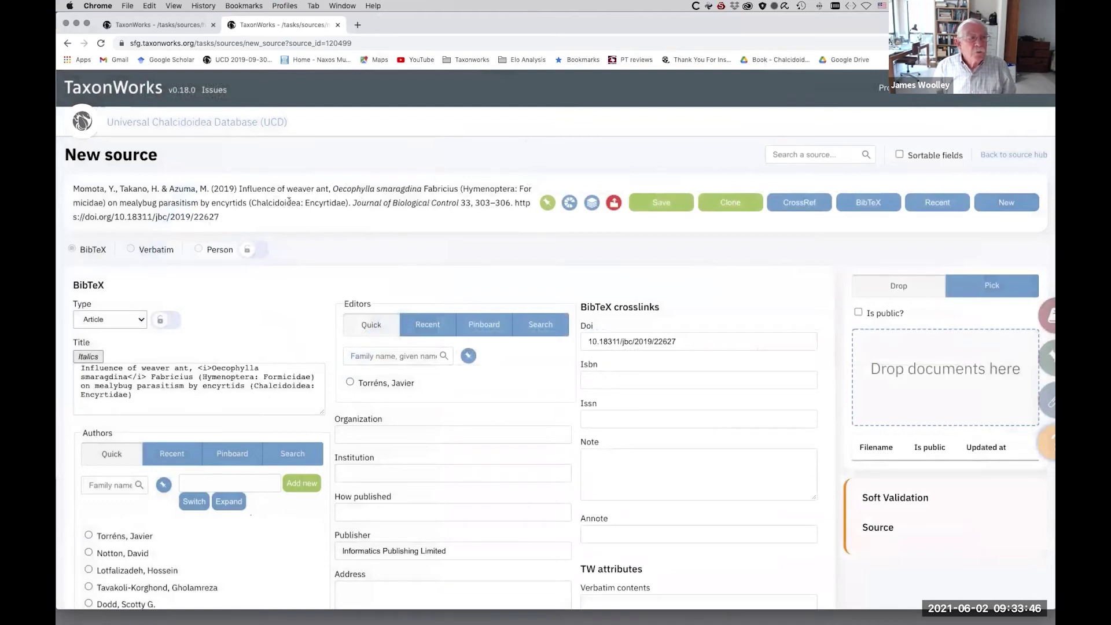
Step: Return to the Source hub and start a blank new source record
click(1007, 160)
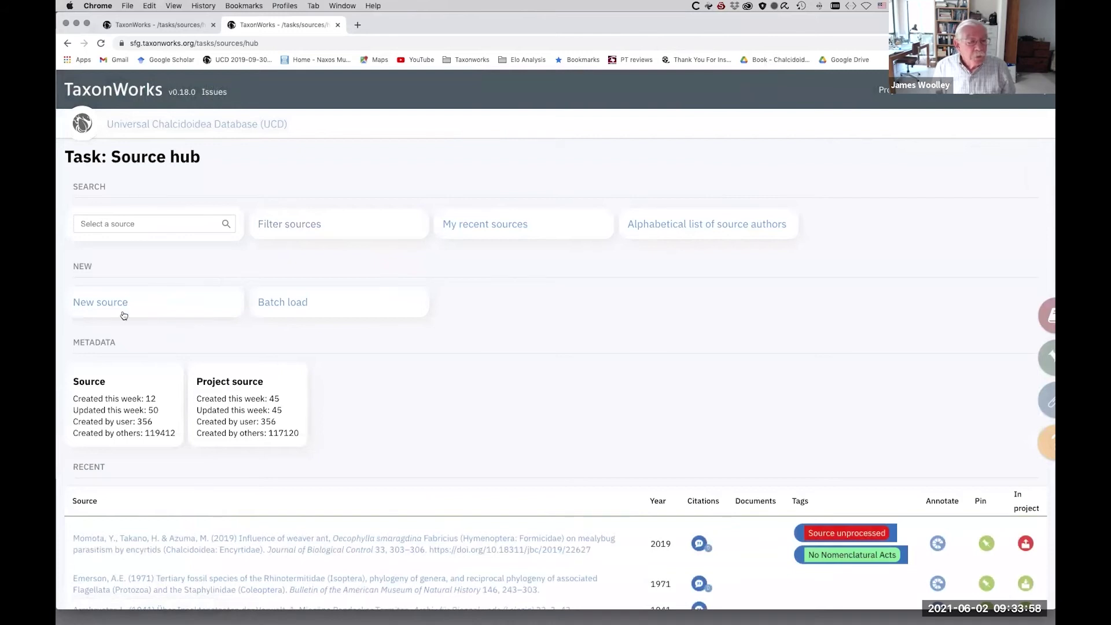
click(99, 303)
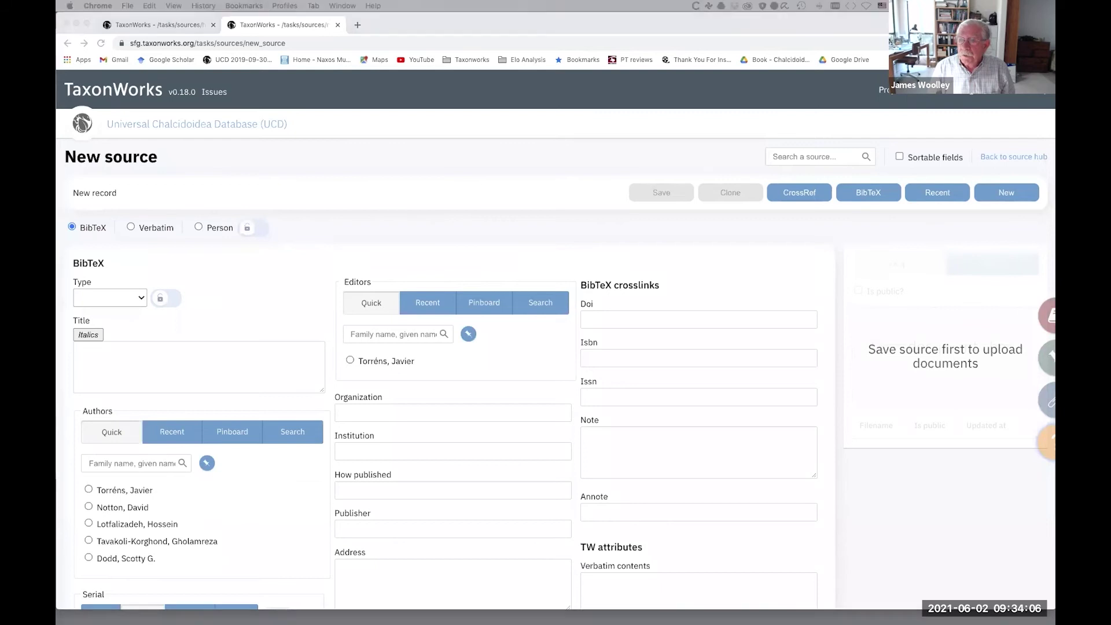
key(super+Tab)
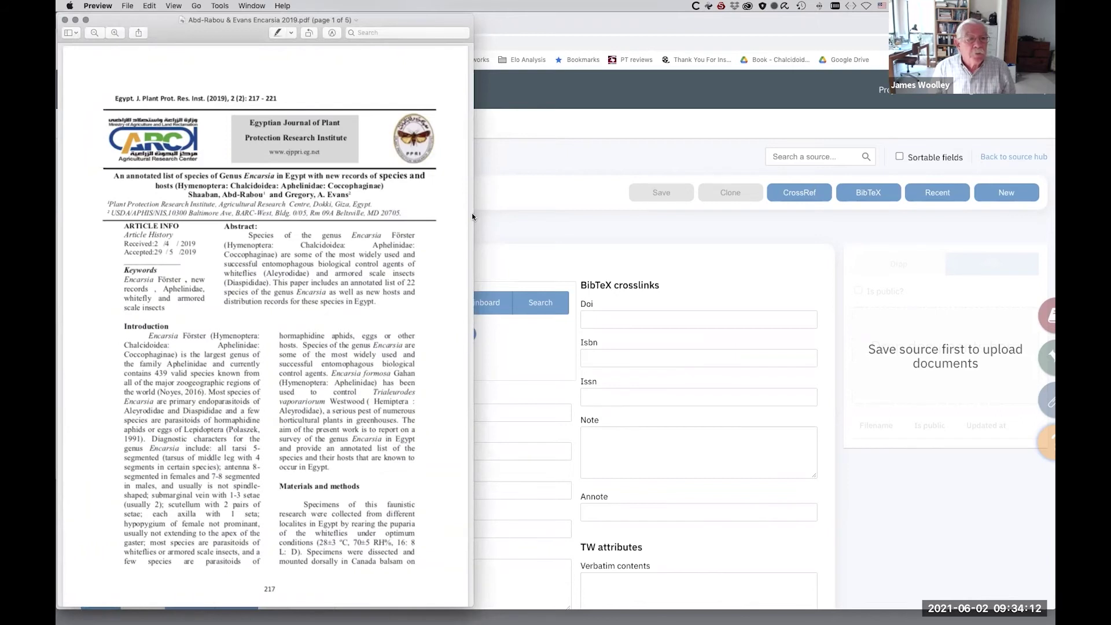
drag(475, 215, 744, 216)
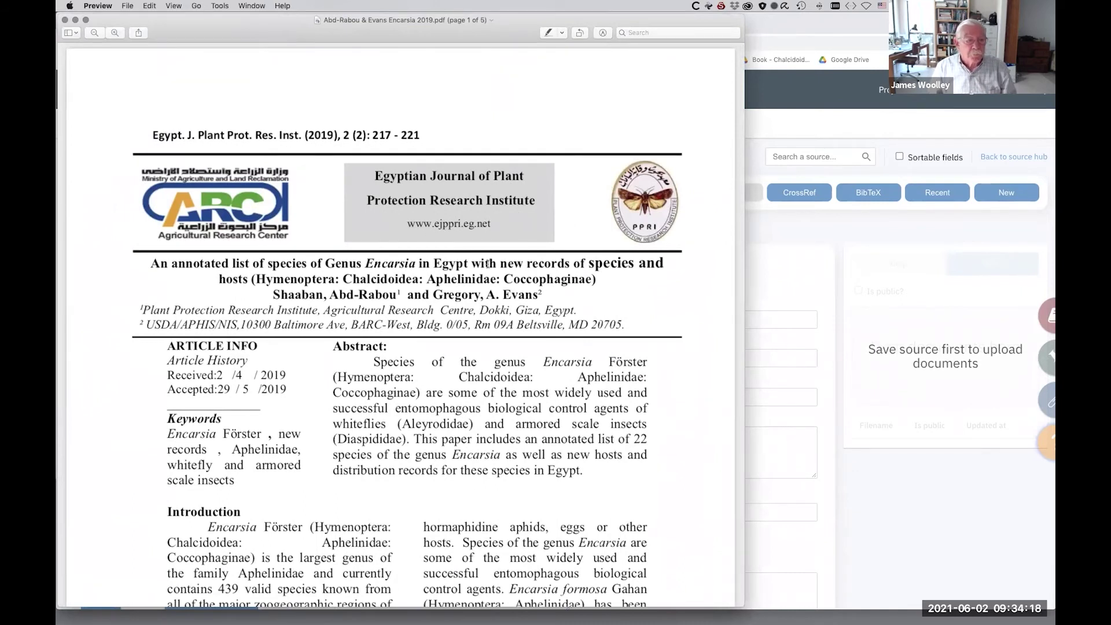
drag(159, 33, 800, 166)
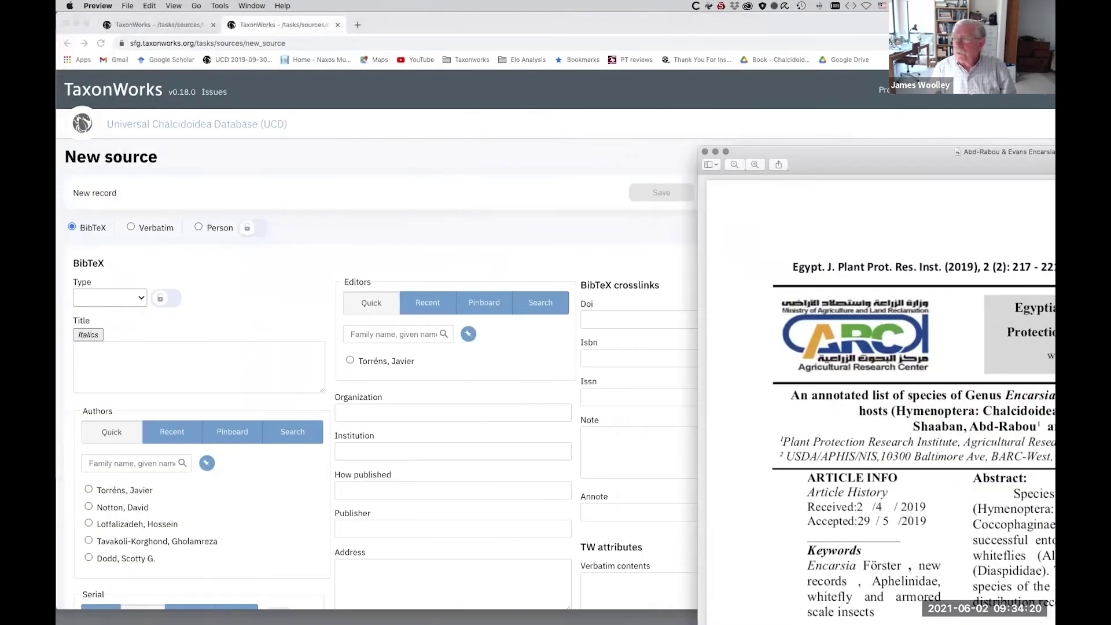
key(super+w)
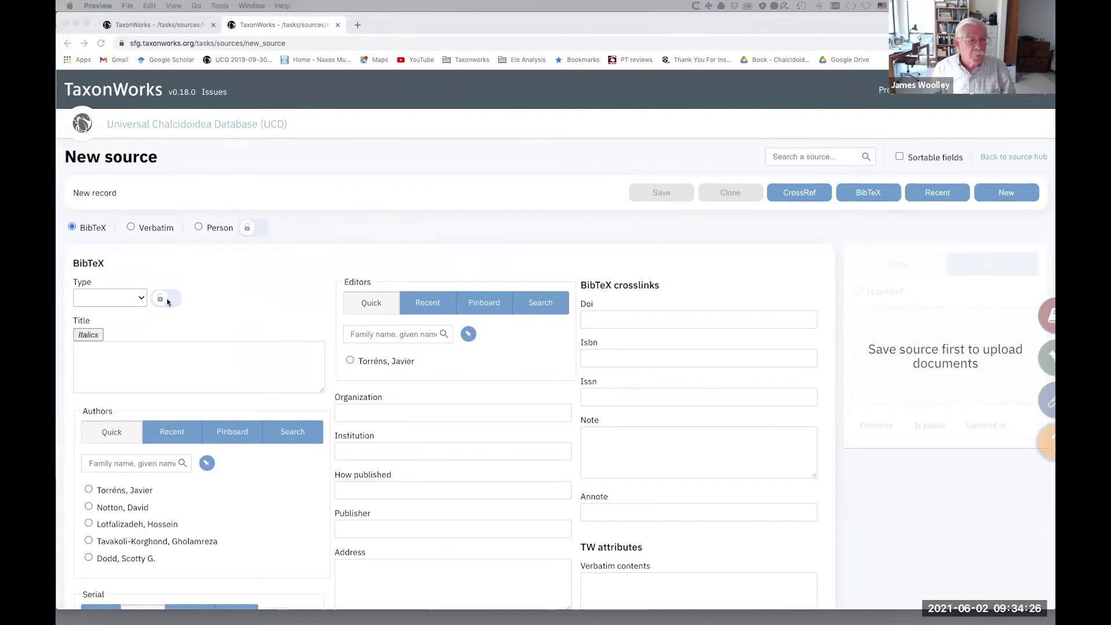
Step: Set the type to Article and paste the Encarsia-in-Egypt title, italicizing Encarsia
click(142, 299)
click(140, 299)
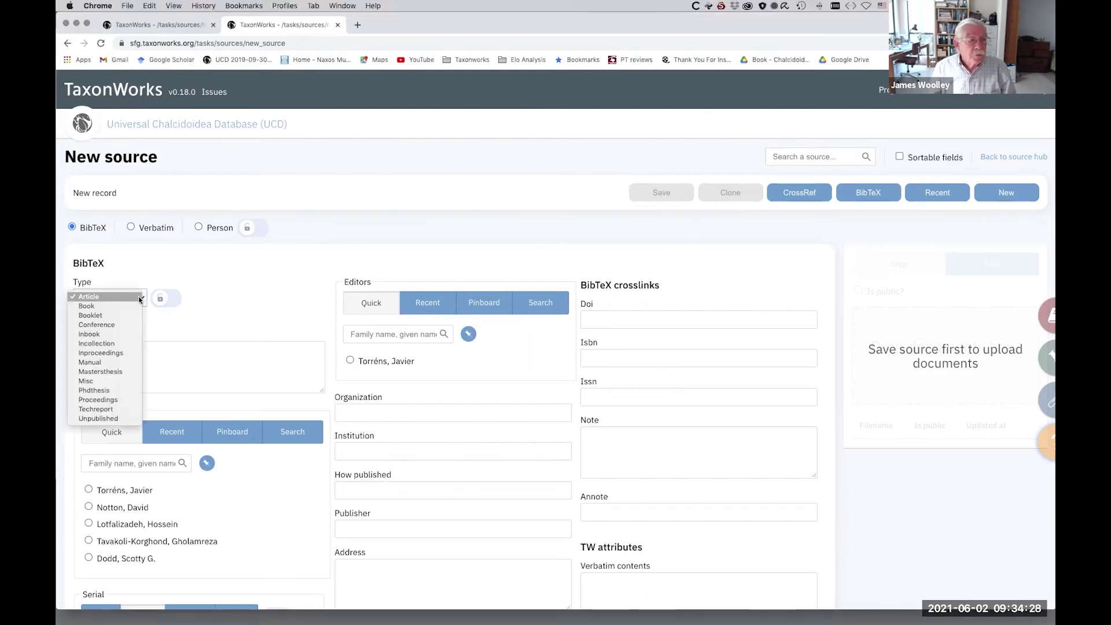
click(138, 297)
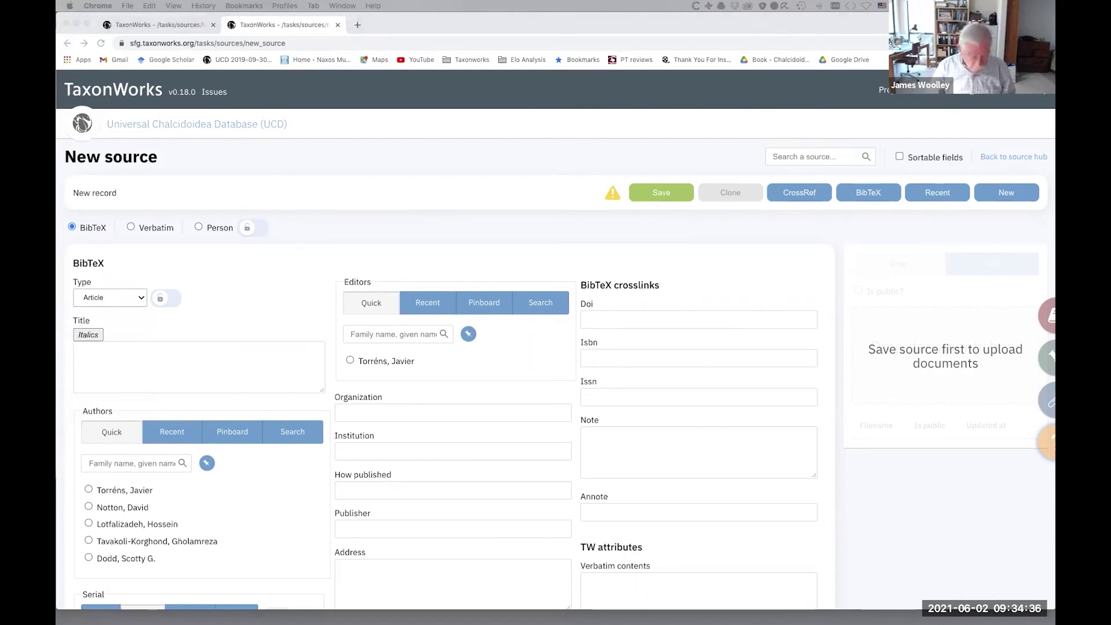
click(149, 352)
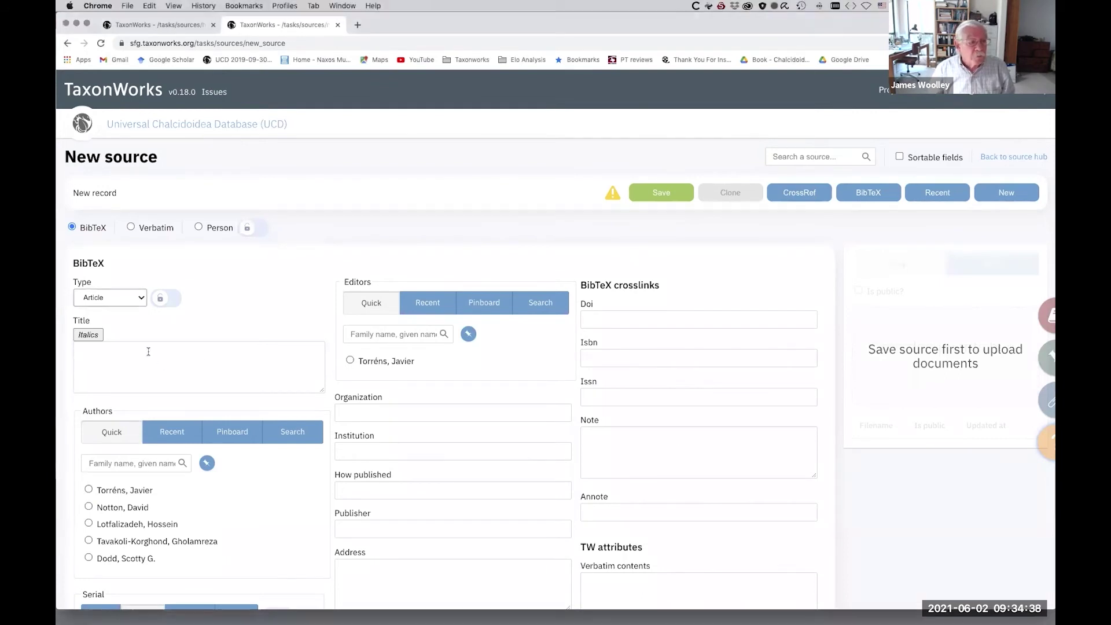
text(An annotated list of species of Genus Encarsia in Egypt with new records of species and hosts (Hymenoptera: Chalcidoidea: Aphelinidae: Coccophaginae))
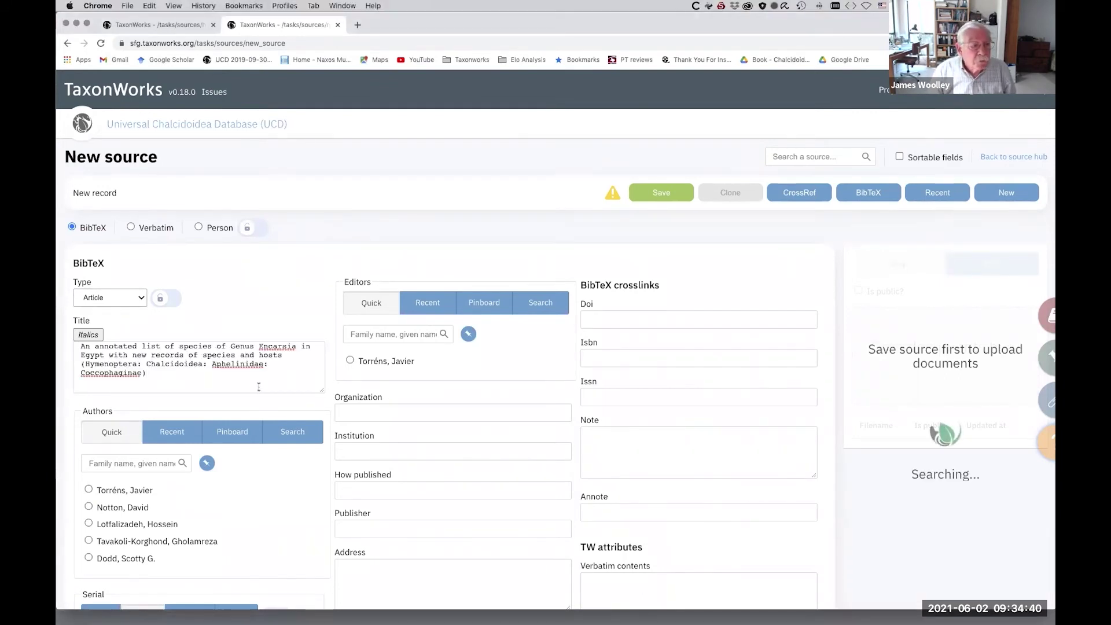
double_click(270, 346)
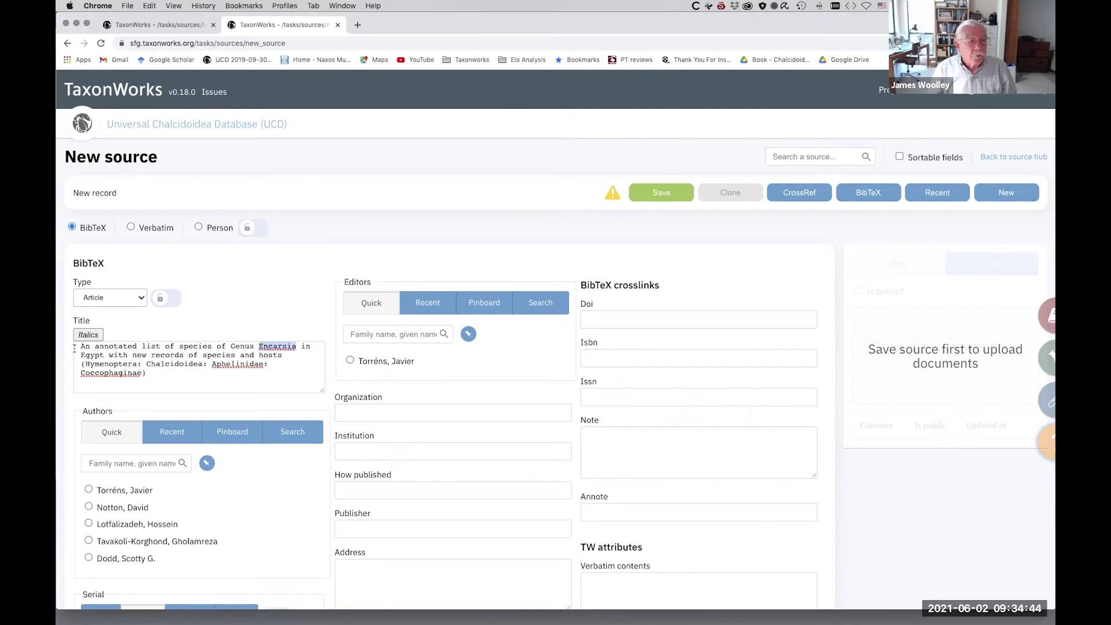
click(87, 336)
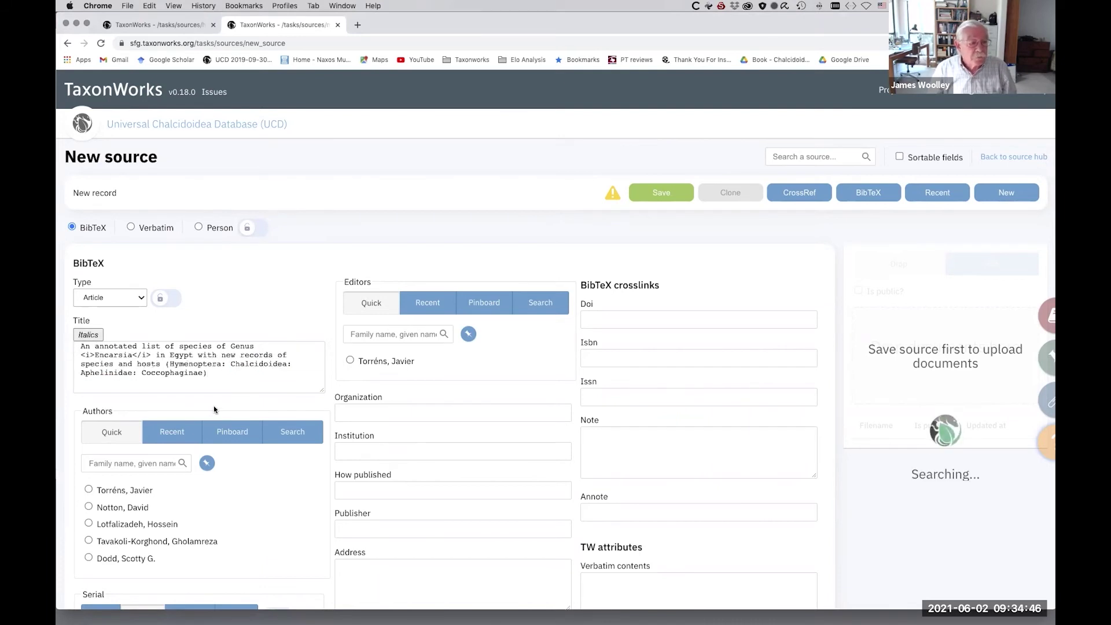
Step: Add the paper's two authors, picked from existing people via the Authors quick search
click(144, 463)
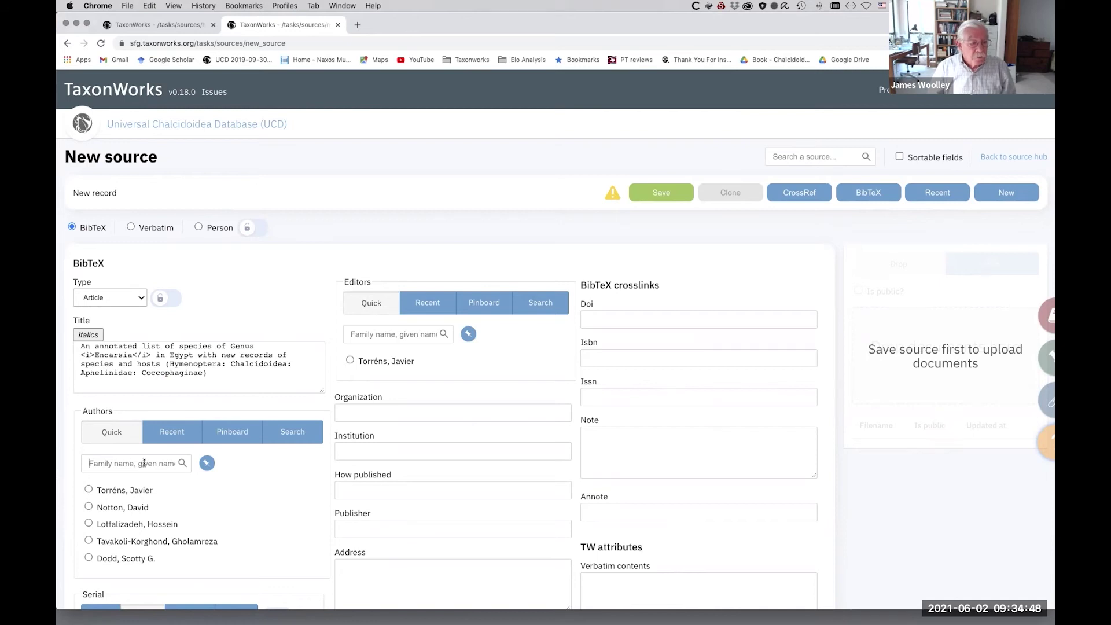
text(a)
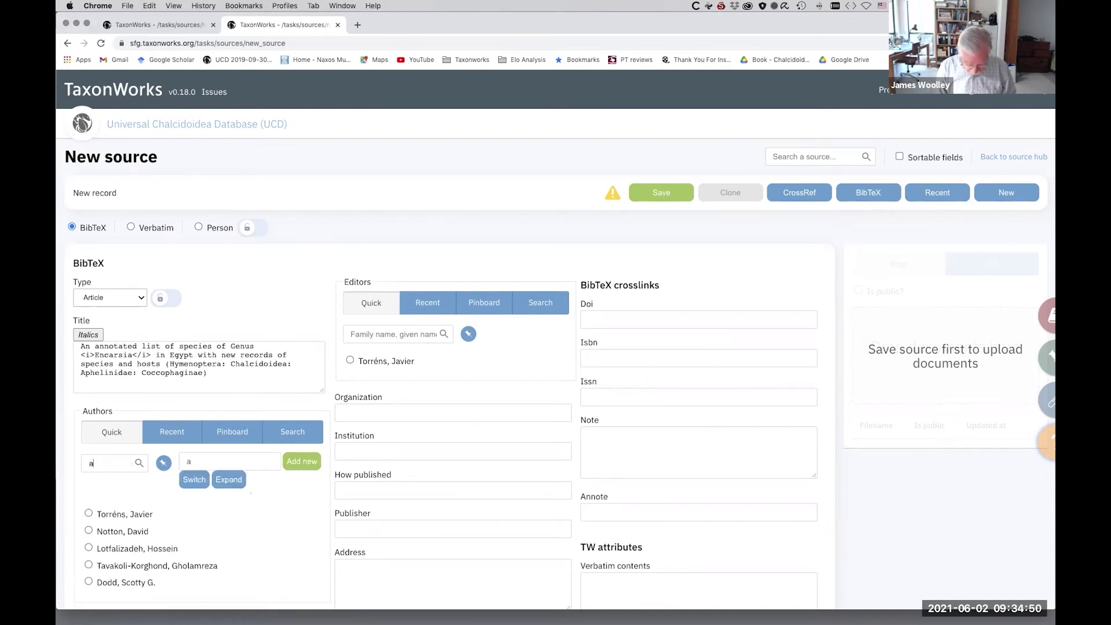
text(bd)
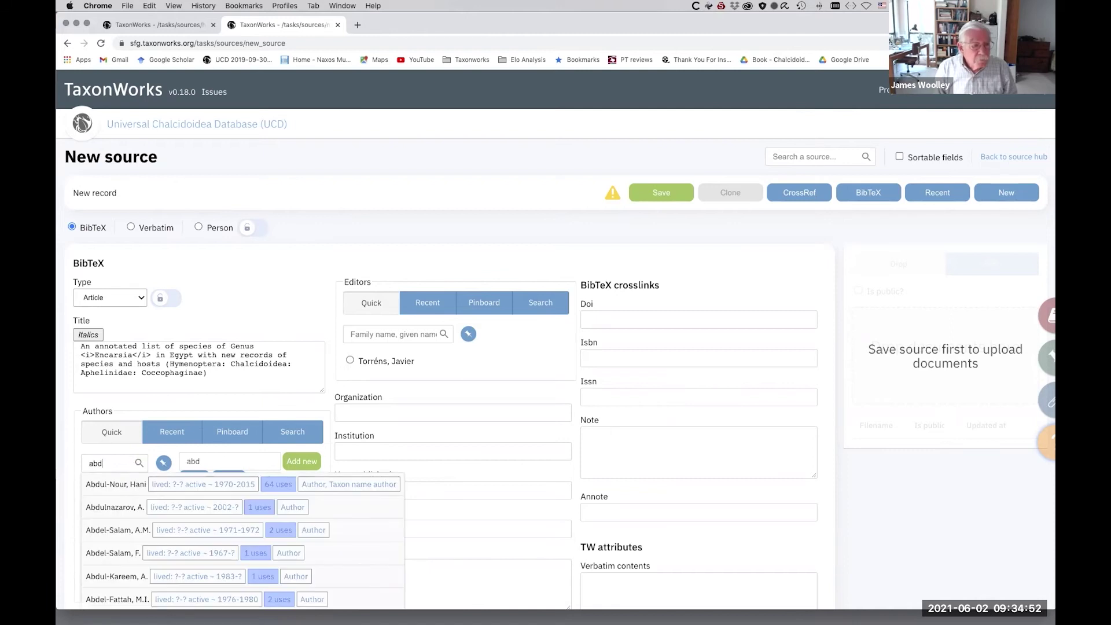
text(-rab)
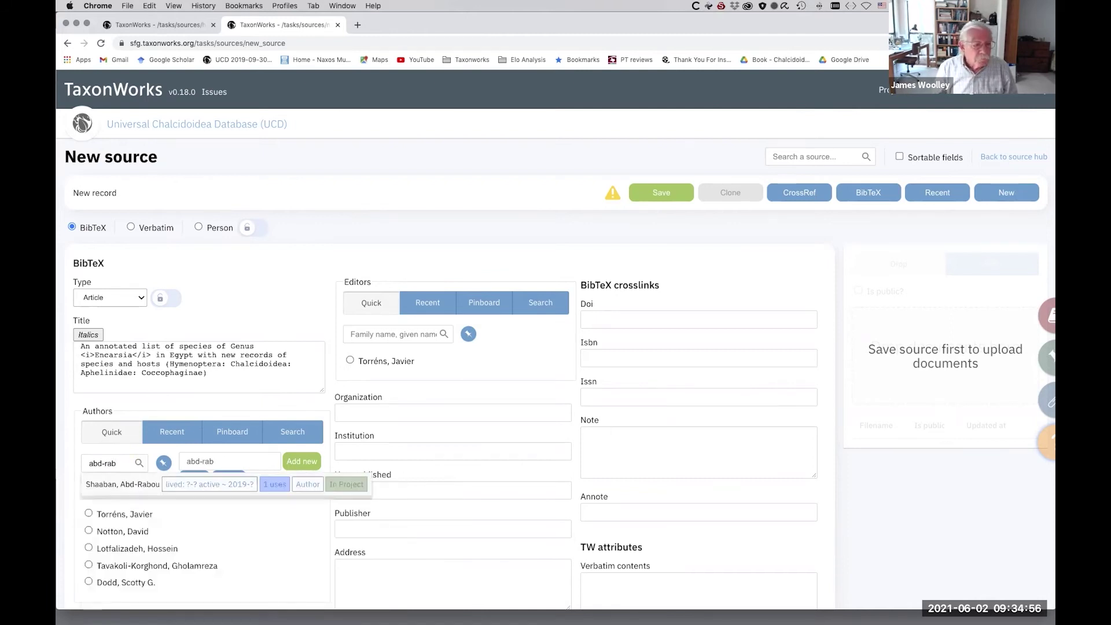
click(121, 486)
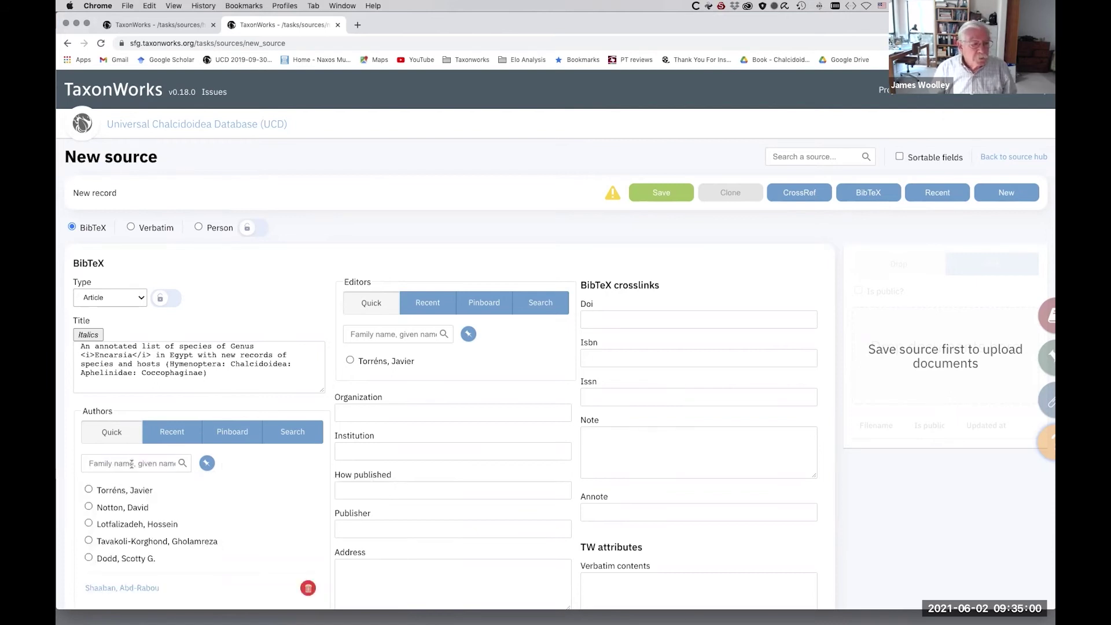
text(evans)
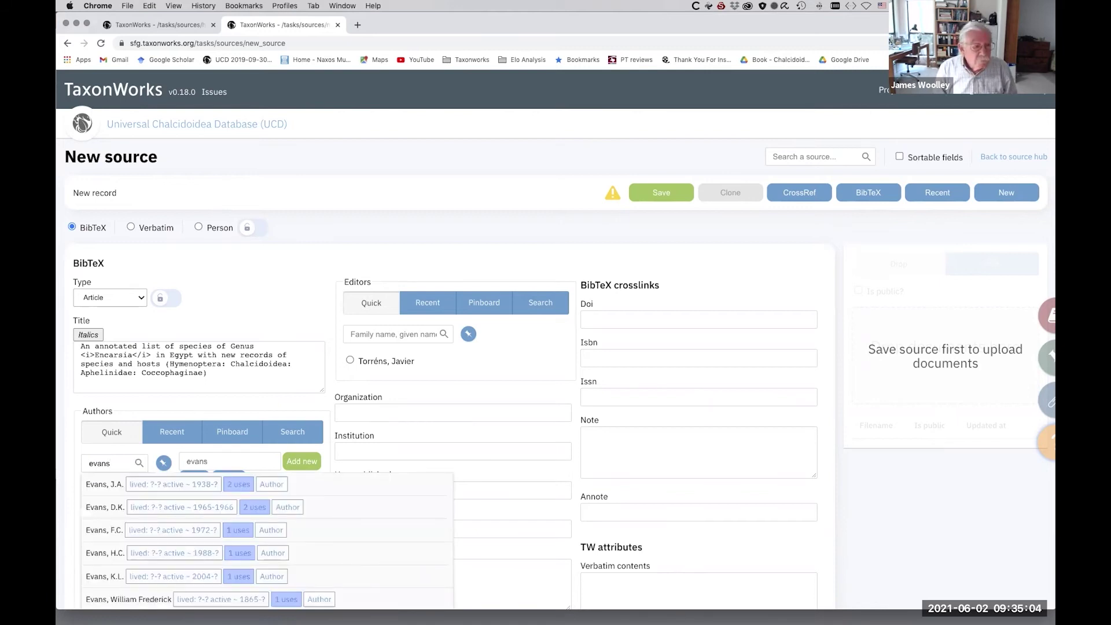
text(, gre)
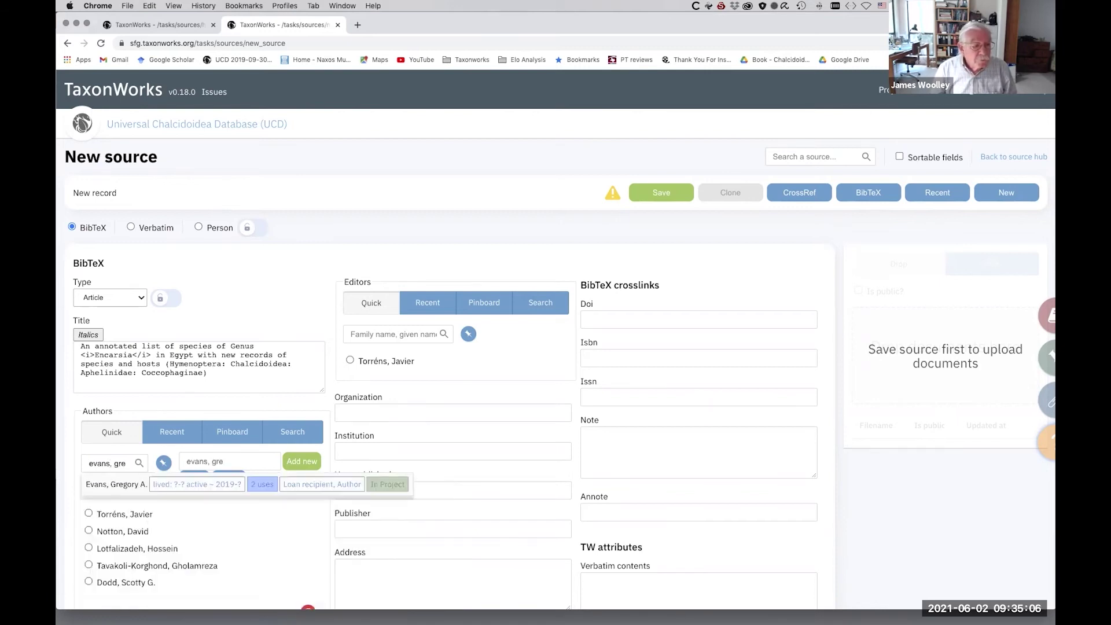
click(119, 484)
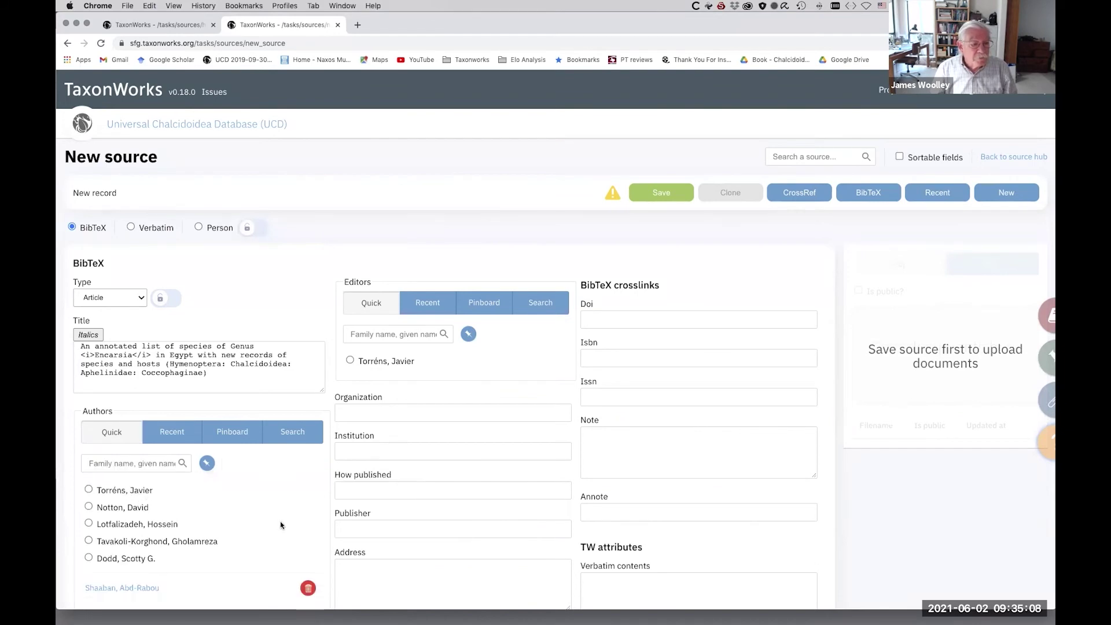
Step: Set the serial to Egyptian Journal of Plant Protection Research Institute using an 'Egypt Jou' search
scroll(283, 509, down, 5)
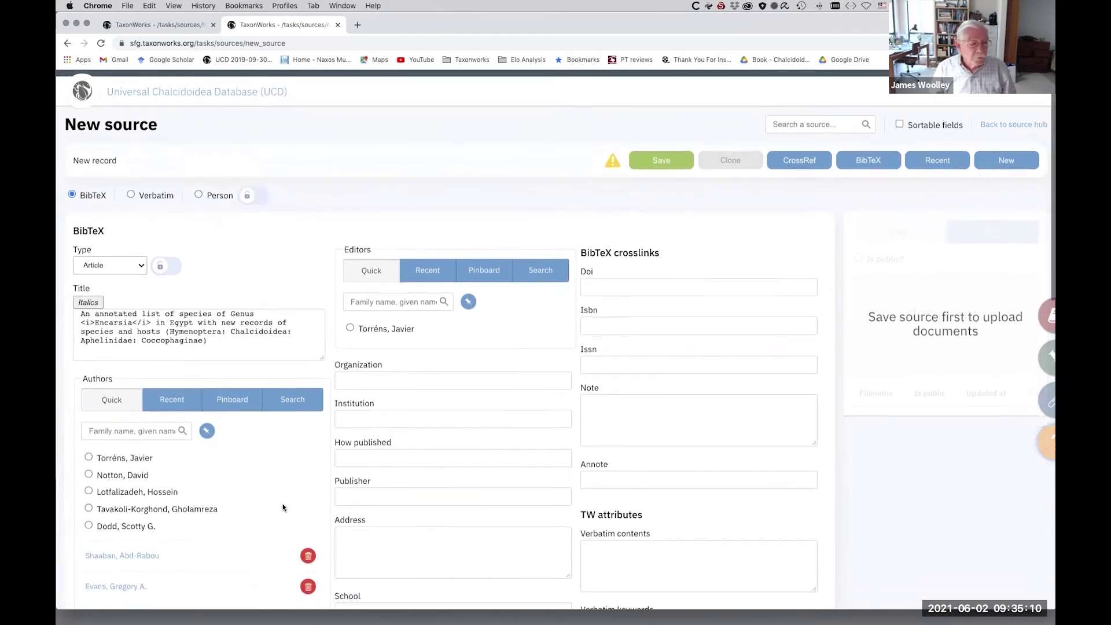
scroll(283, 507, down, 3)
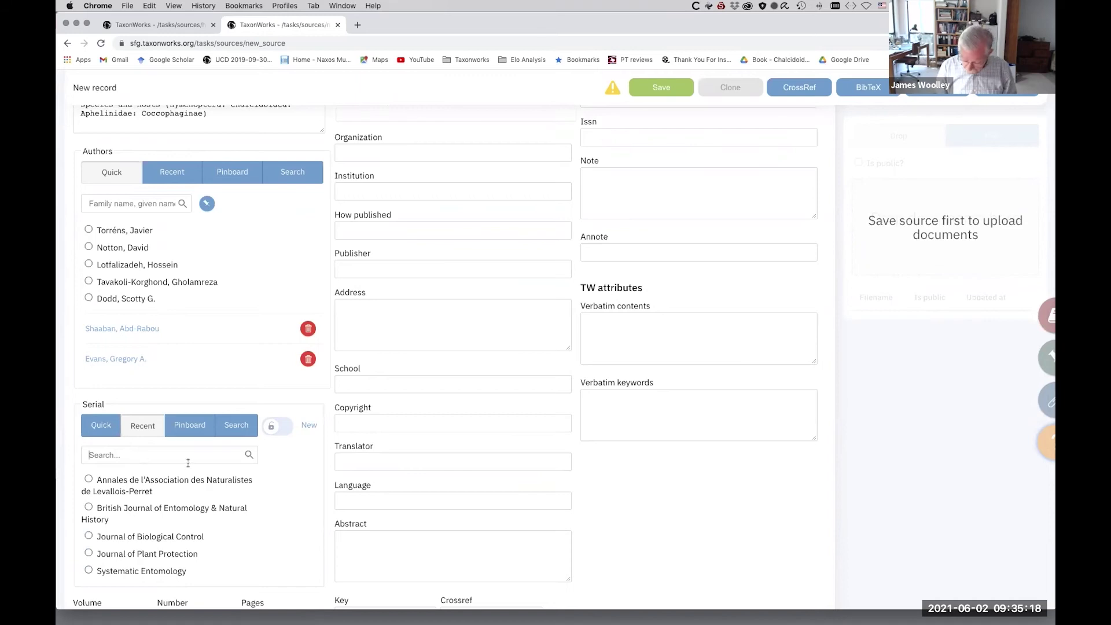
text(E)
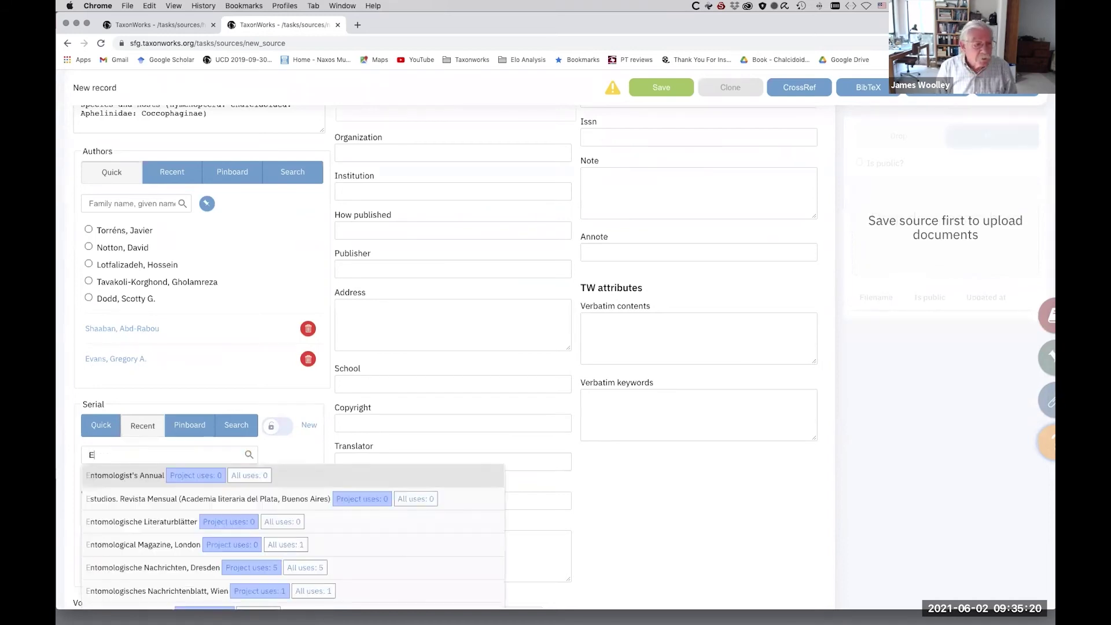
text(gypt)
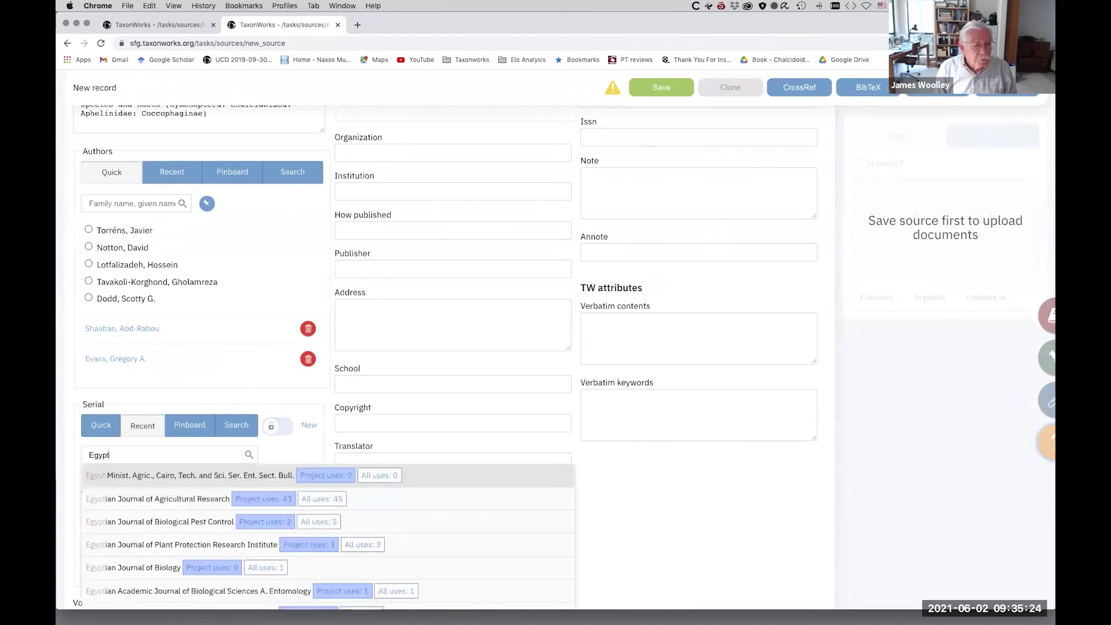
text( Journal)
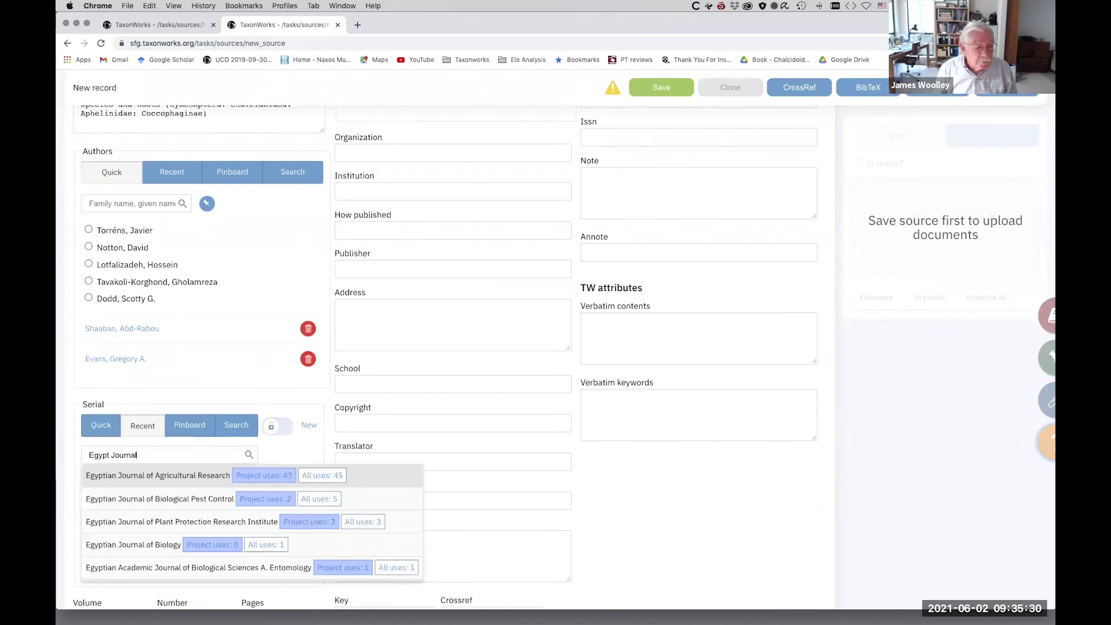
click(201, 525)
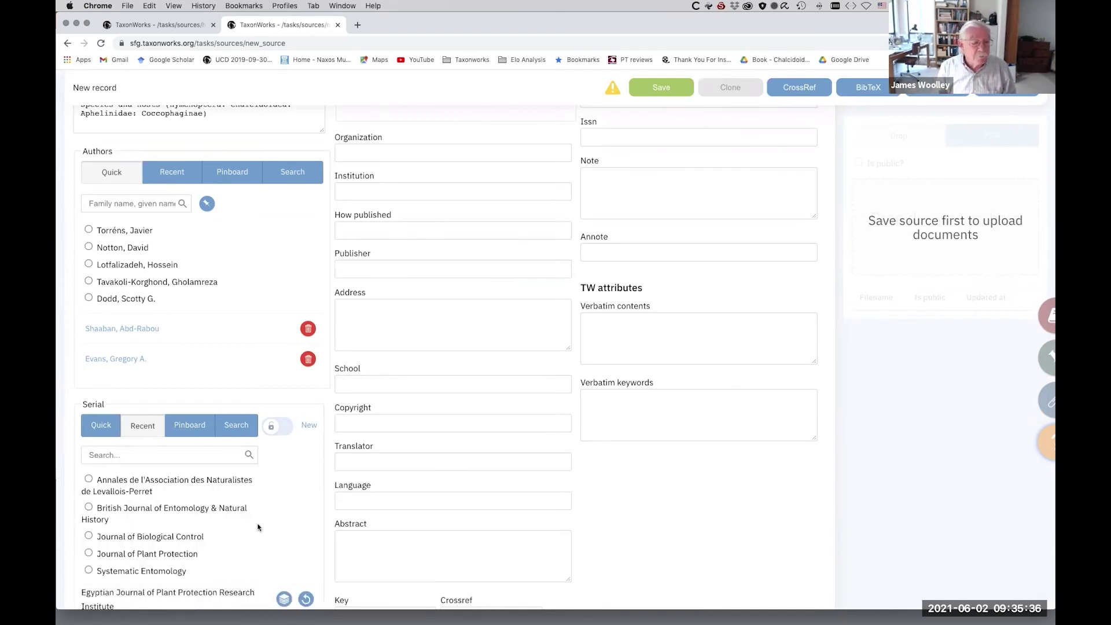
Step: Enter volume 2, number 2 and pages 217-221 for the new source
scroll(258, 526, down, 5)
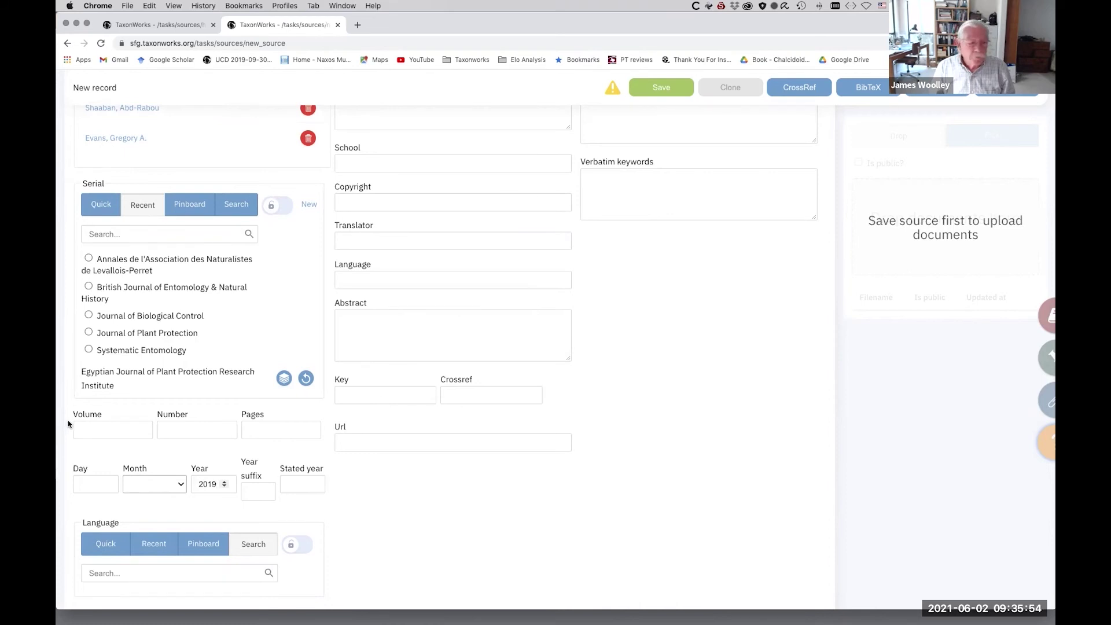
click(87, 426)
text(2)
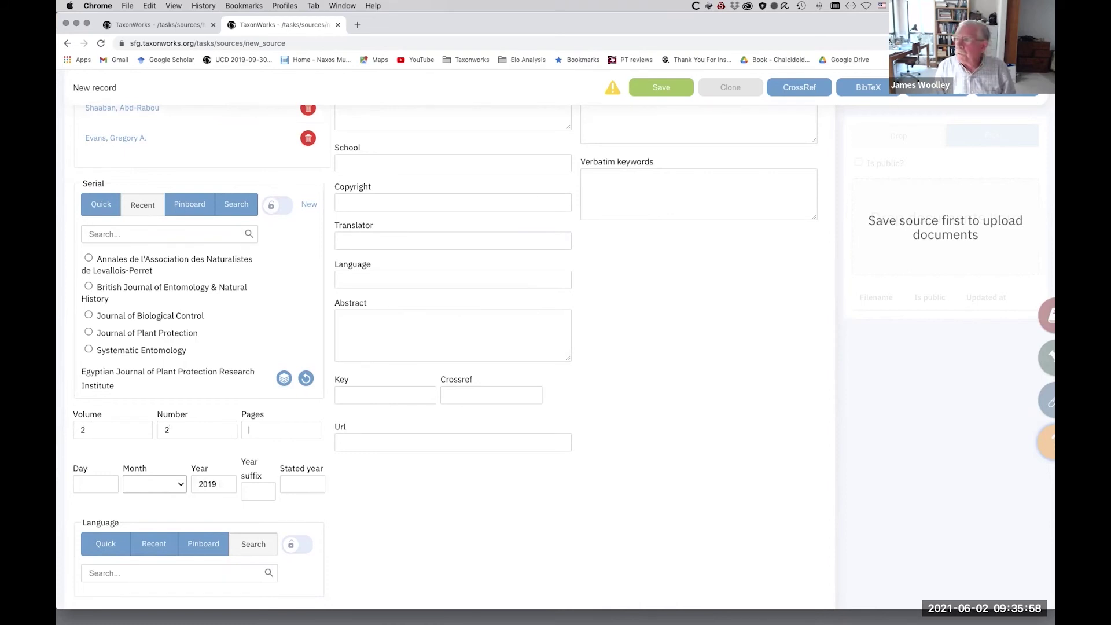
text(217-221)
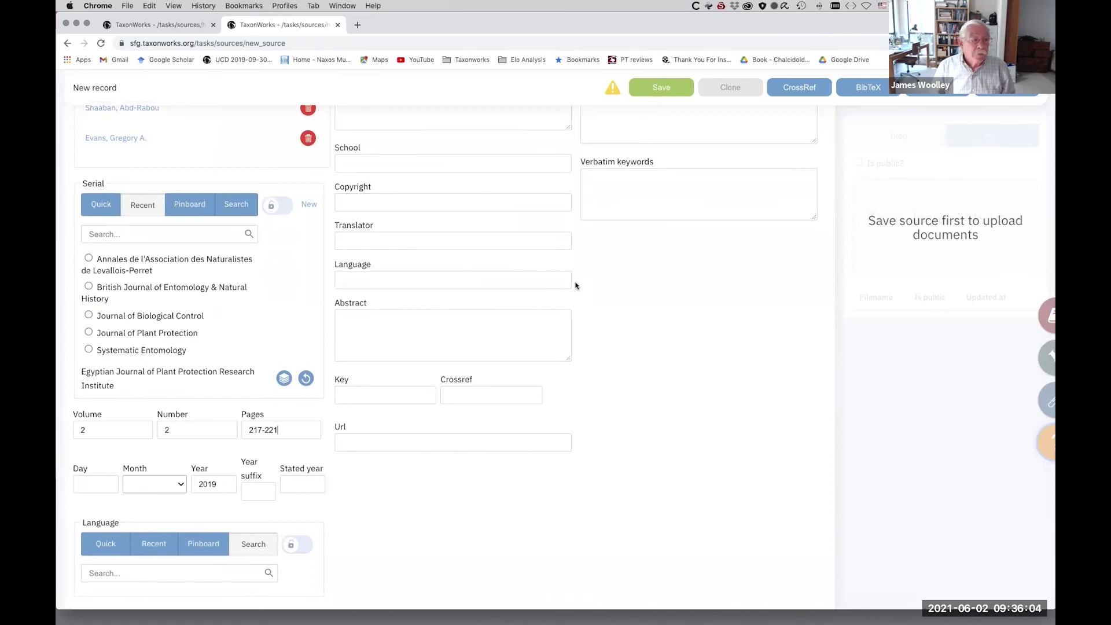
scroll(576, 285, up, 10)
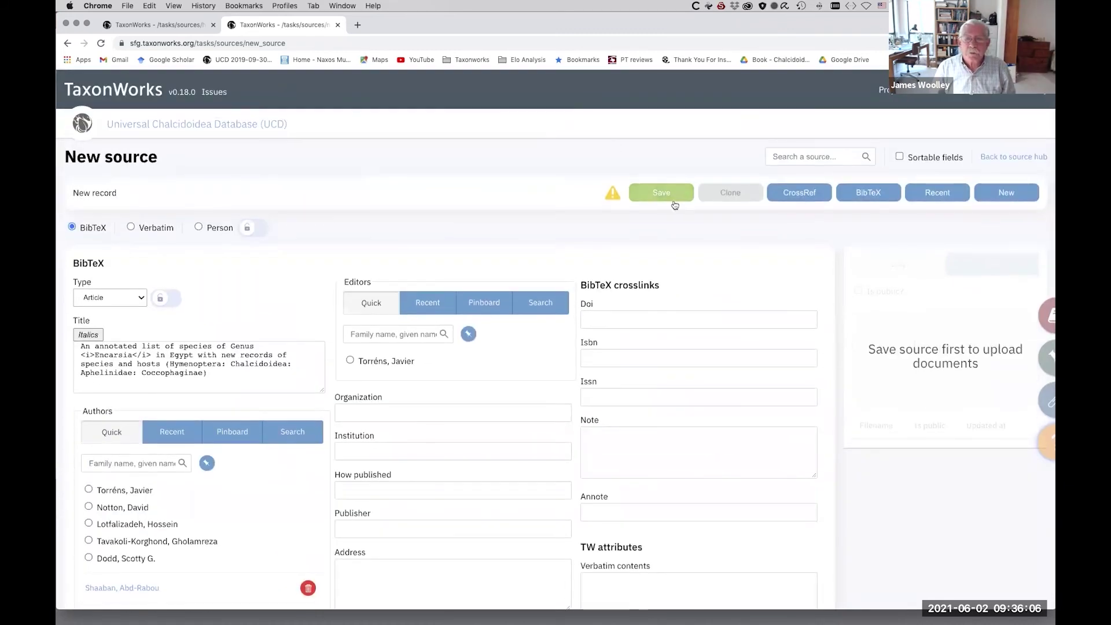
Step: Save the Encarsia source and tag it No Nomenclatural Acts and Source unprocessed
click(669, 192)
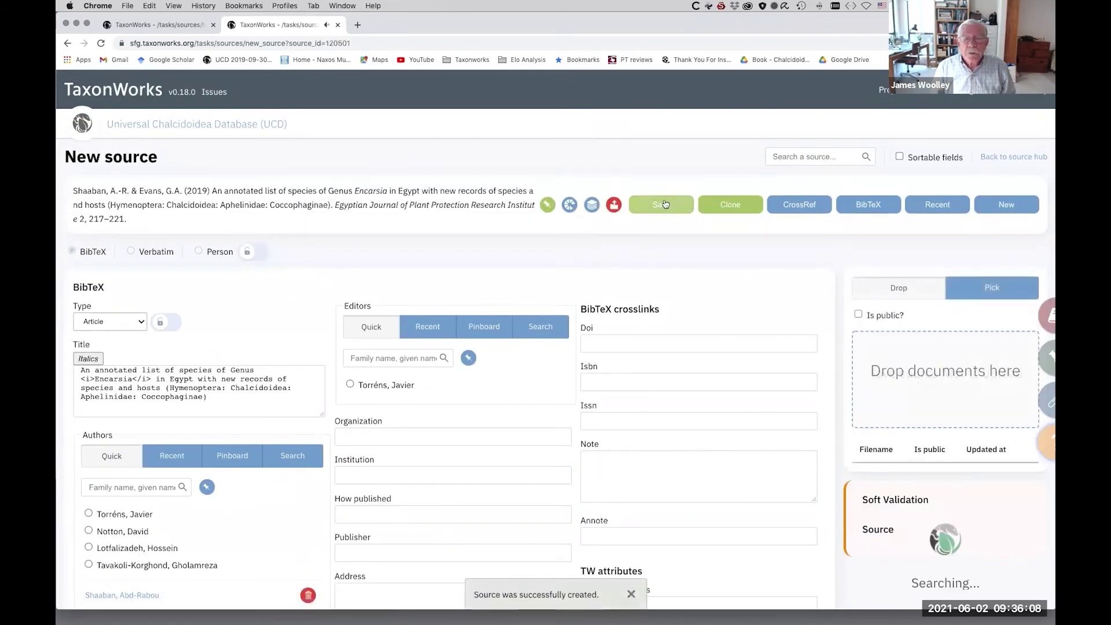
click(566, 206)
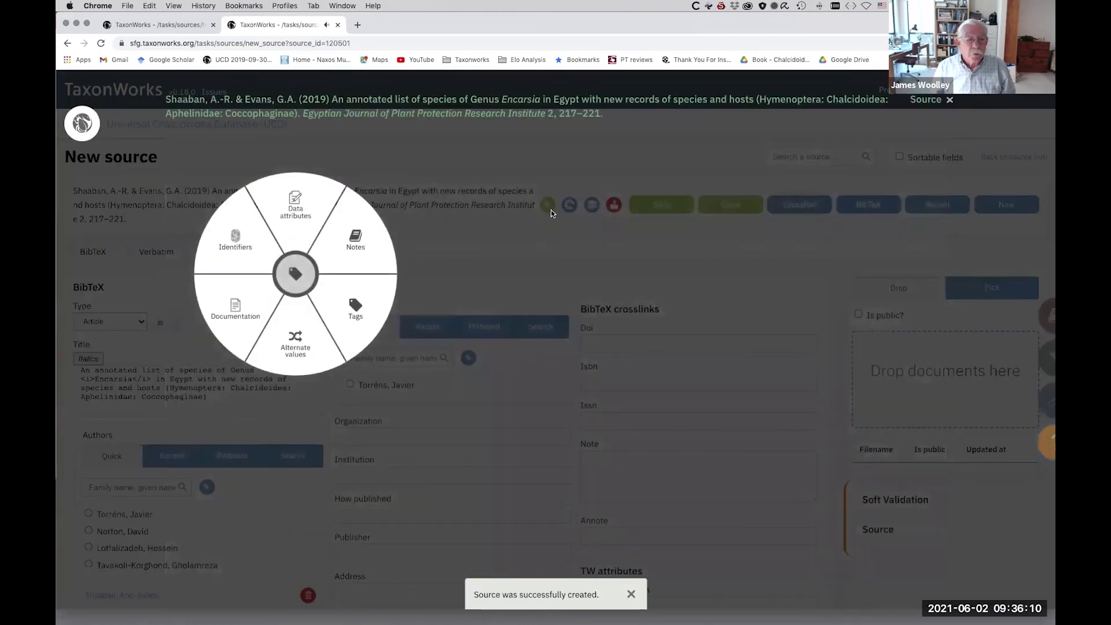
click(343, 304)
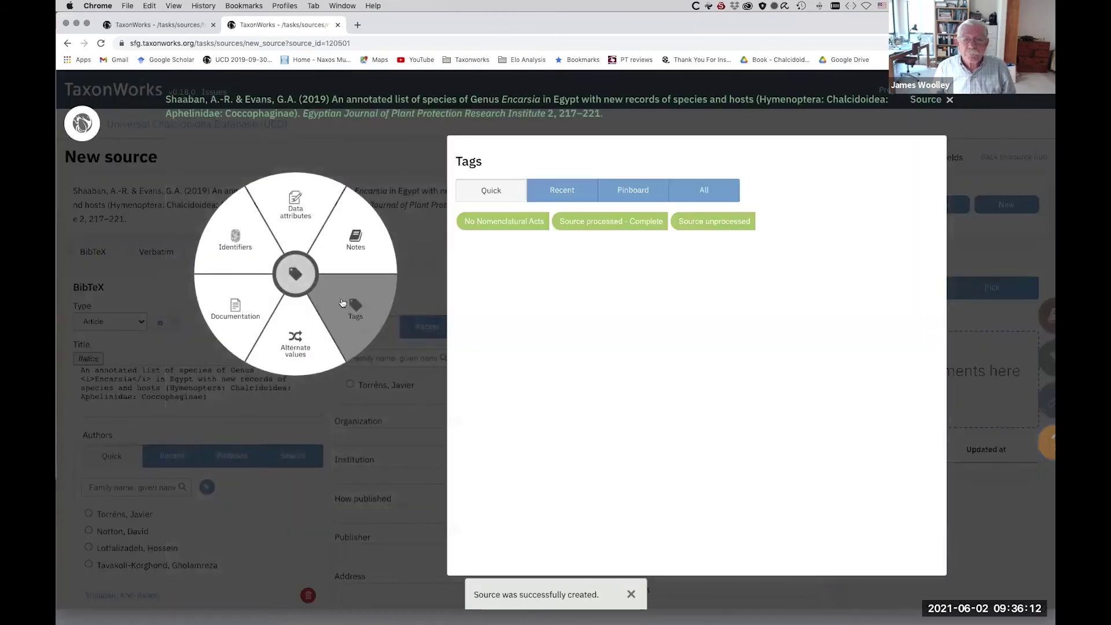
click(494, 232)
click(615, 224)
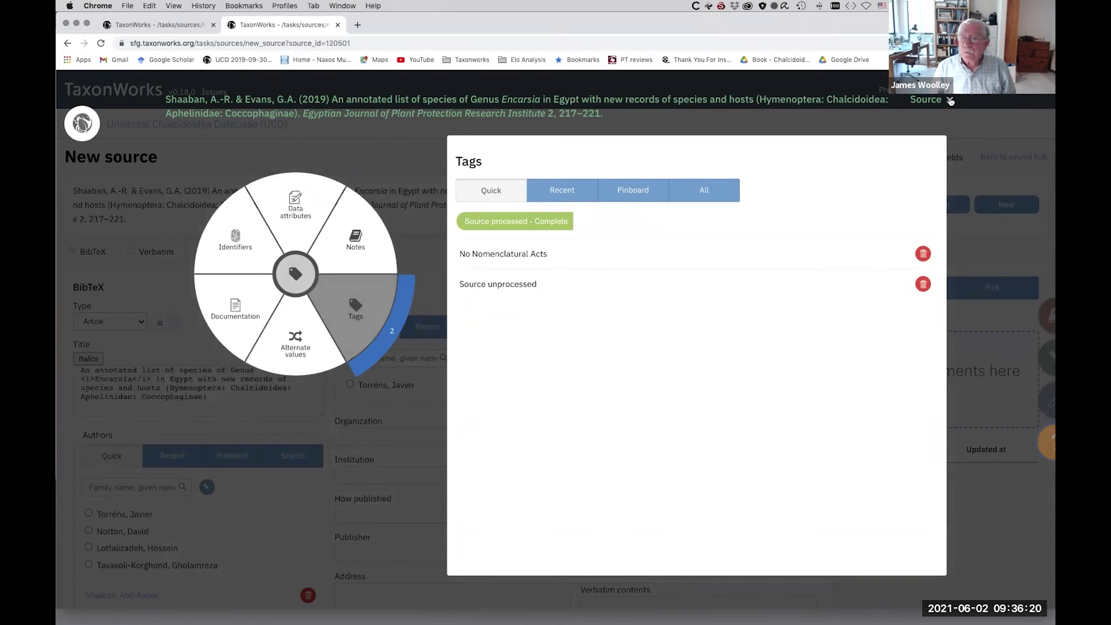
click(950, 101)
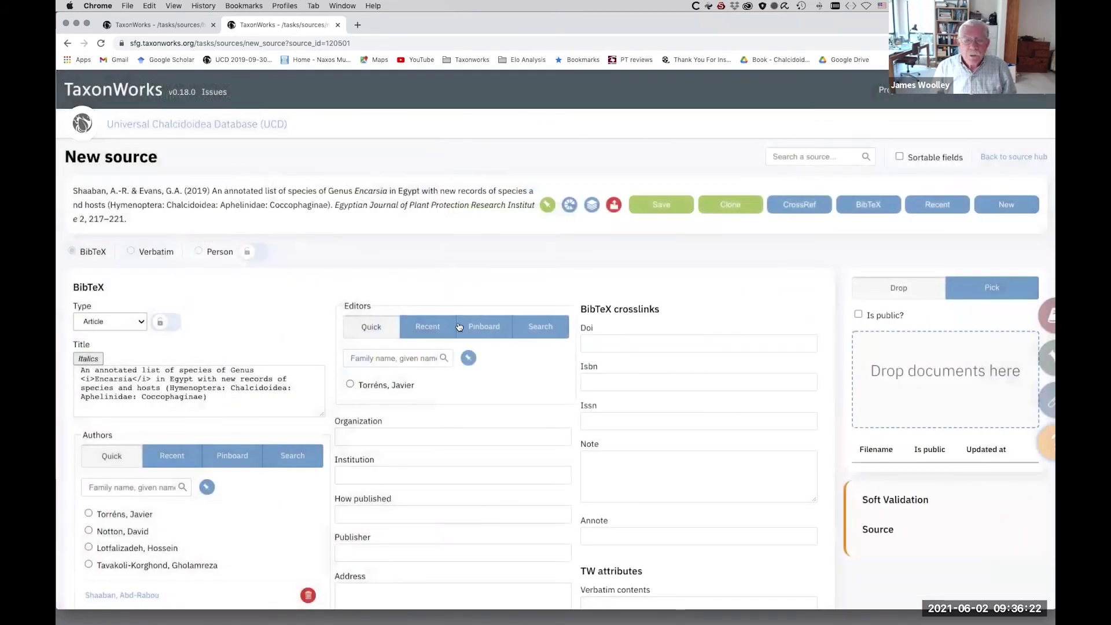
click(569, 205)
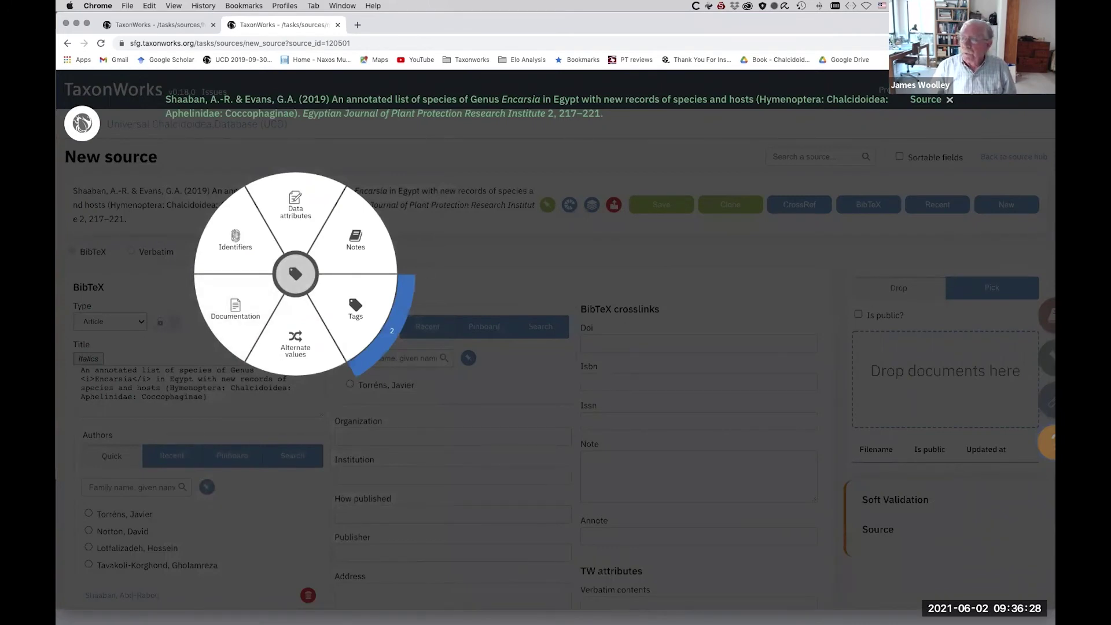
Step: Attach the 2019 Encarsia article PDF as a source document and reload to confirm it's listed
click(206, 313)
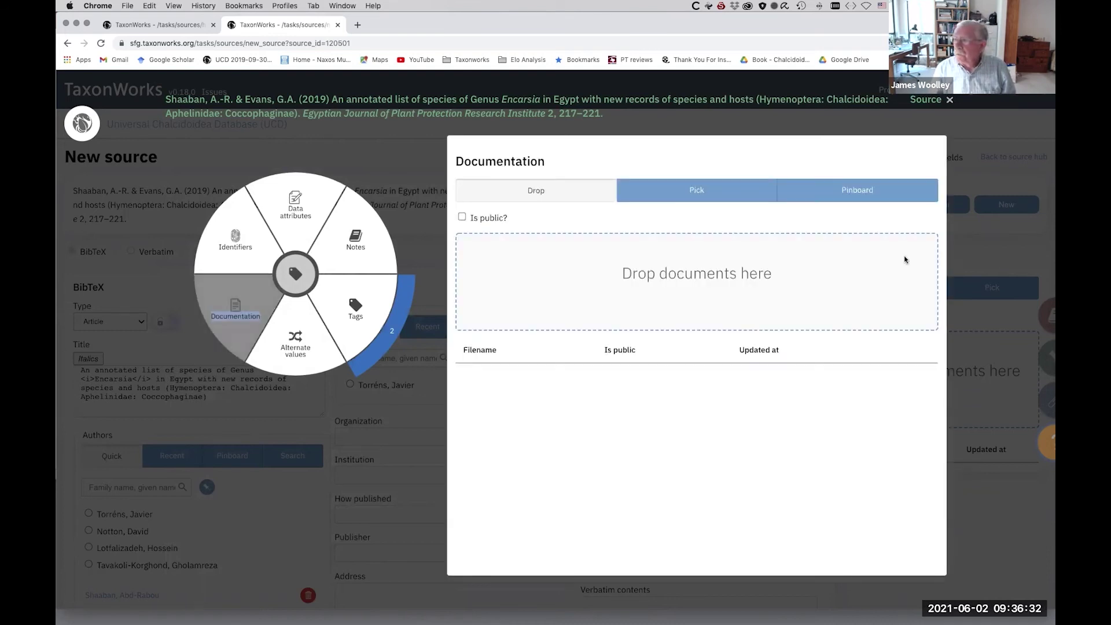
drag(961, 273, 759, 297)
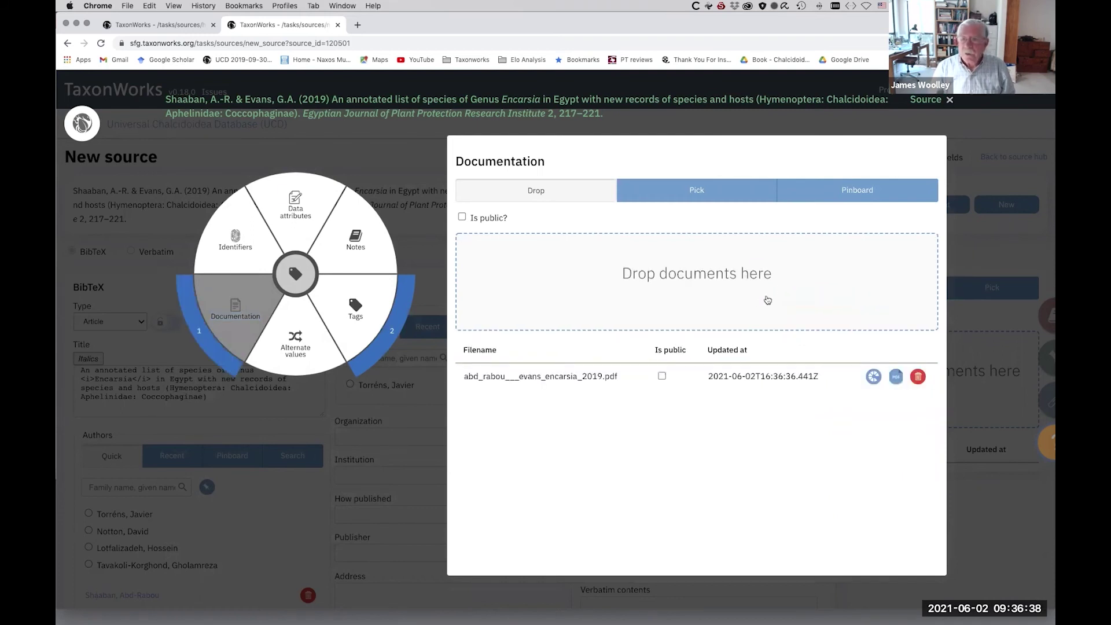
click(950, 101)
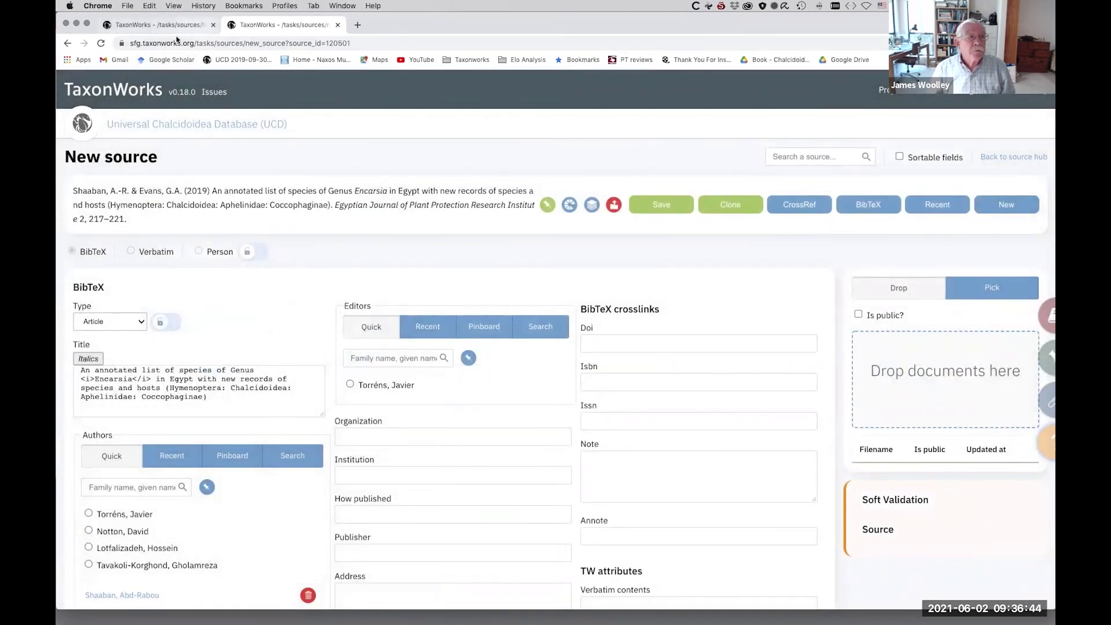
click(99, 44)
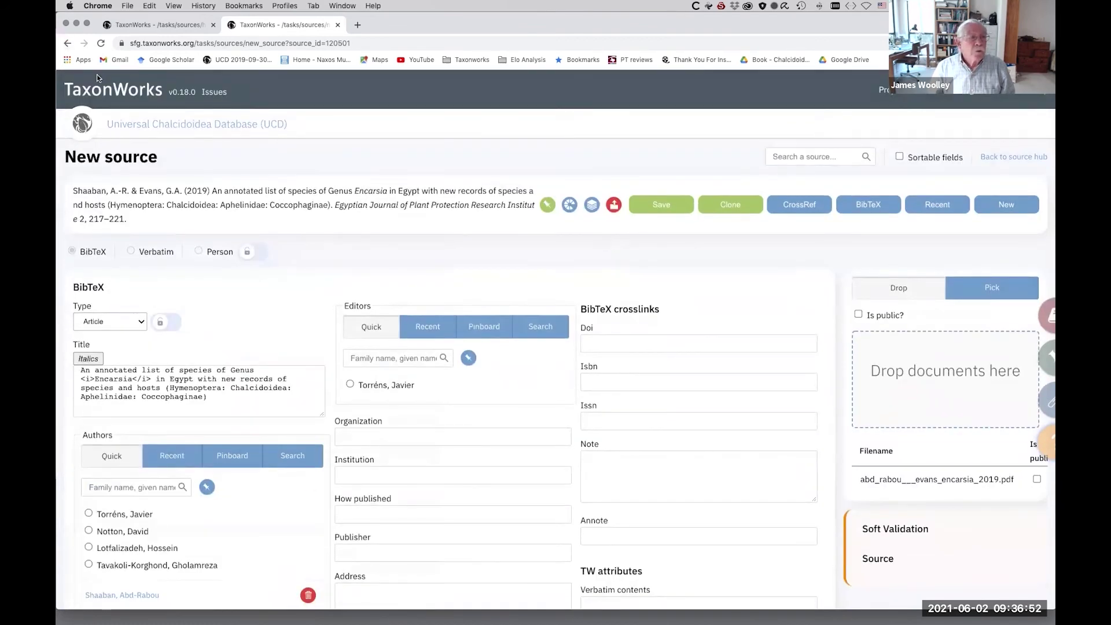
Step: Go to the Universal Chalcidoidea Database project hub and launch the Filter sources task
click(200, 125)
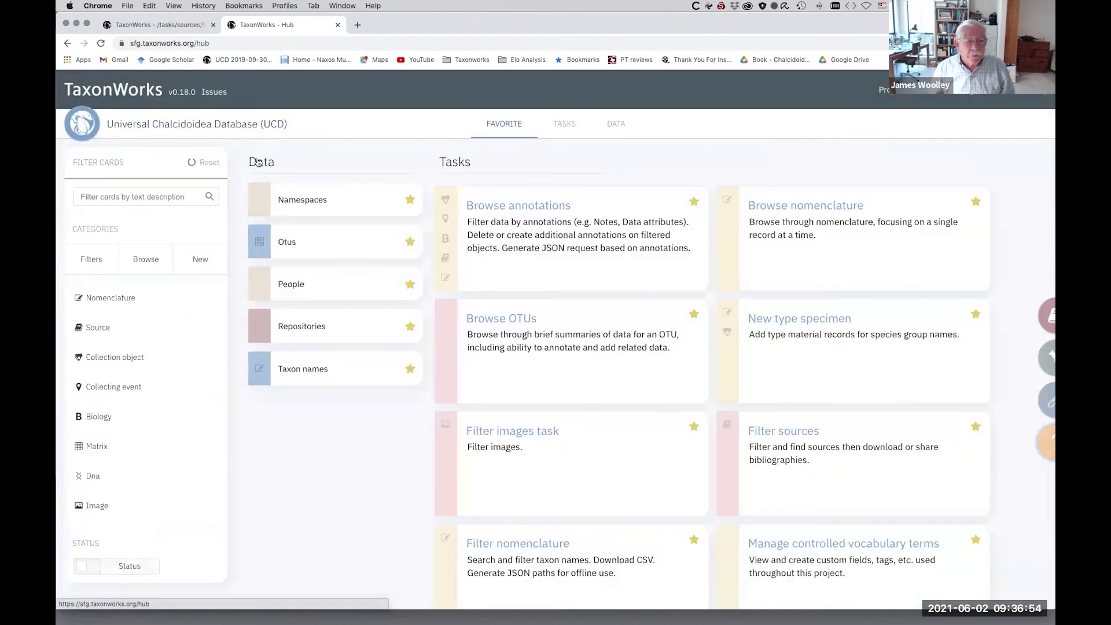
scroll(683, 331, down, 4)
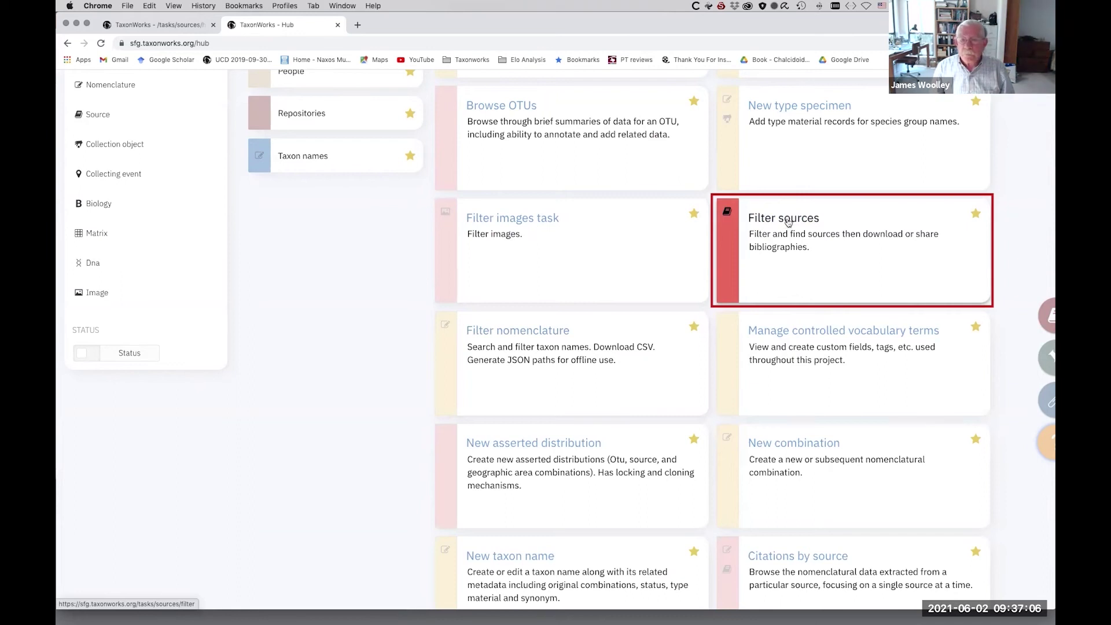
click(788, 222)
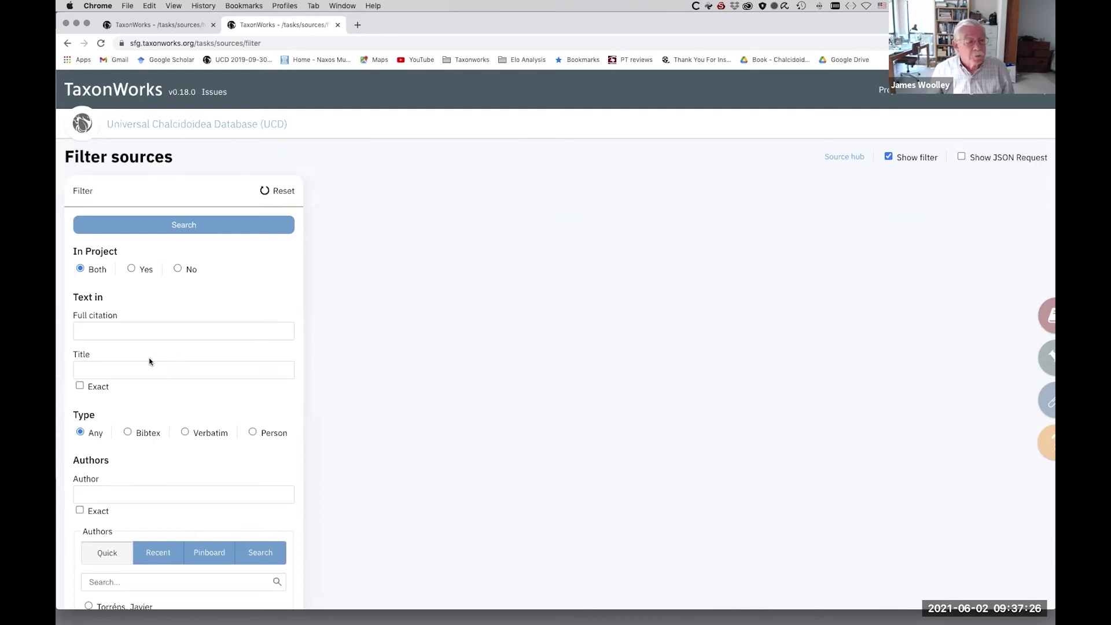
Step: Search in-project sources with 'marietta' in the full citation, returning 22 records
click(128, 331)
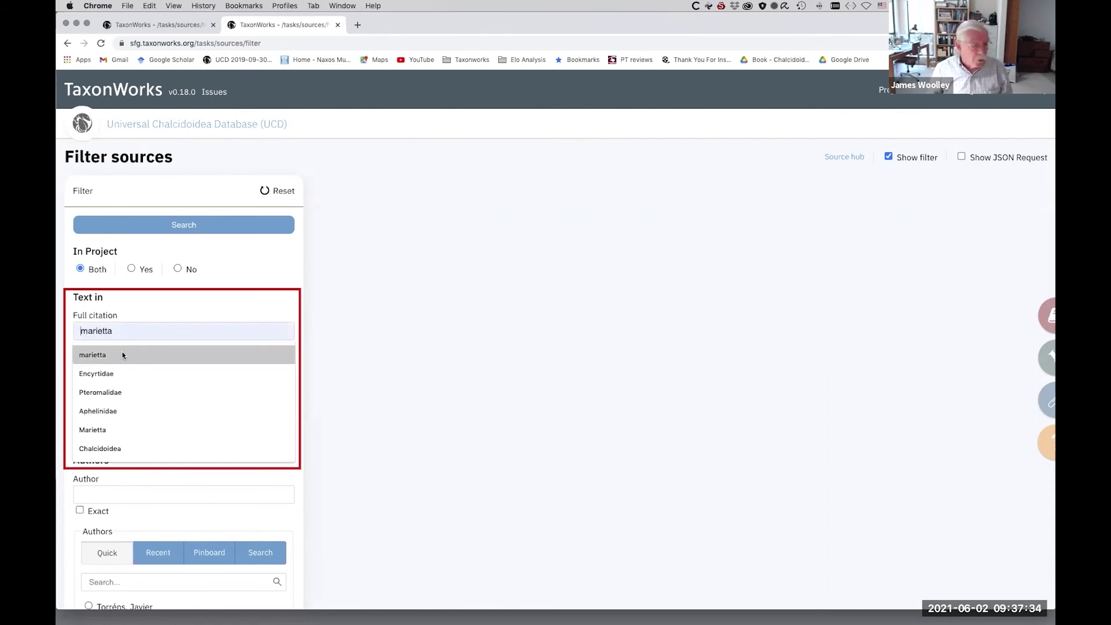
click(122, 355)
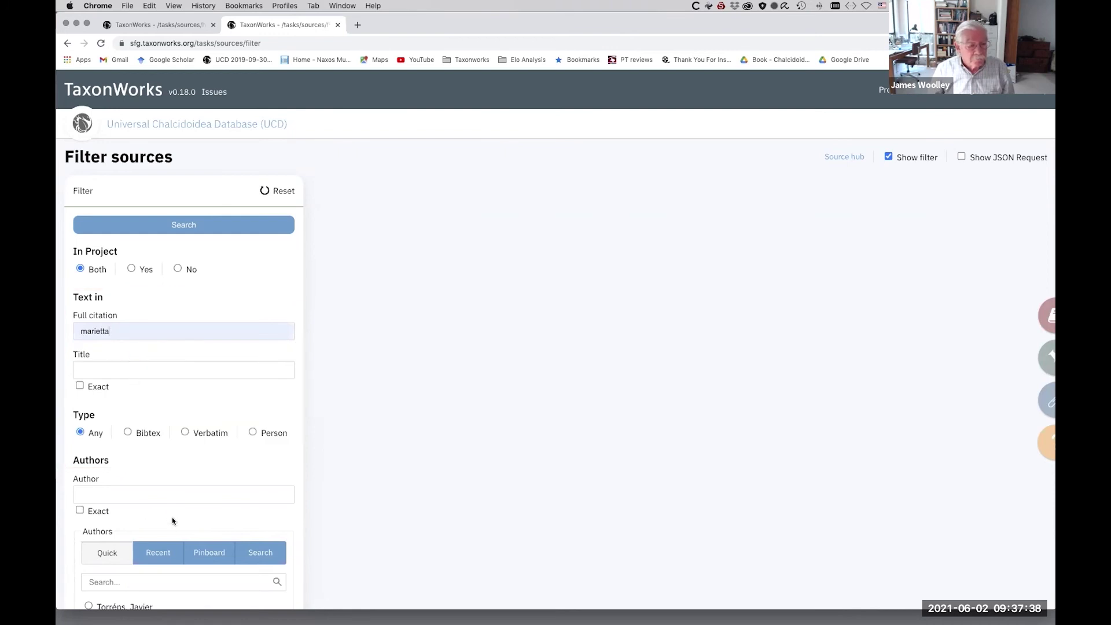
scroll(219, 507, down, 3)
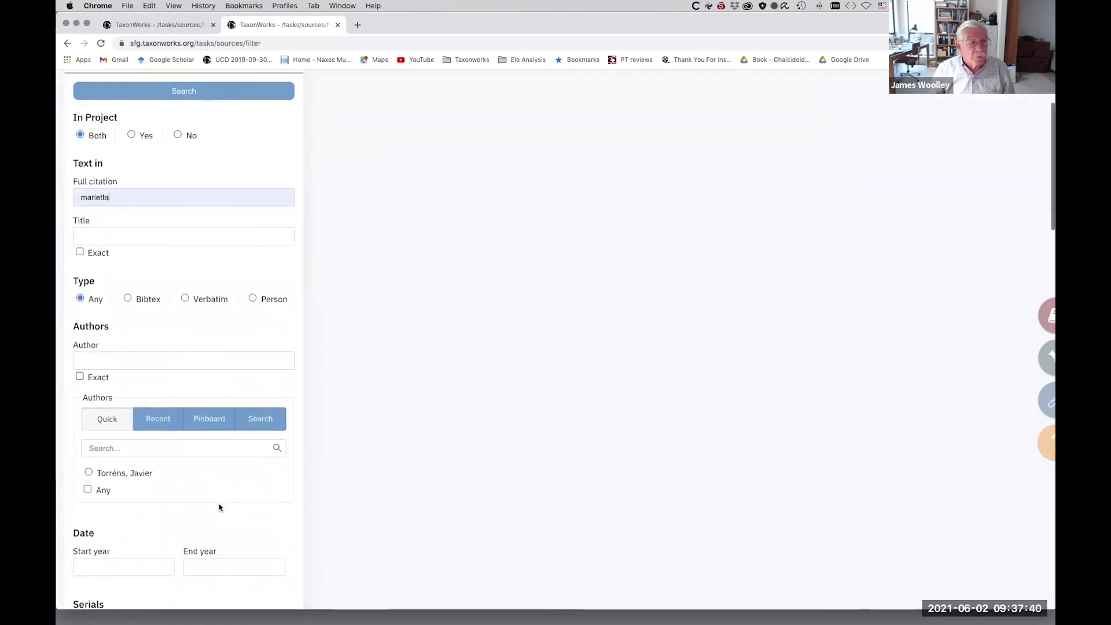
scroll(219, 504, up, 2)
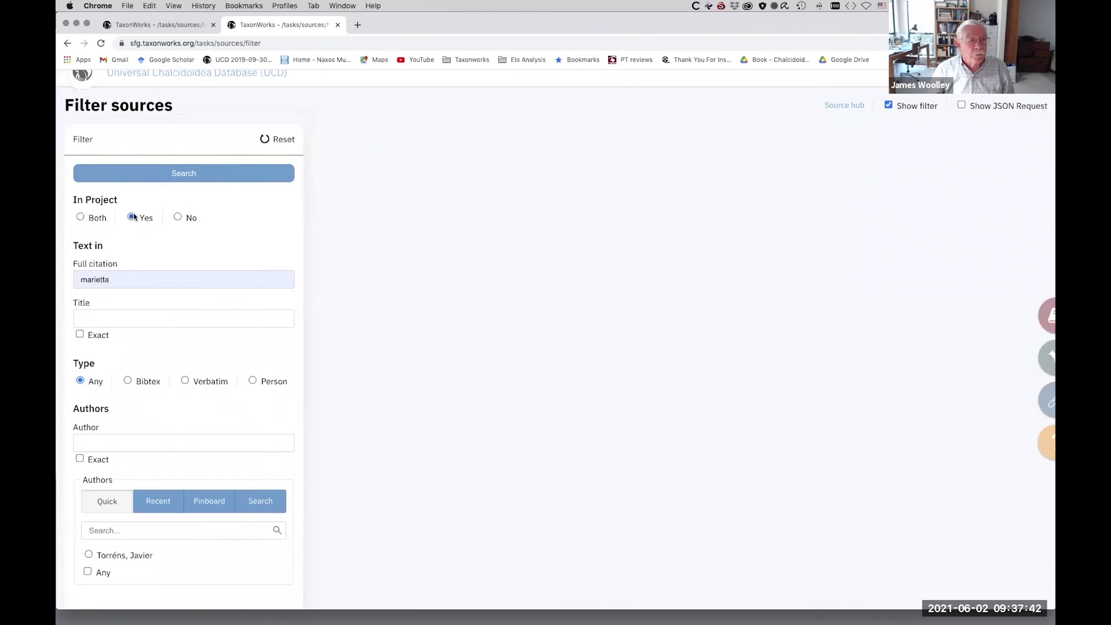
click(206, 177)
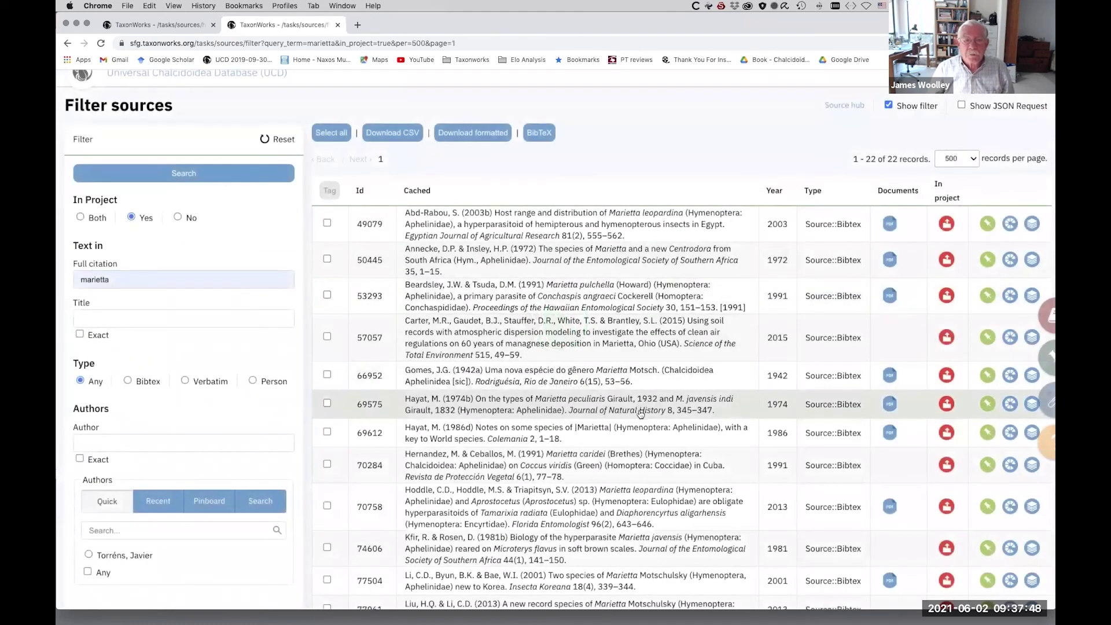
scroll(637, 408, down, 8)
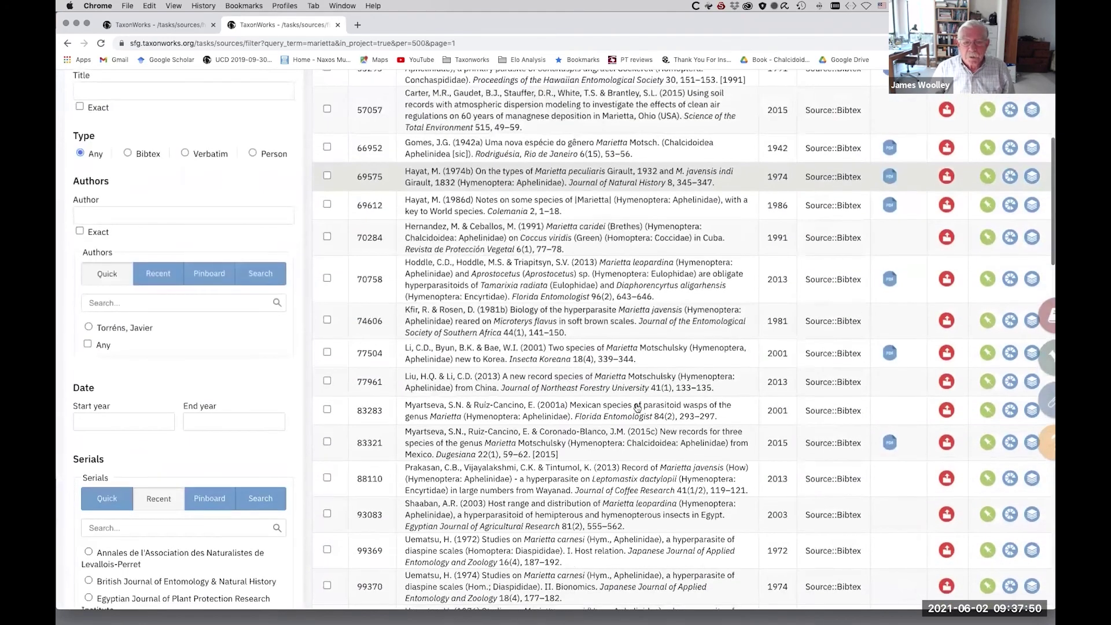
scroll(637, 407, down, 5)
scroll(636, 407, up, 10)
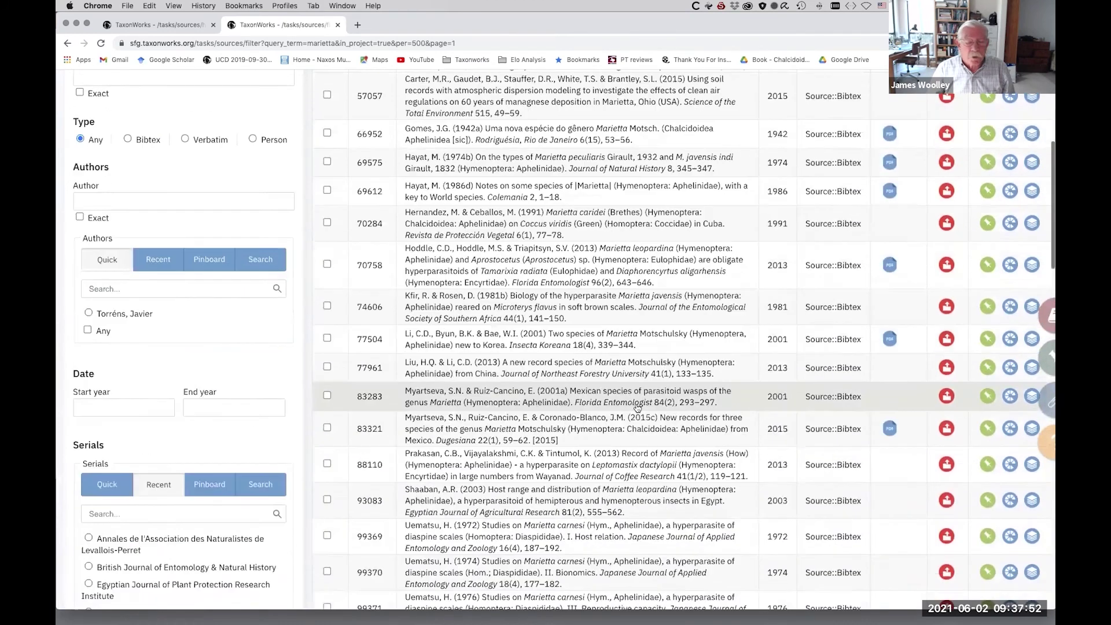
scroll(637, 407, up, 2)
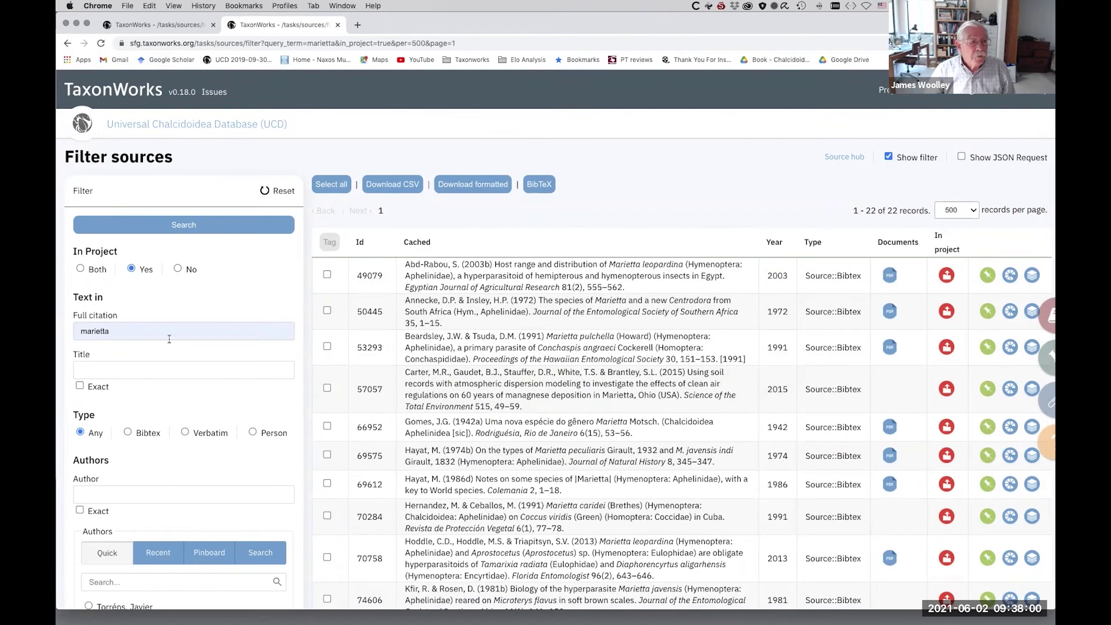
Step: Replace the 'marietta' full citation text with 'Aphelinidae'
click(90, 330)
double_click(91, 330)
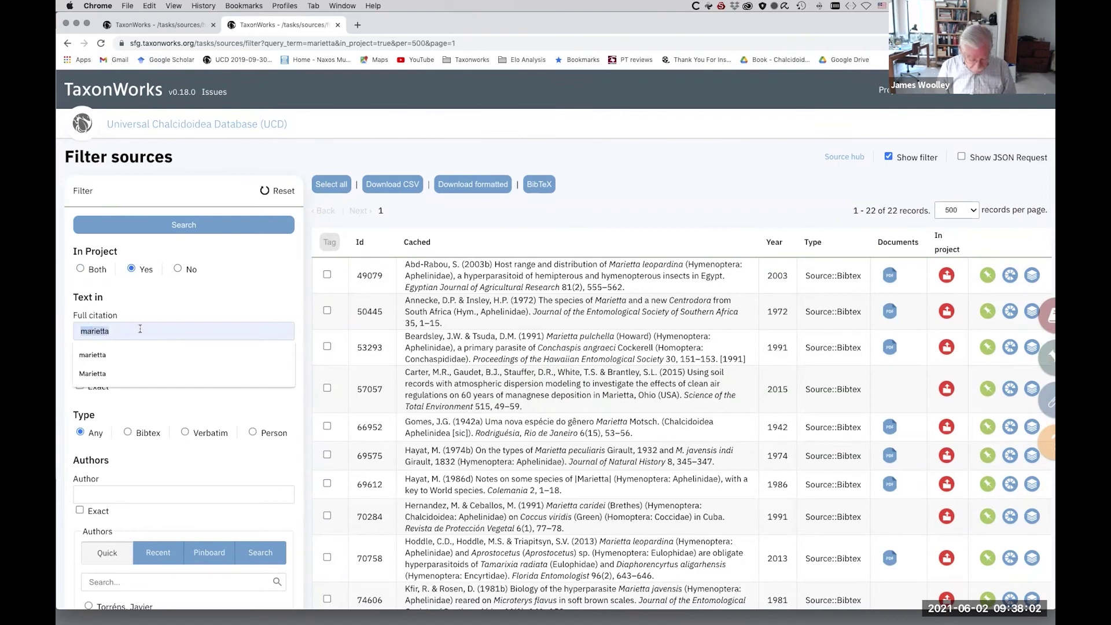
text(Ap)
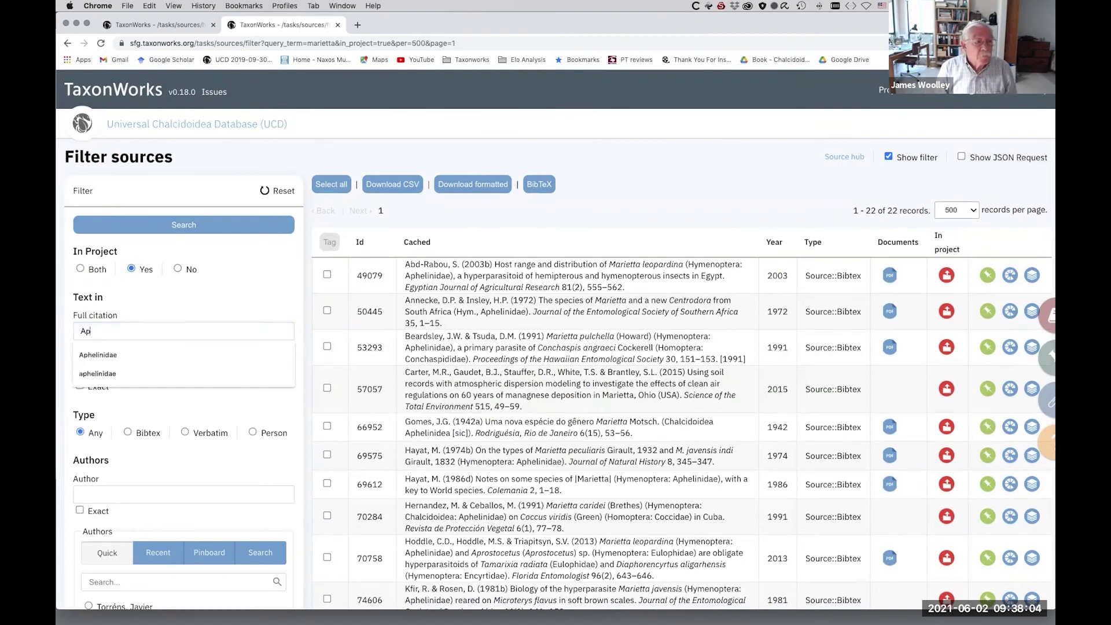
text(helinidae)
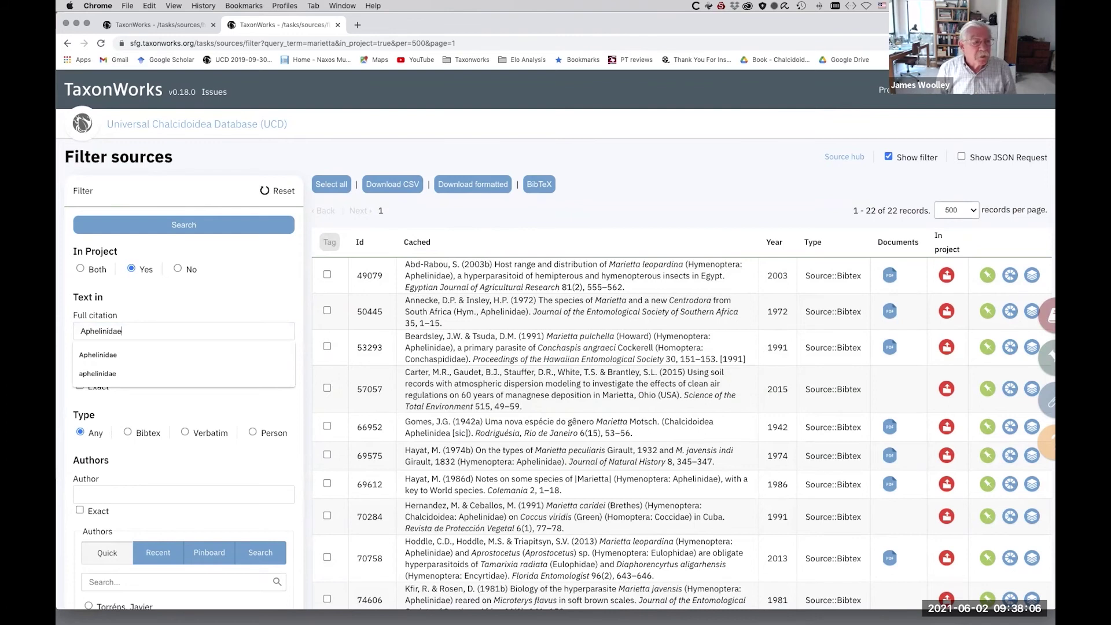
click(155, 358)
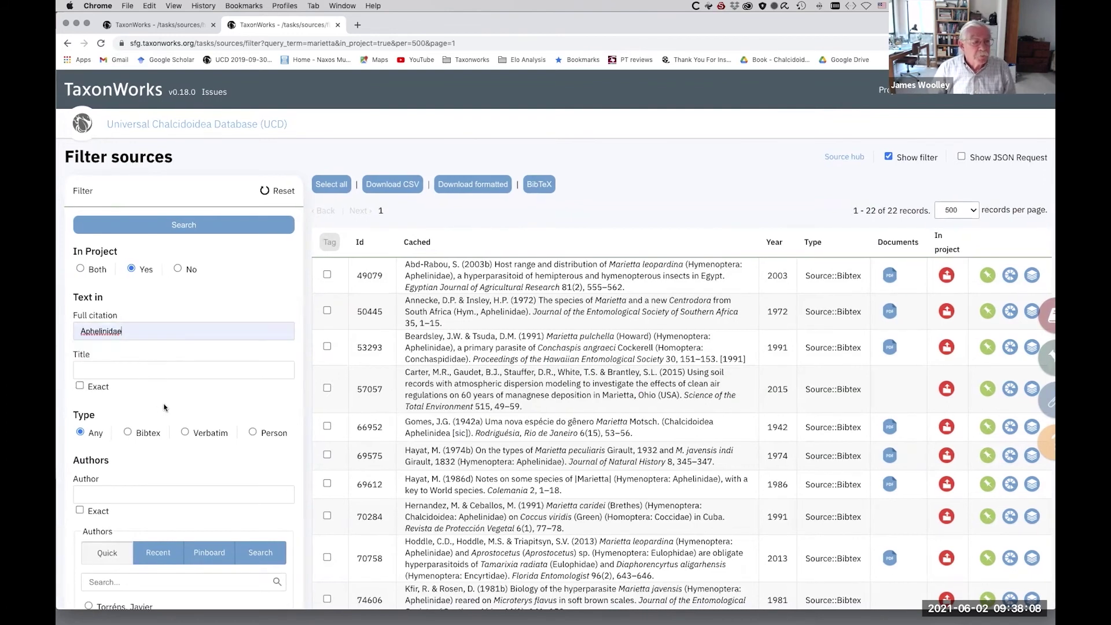
scroll(163, 404, down, 1)
scroll(164, 404, down, 4)
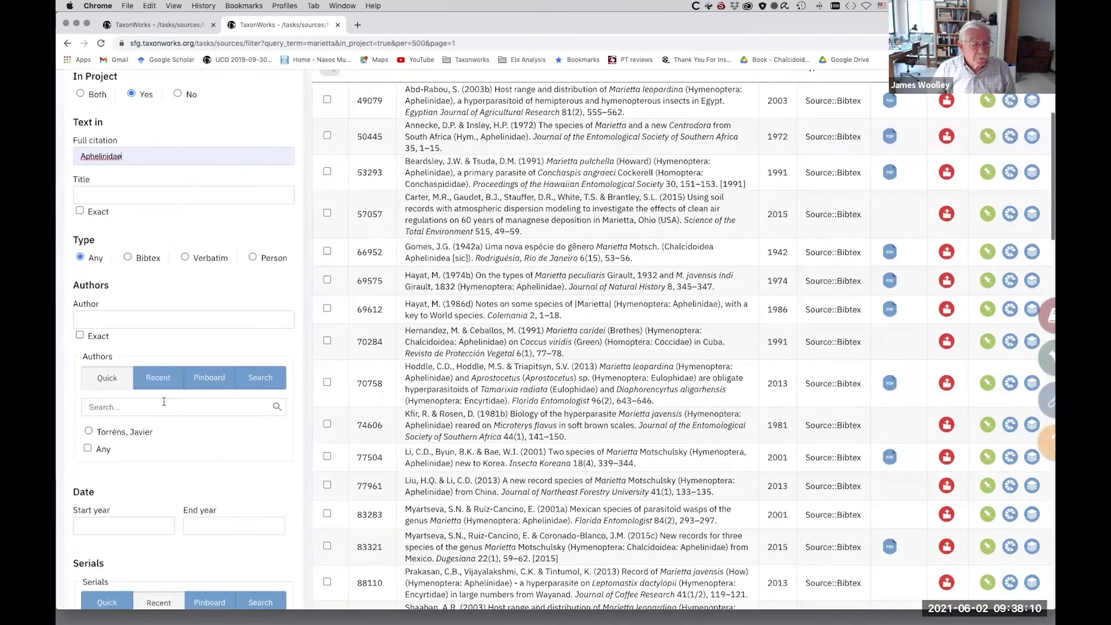
scroll(164, 402, down, 9)
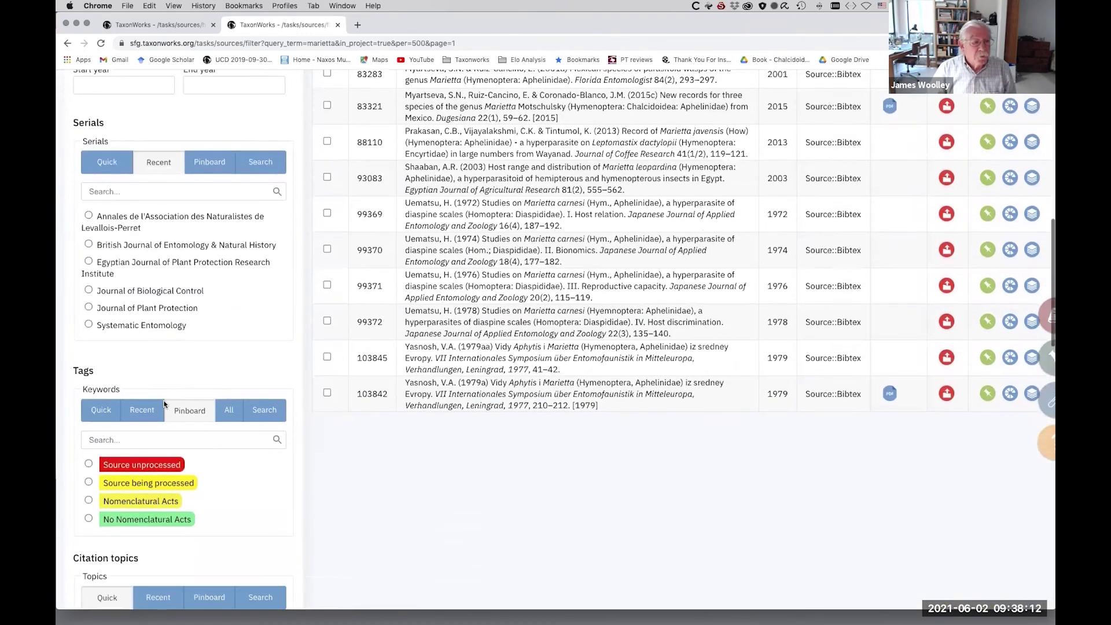
scroll(165, 403, up, 4)
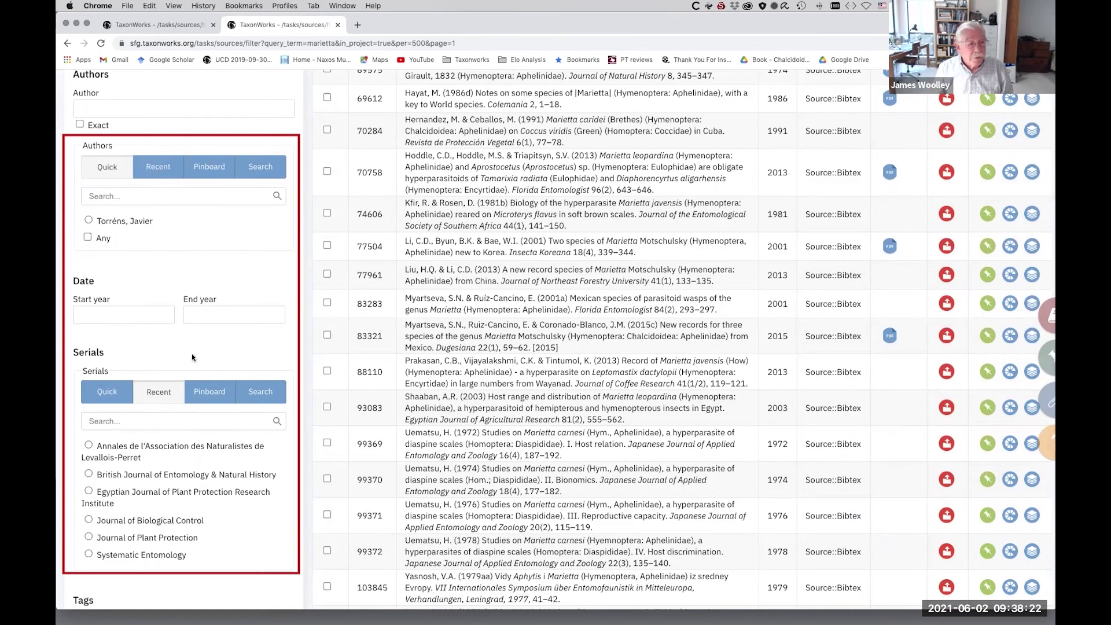
scroll(182, 457, down, 5)
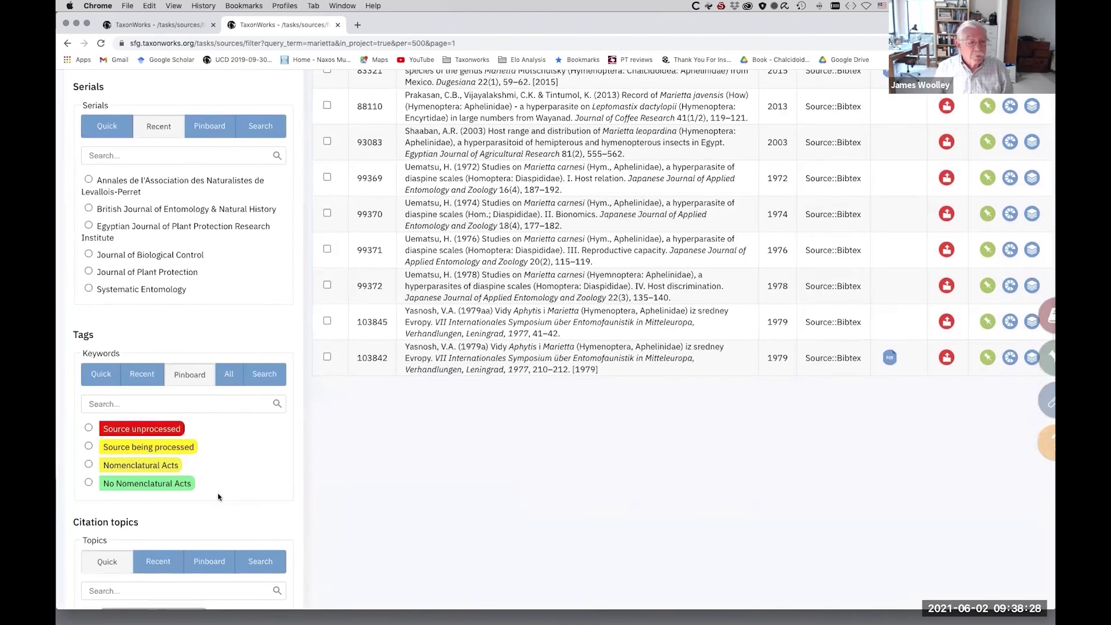
Step: Add the Source unprocessed tag filter and search, getting 8 in-project records
click(89, 429)
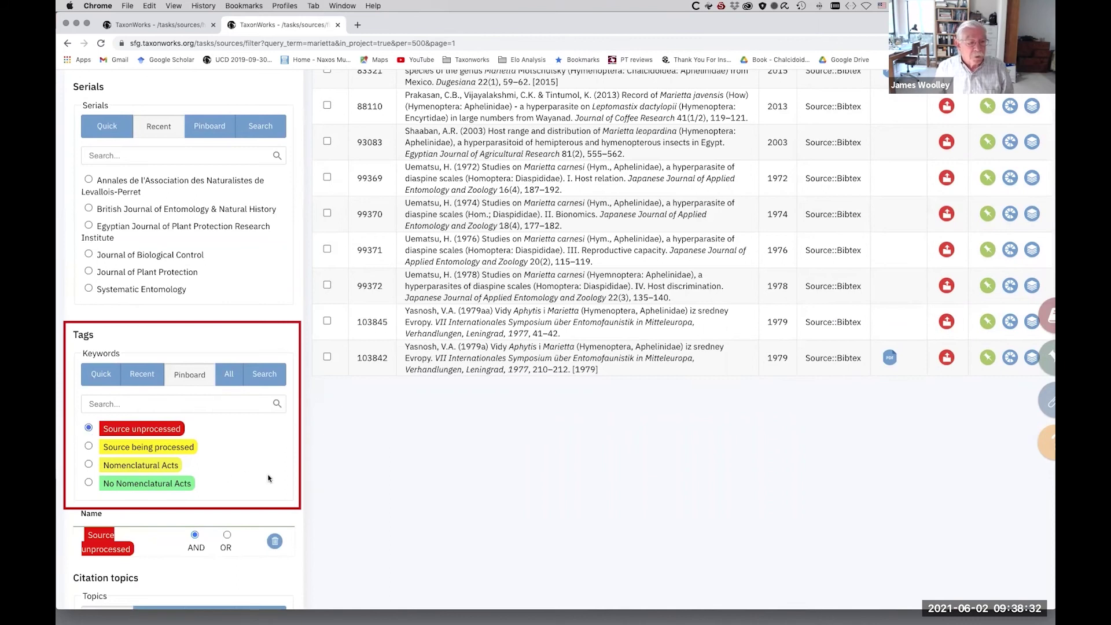
scroll(265, 473, down, 5)
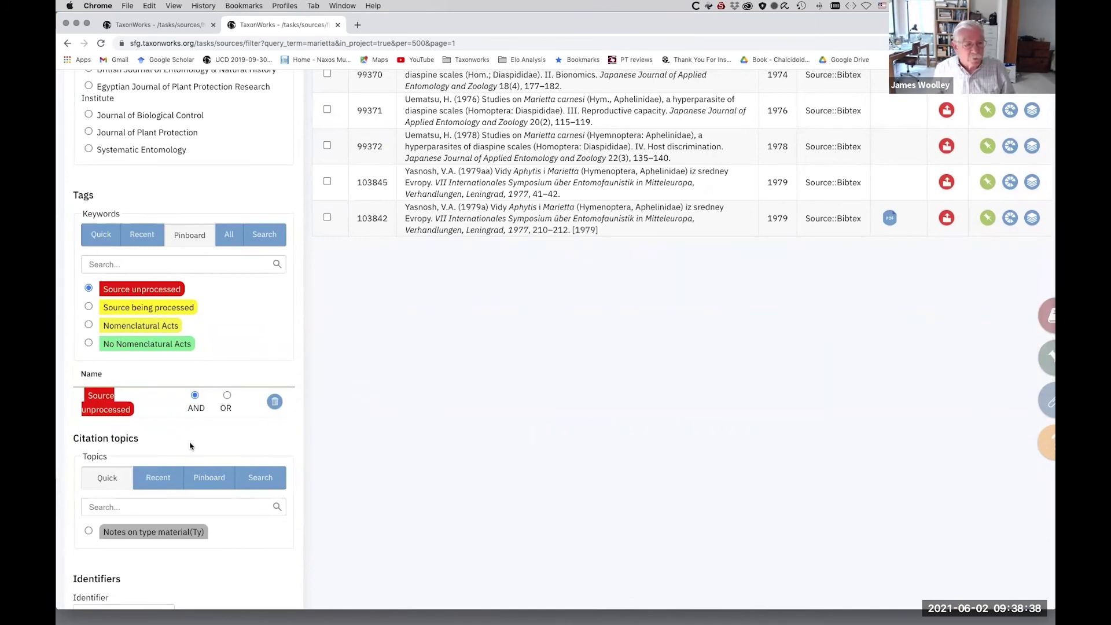
scroll(190, 446, up, 10)
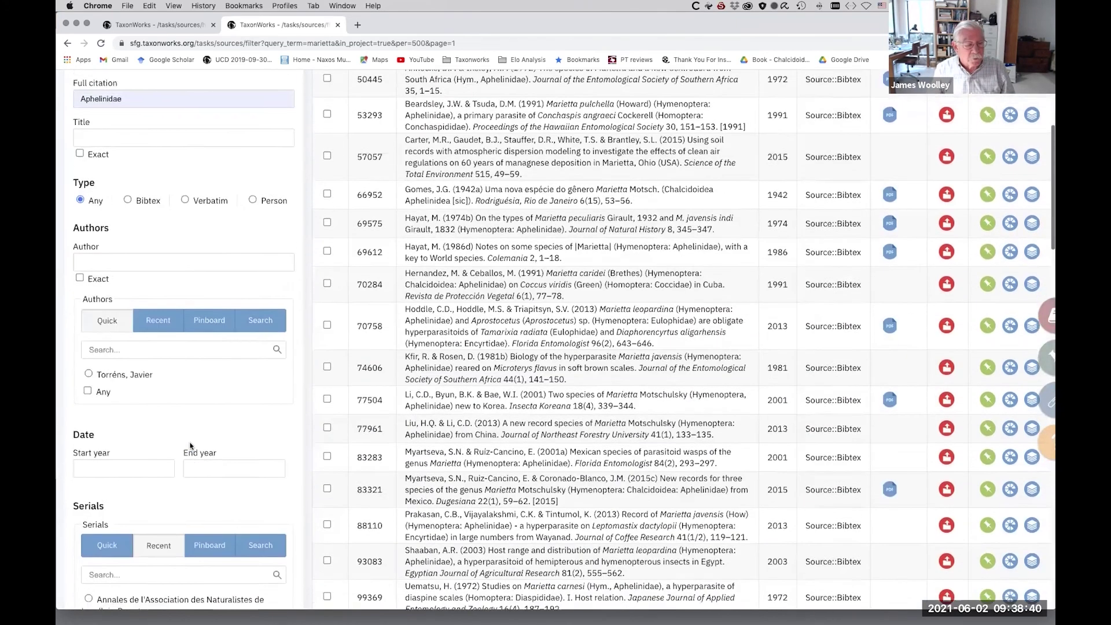
scroll(191, 405, up, 5)
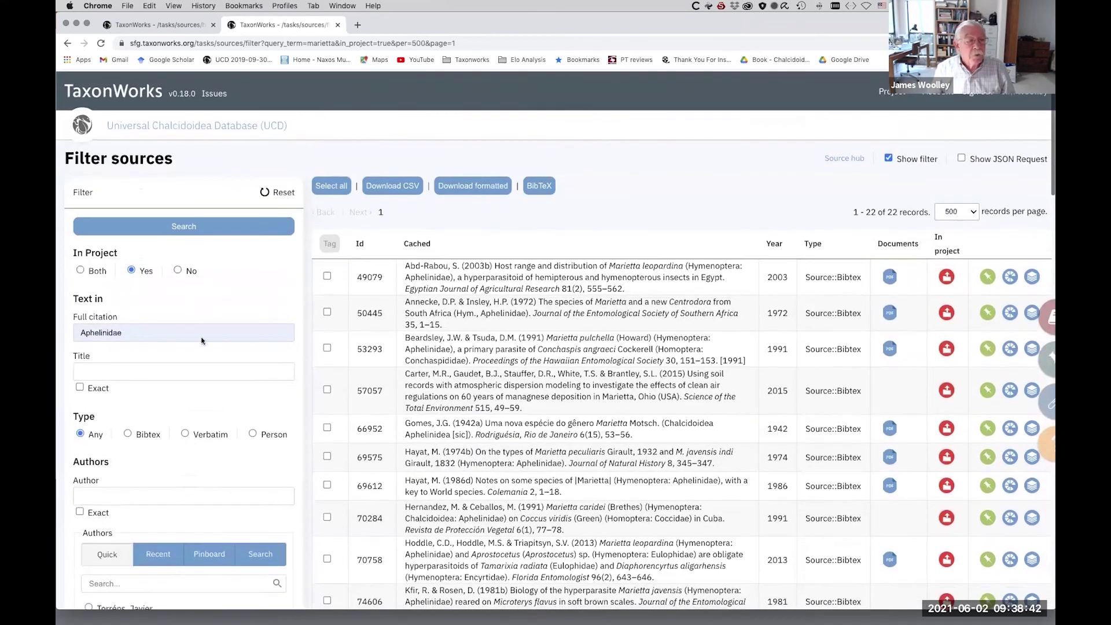
click(209, 226)
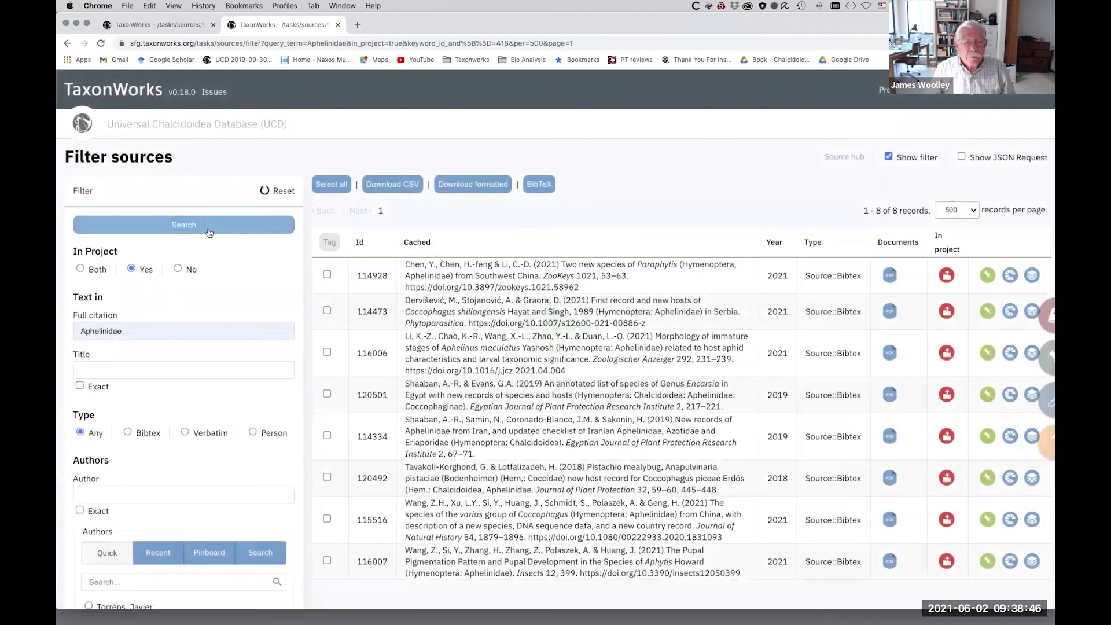
scroll(636, 370, down, 5)
scroll(636, 370, up, 5)
scroll(655, 379, down, 1)
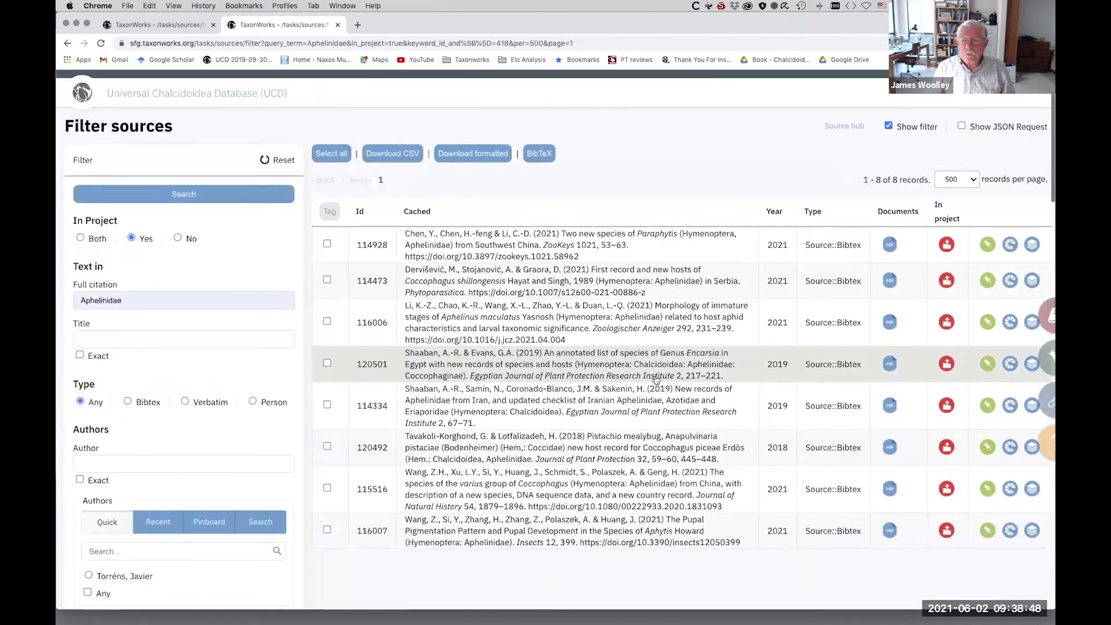
scroll(655, 379, down, 1)
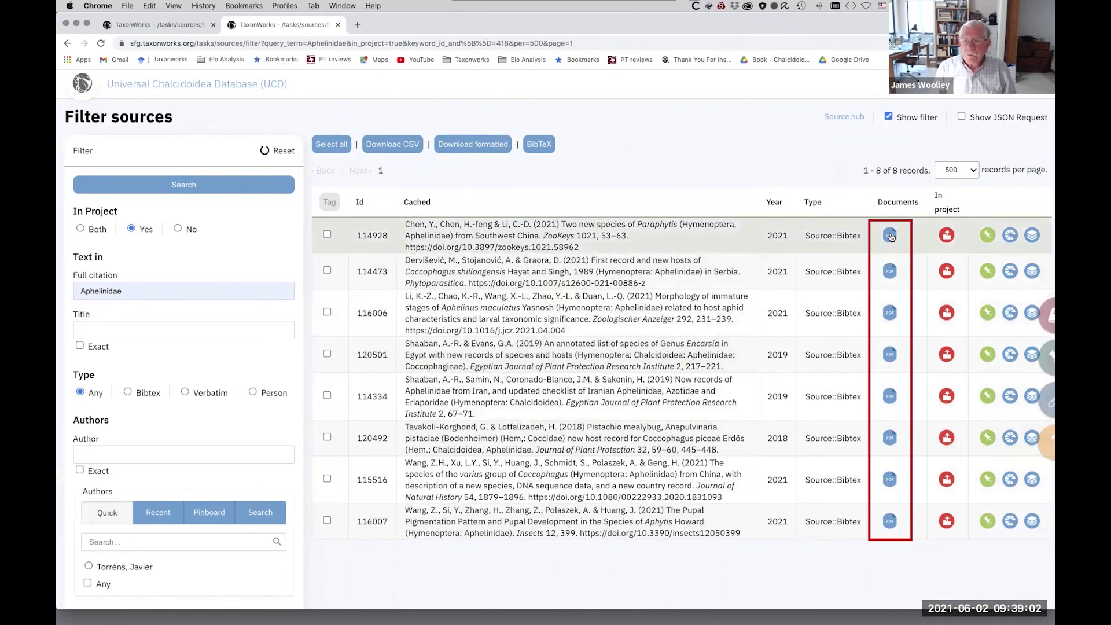
click(890, 235)
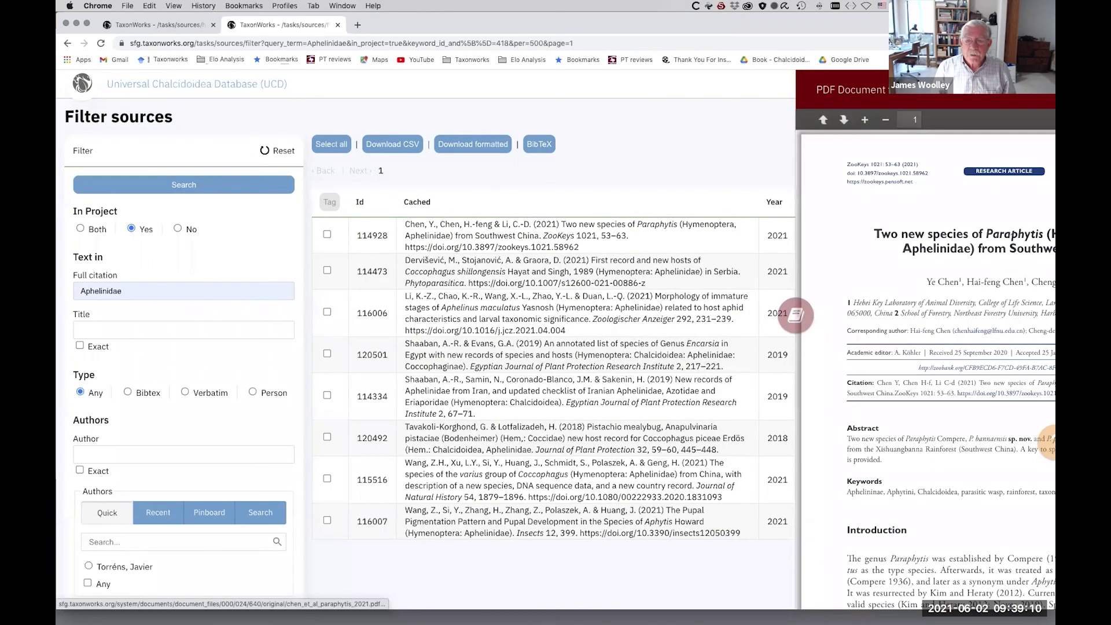
click(796, 314)
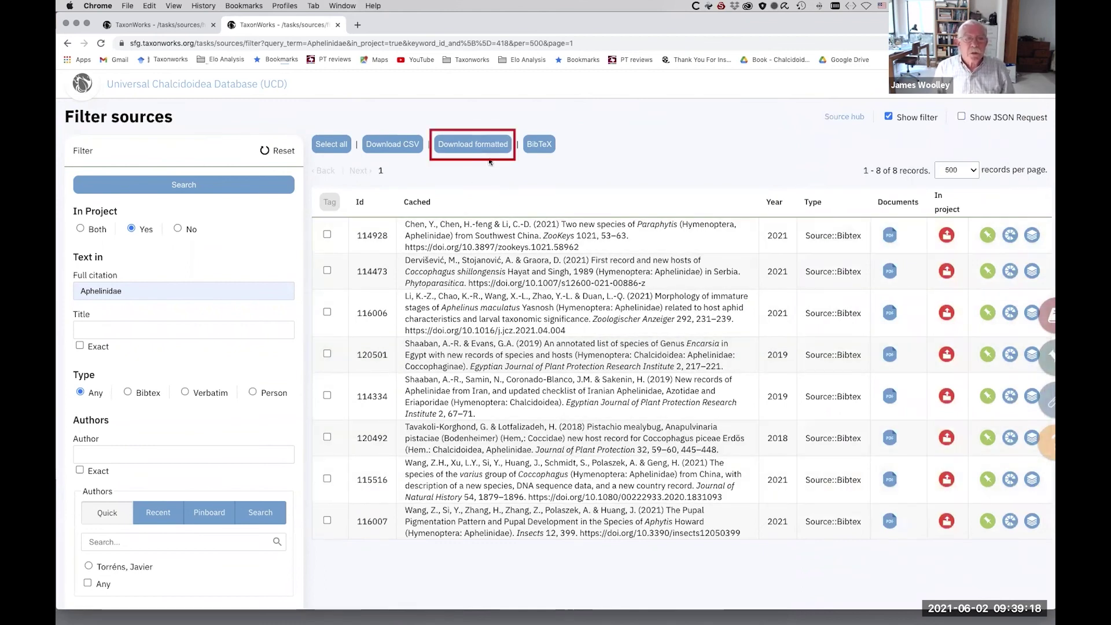
Step: Download the 8 results as a formatted bibliography using the ZooKeys style
click(480, 147)
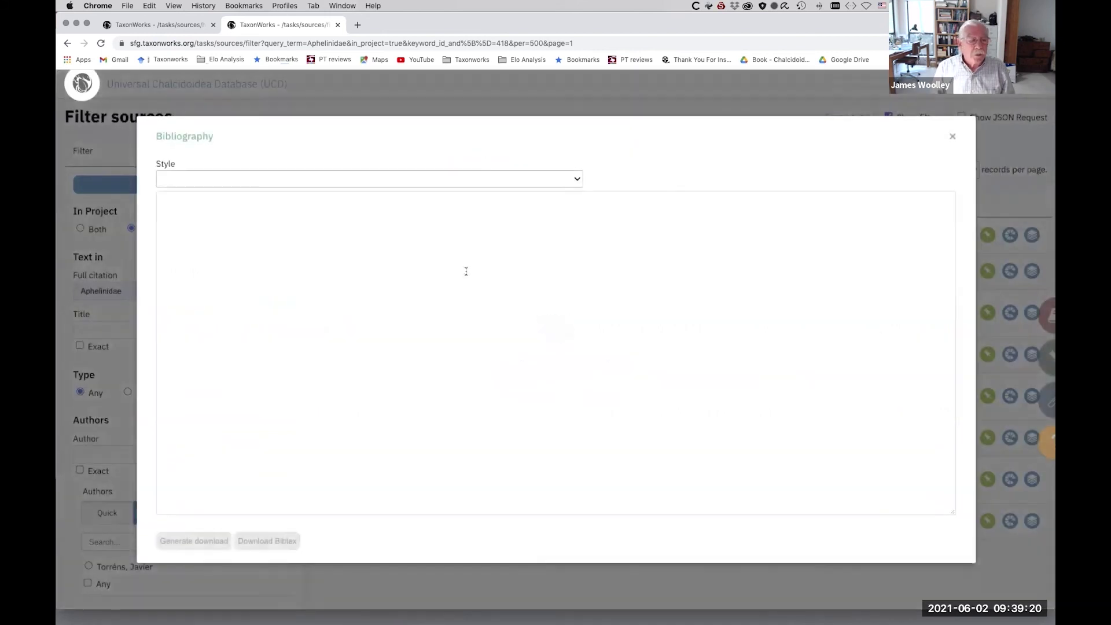
click(579, 181)
scroll(414, 356, down, 10)
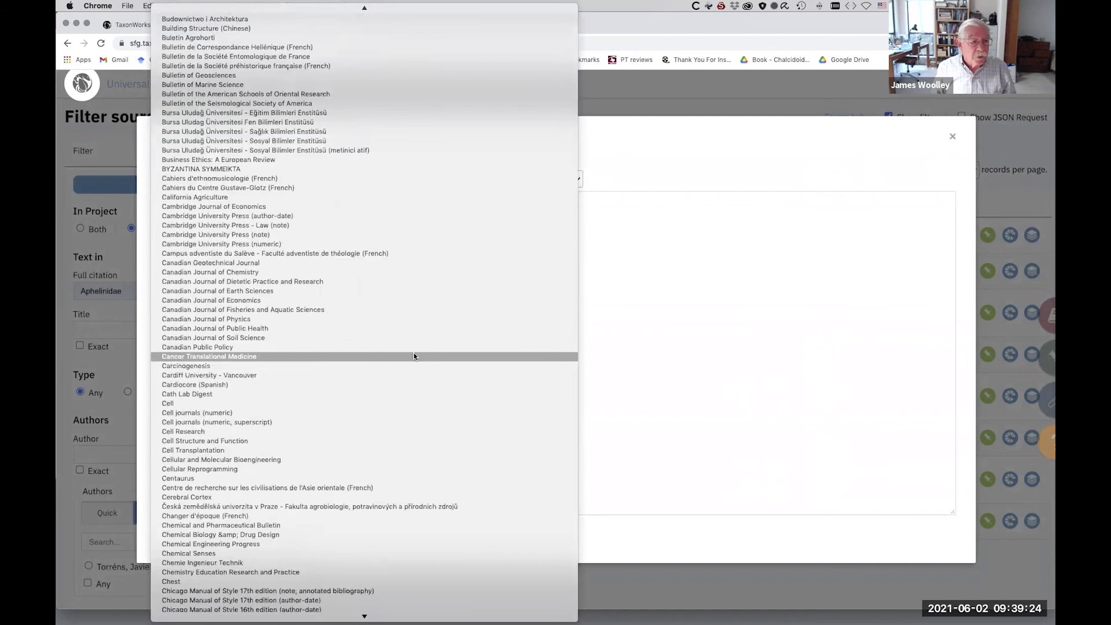
scroll(415, 355, down, 20)
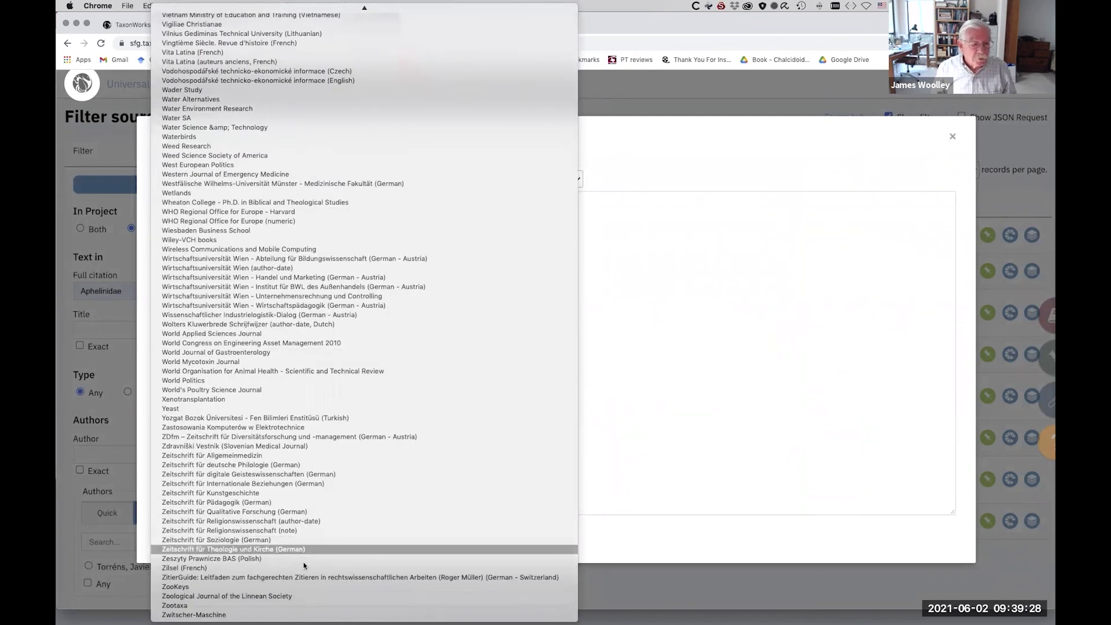
click(304, 585)
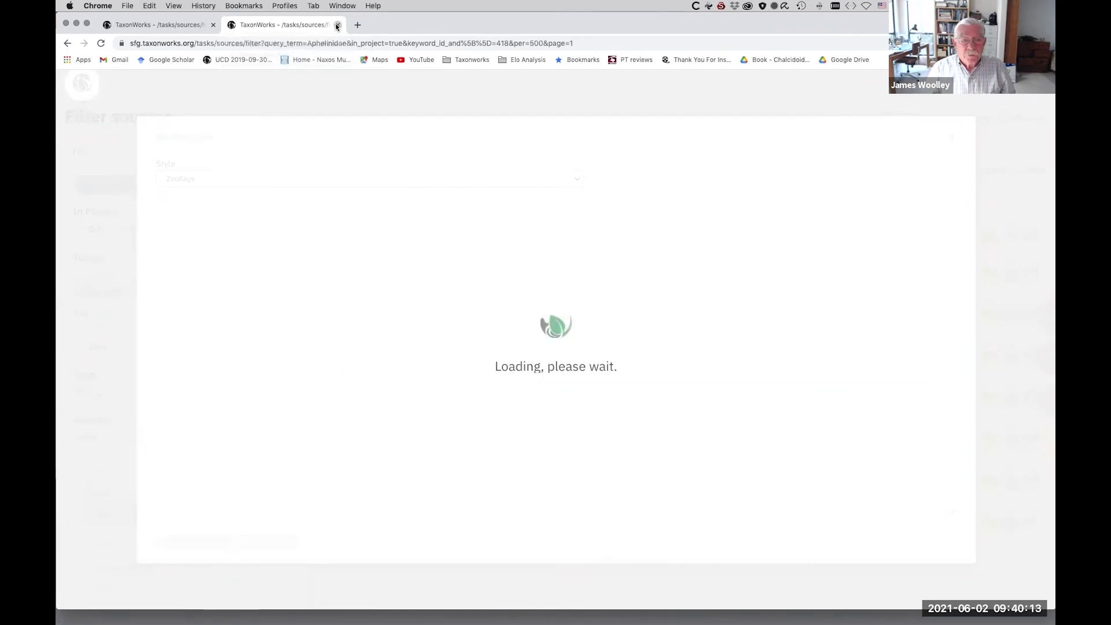
Step: Close the extra browser tab and PDF viewer, then return to the Filter sources task
click(337, 26)
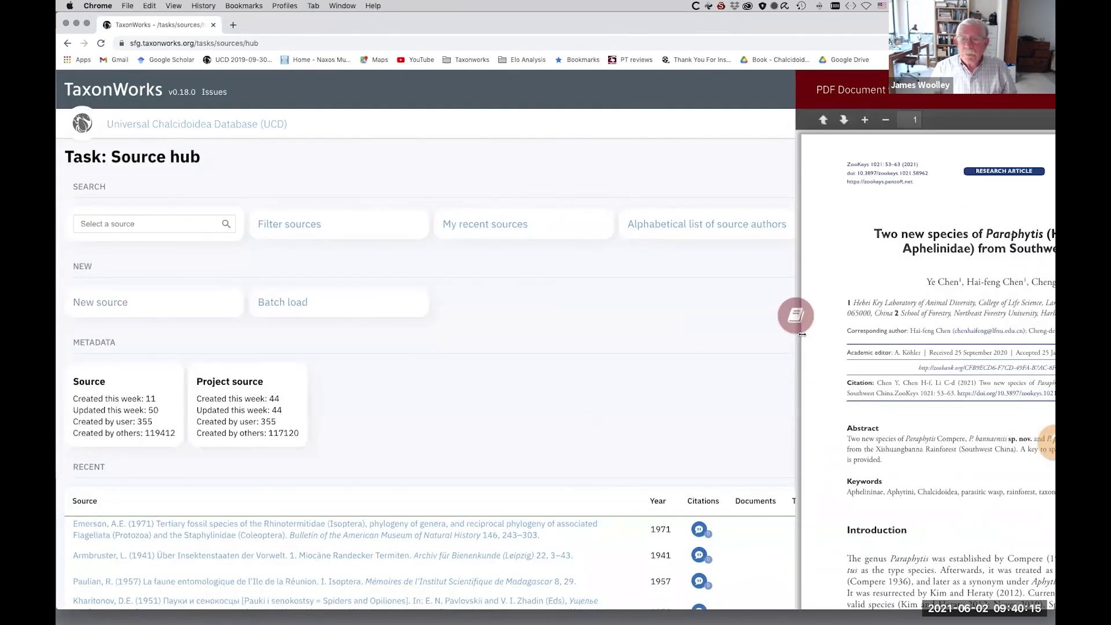
click(796, 315)
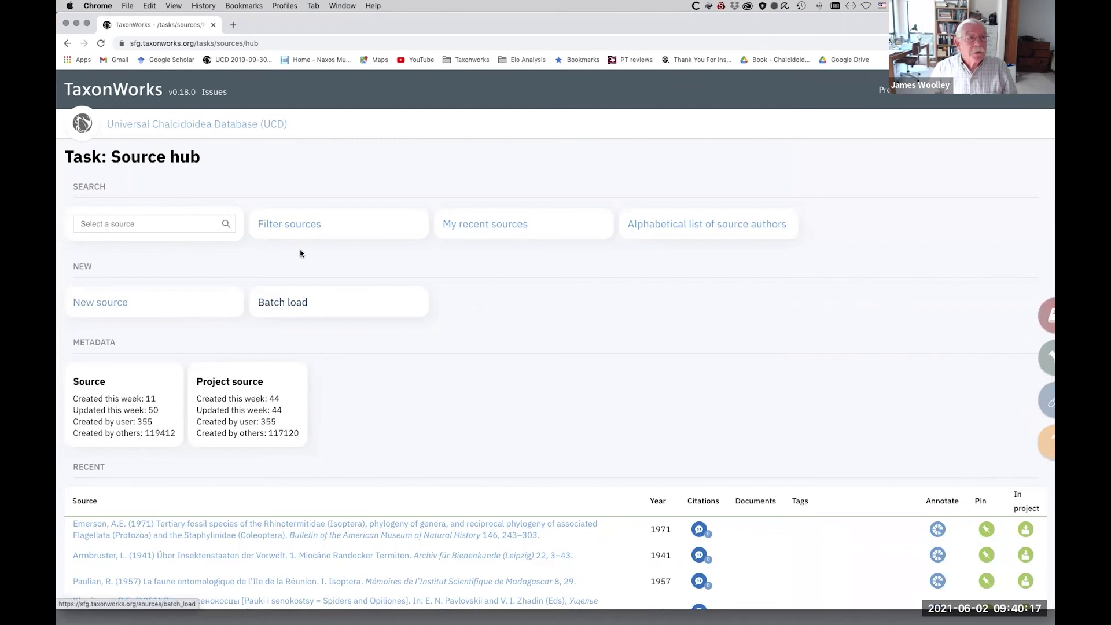
click(289, 232)
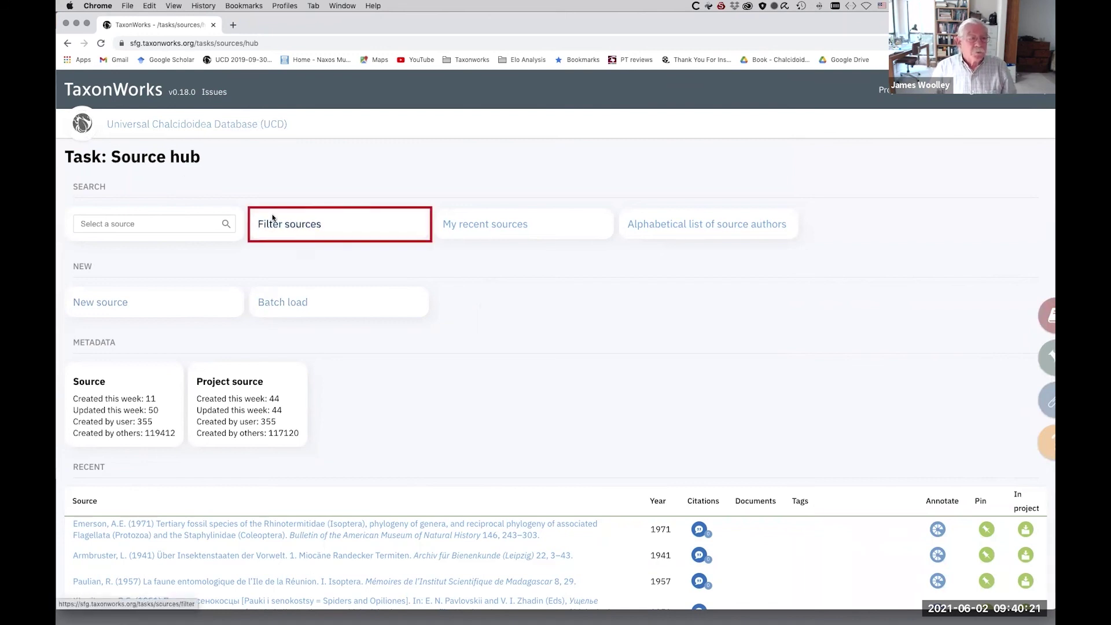
click(309, 227)
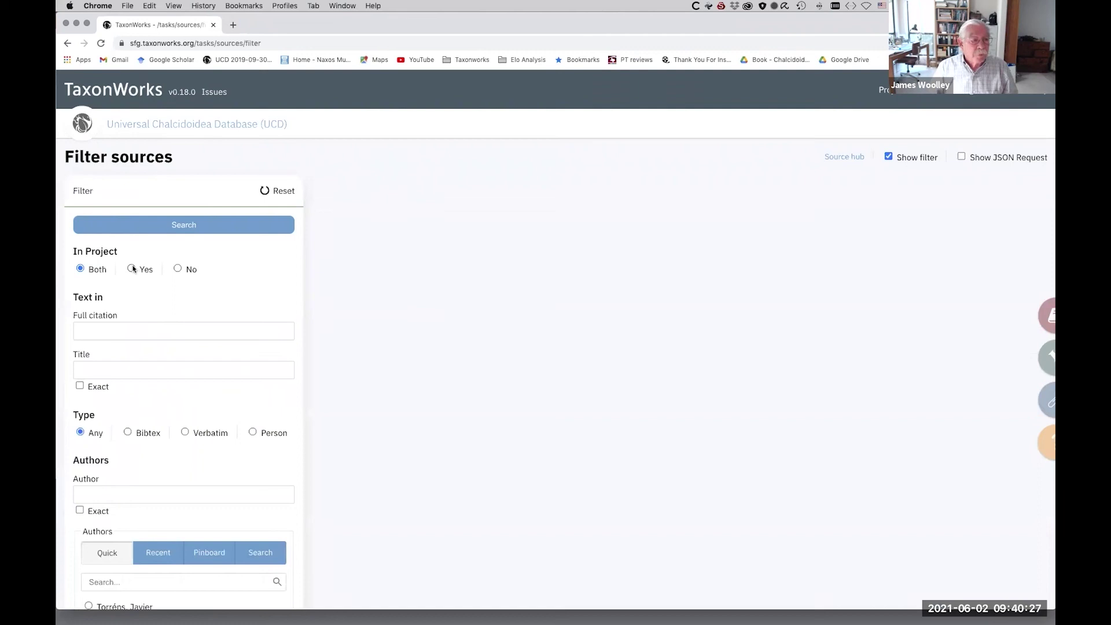
Step: Enter 'Aphelinidae' as the full citation search term
click(127, 332)
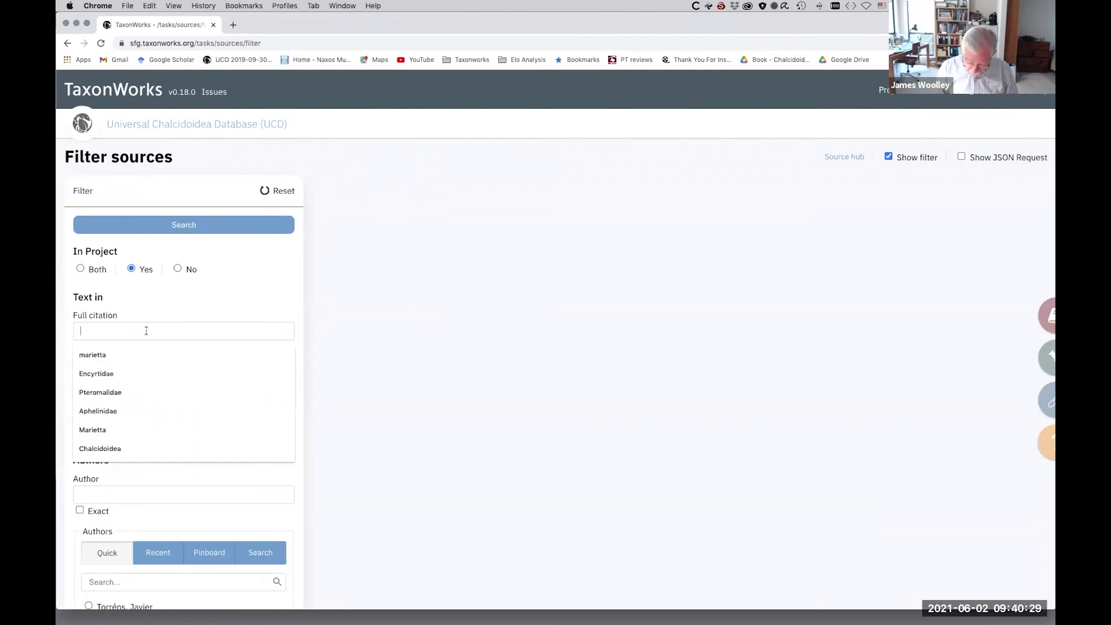
text(Al)
key(BackSpace)
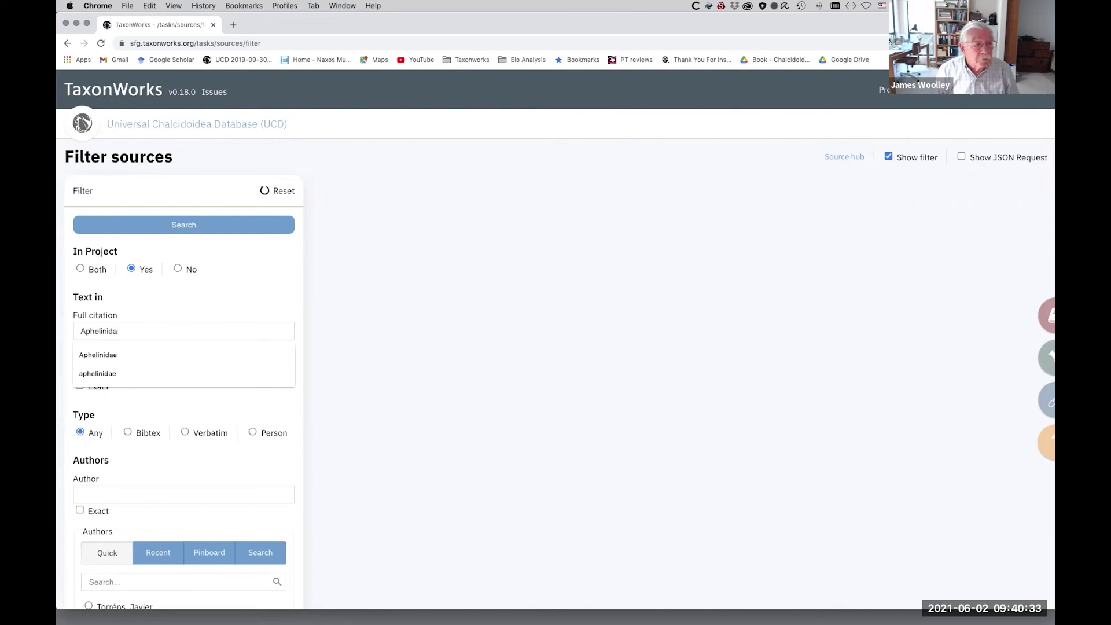
text(phelinidae)
click(179, 355)
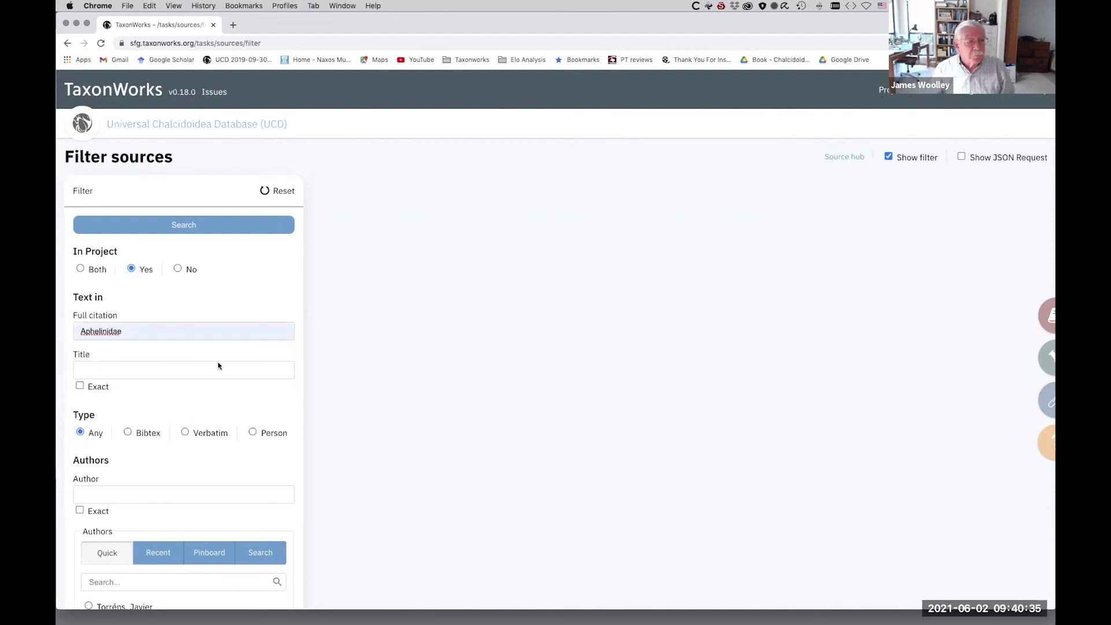
Step: Filter by the Source unprocessed tag and search, listing the 8 matching records
scroll(218, 363, down, 15)
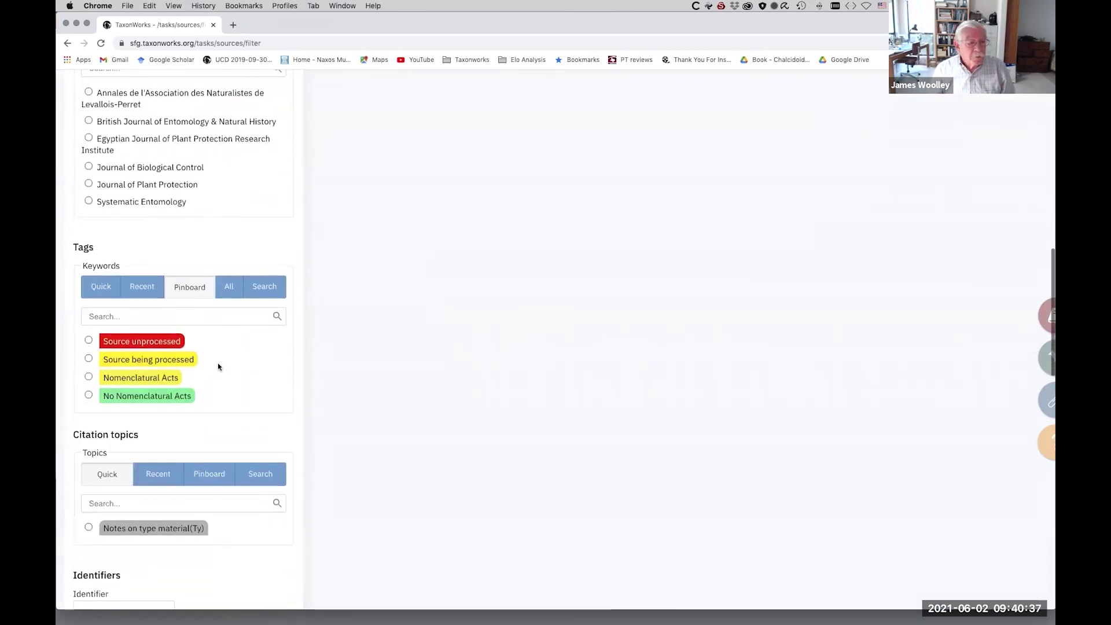
click(89, 340)
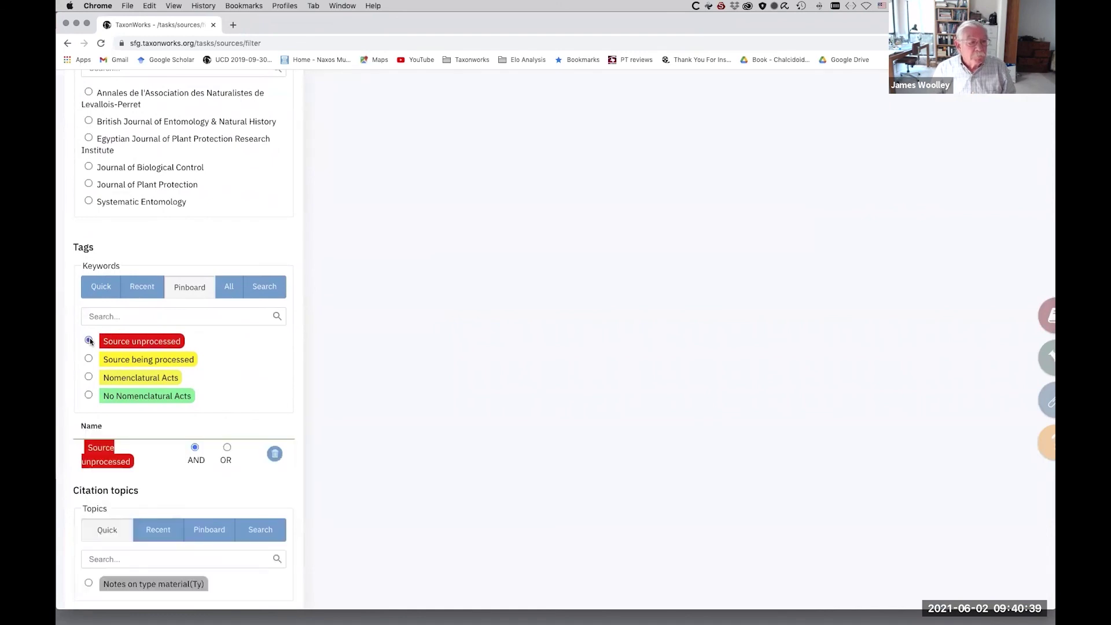
scroll(243, 211, up, 15)
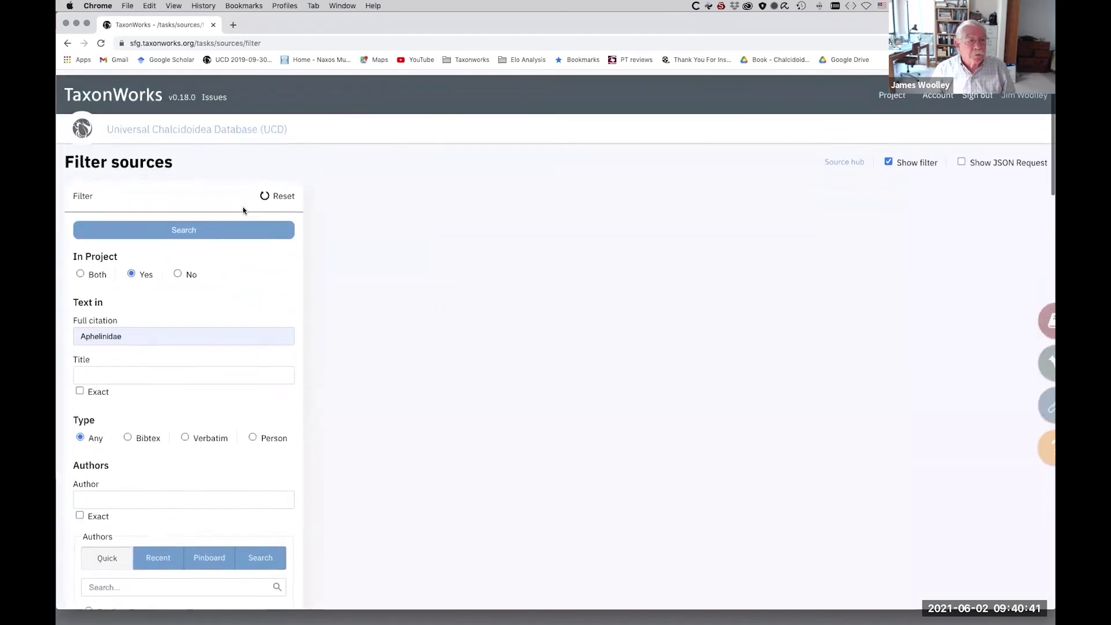
click(243, 224)
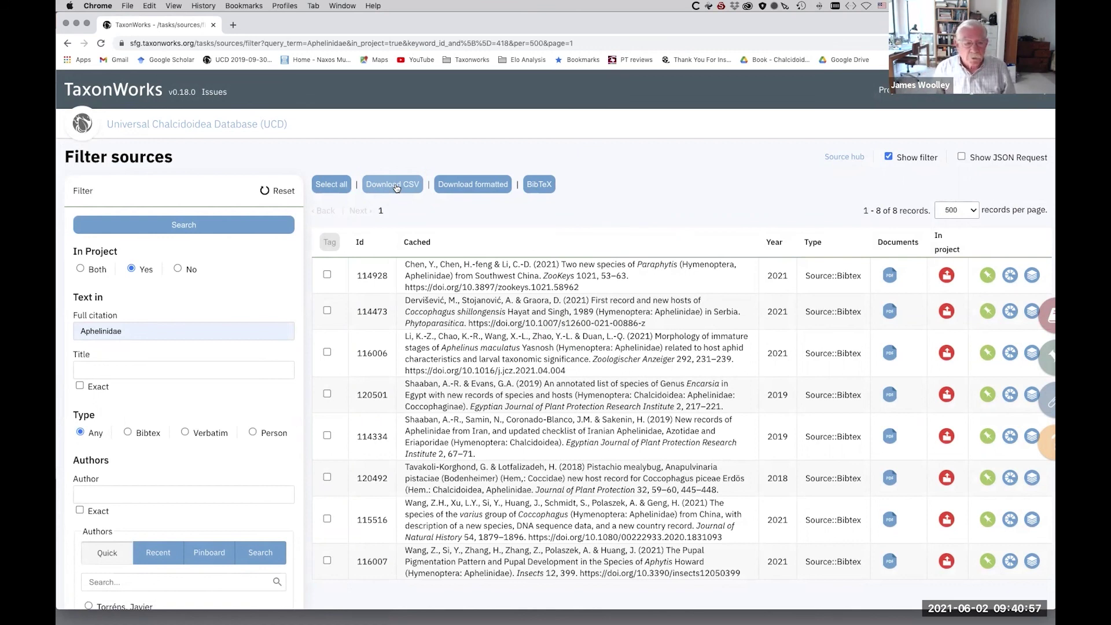
scroll(249, 339, down, 15)
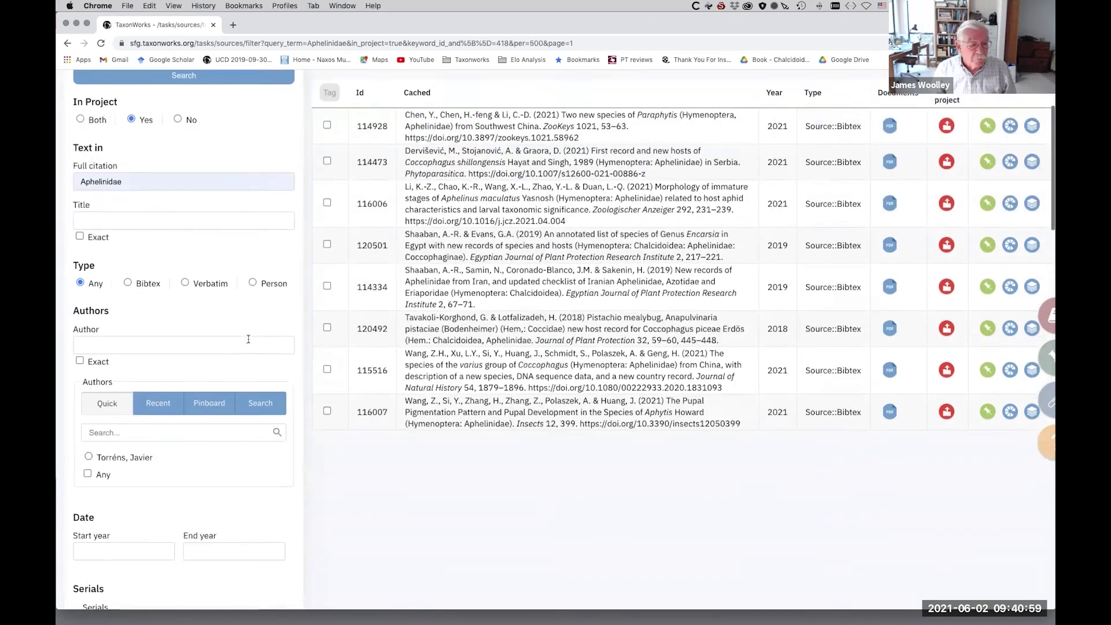
scroll(248, 343, down, 5)
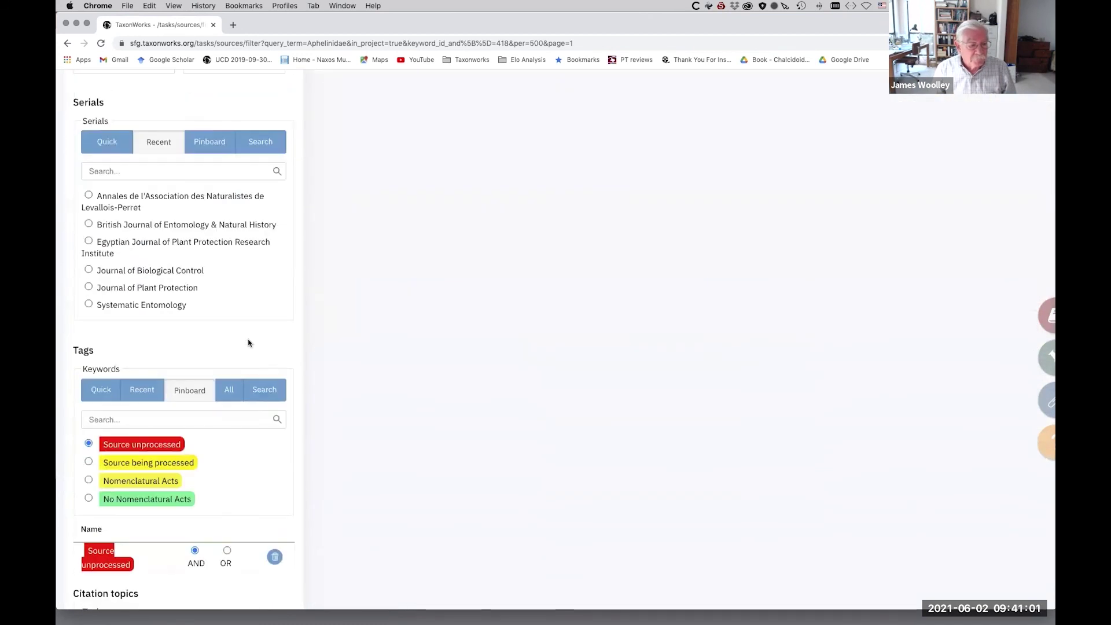
scroll(248, 343, down, 3)
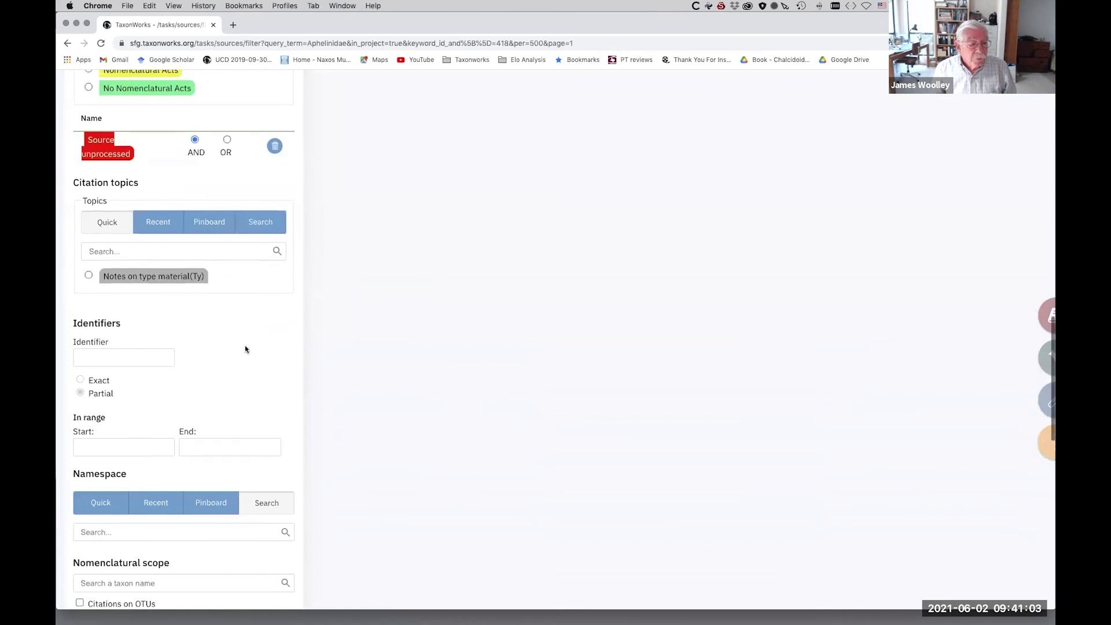
scroll(245, 347, up, 20)
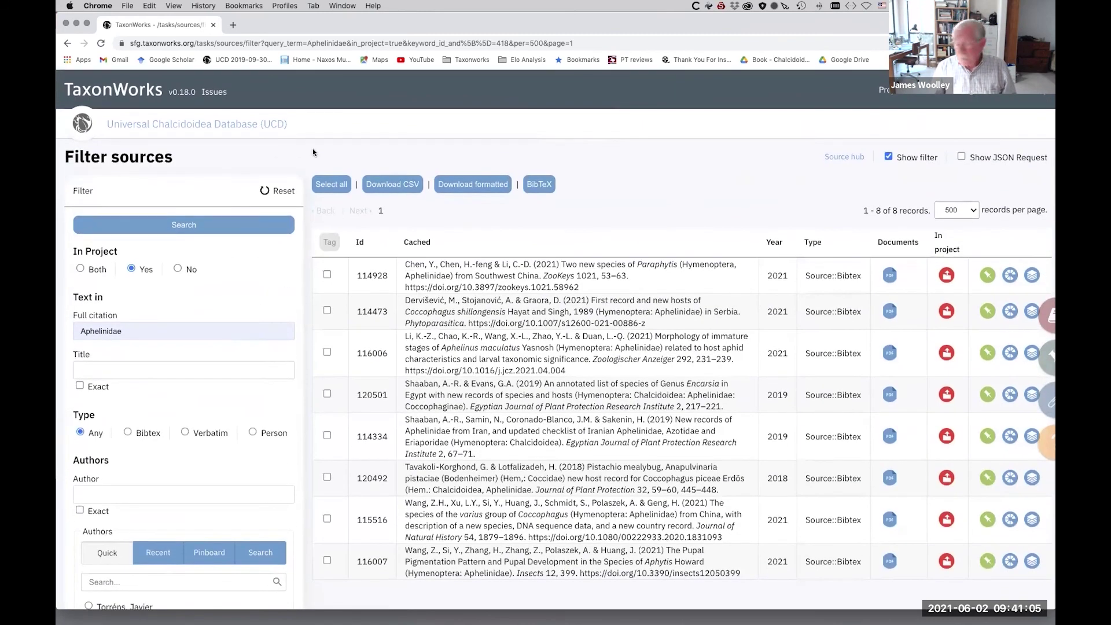